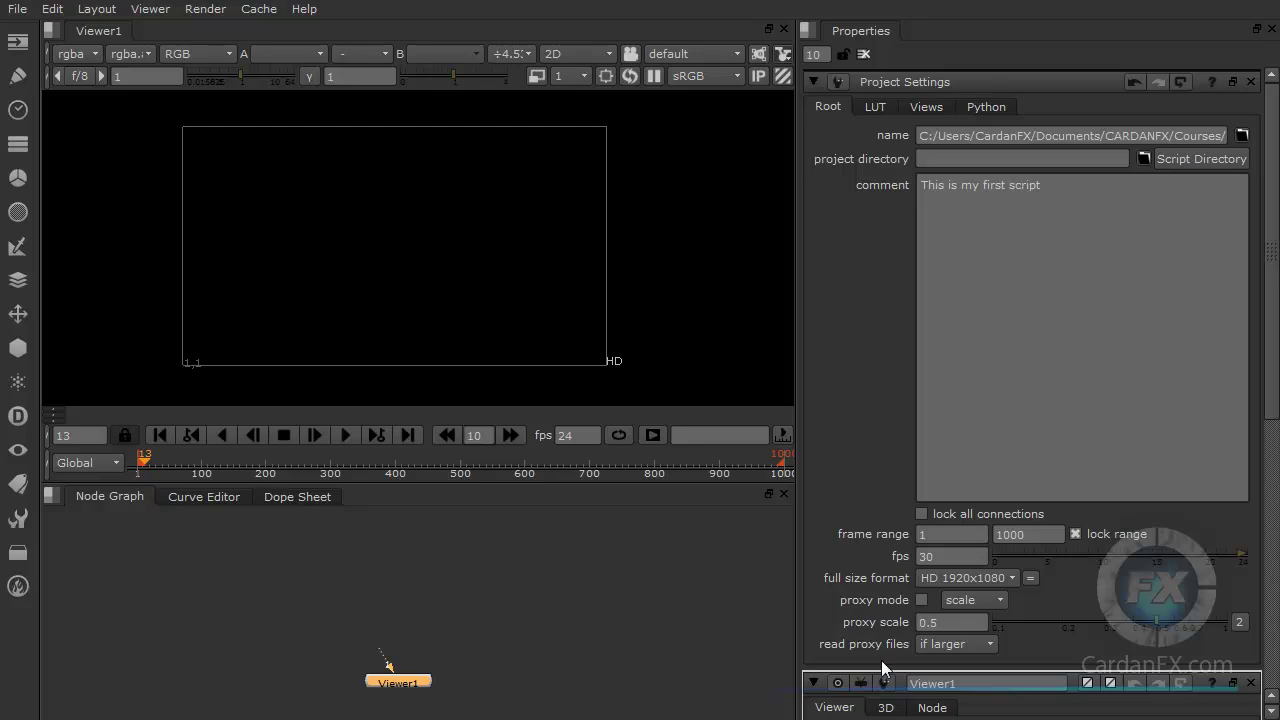
Step: Try to create a Read node from the TIFF_sec footage folder without selecting an image sequence
left_click_drag(410, 692, 399, 686)
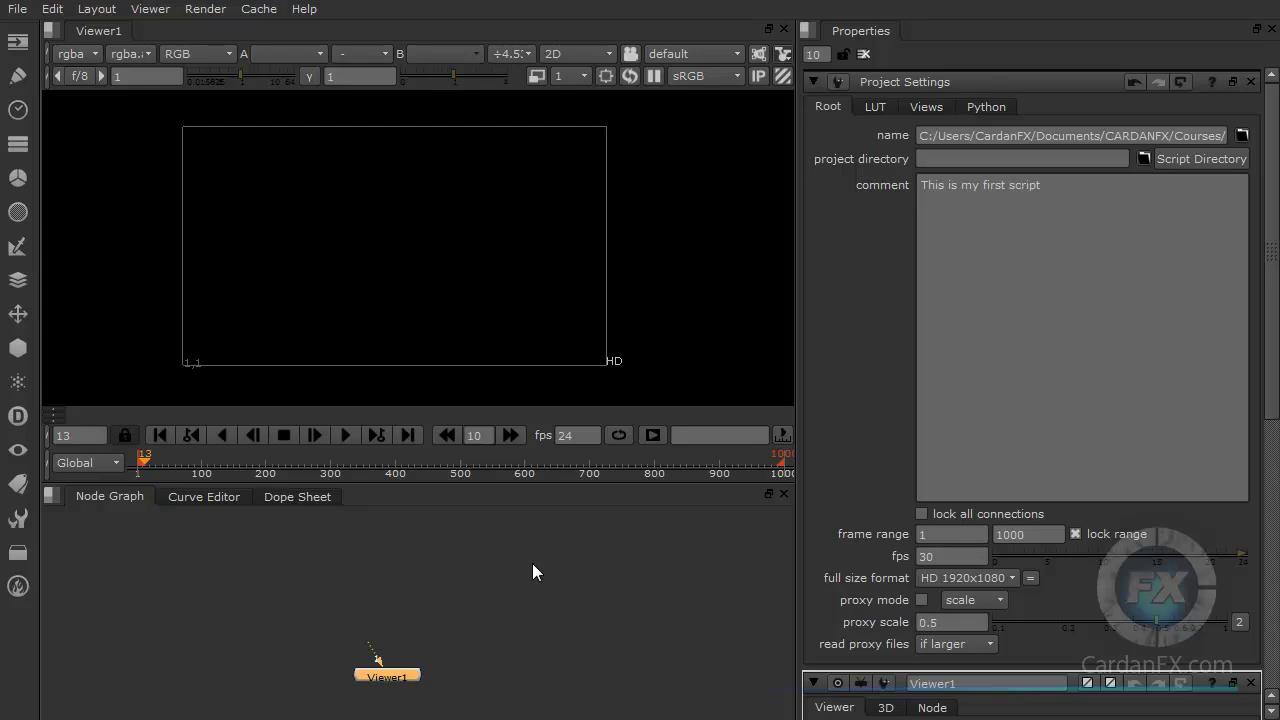
left_click(435, 585)
key("Tab")
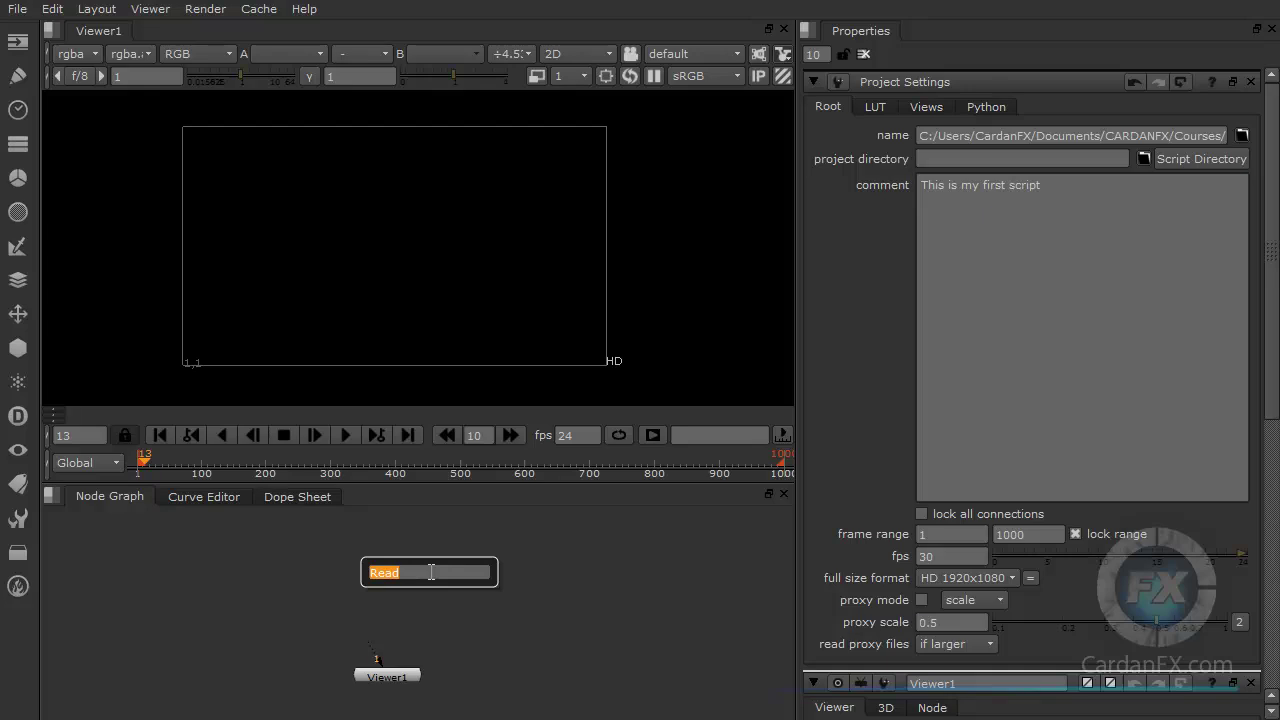
key("Return")
left_click_drag(449, 389, 455, 279)
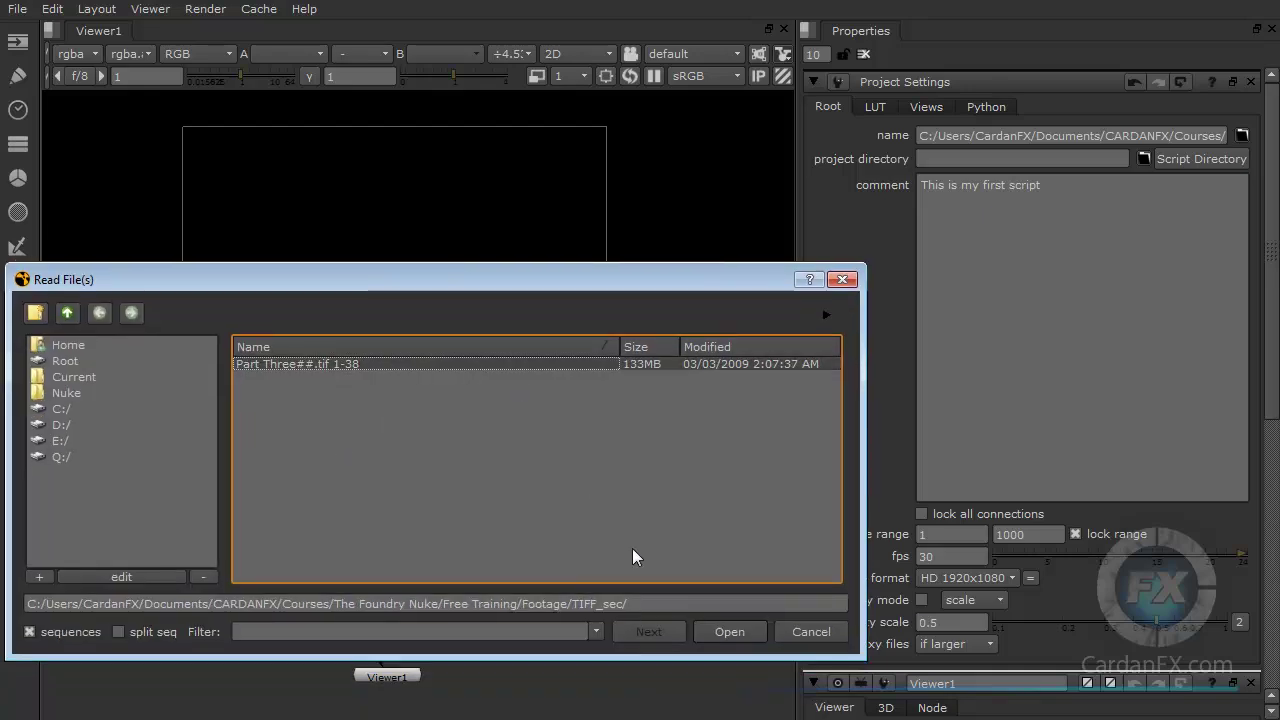
left_click(728, 633)
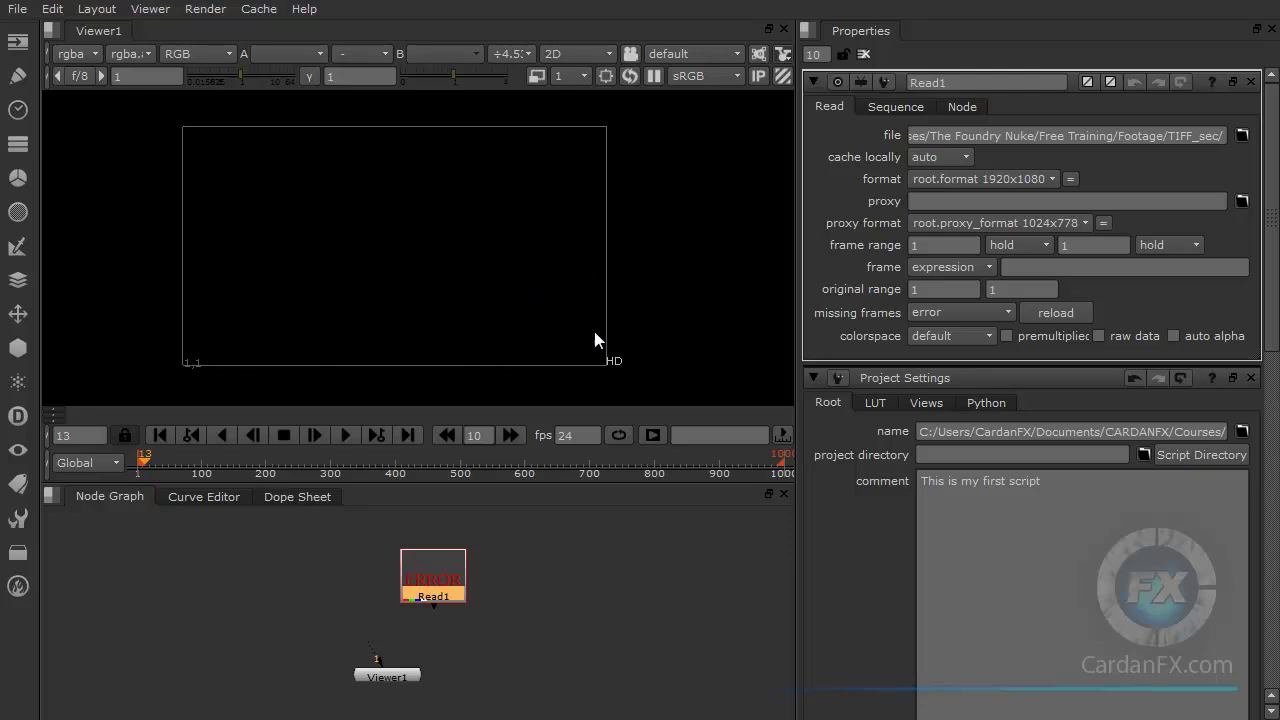
Step: Inspect the Read node created from the TIFF_sec folder and delete it from the node graph
left_click_drag(410, 581, 376, 559)
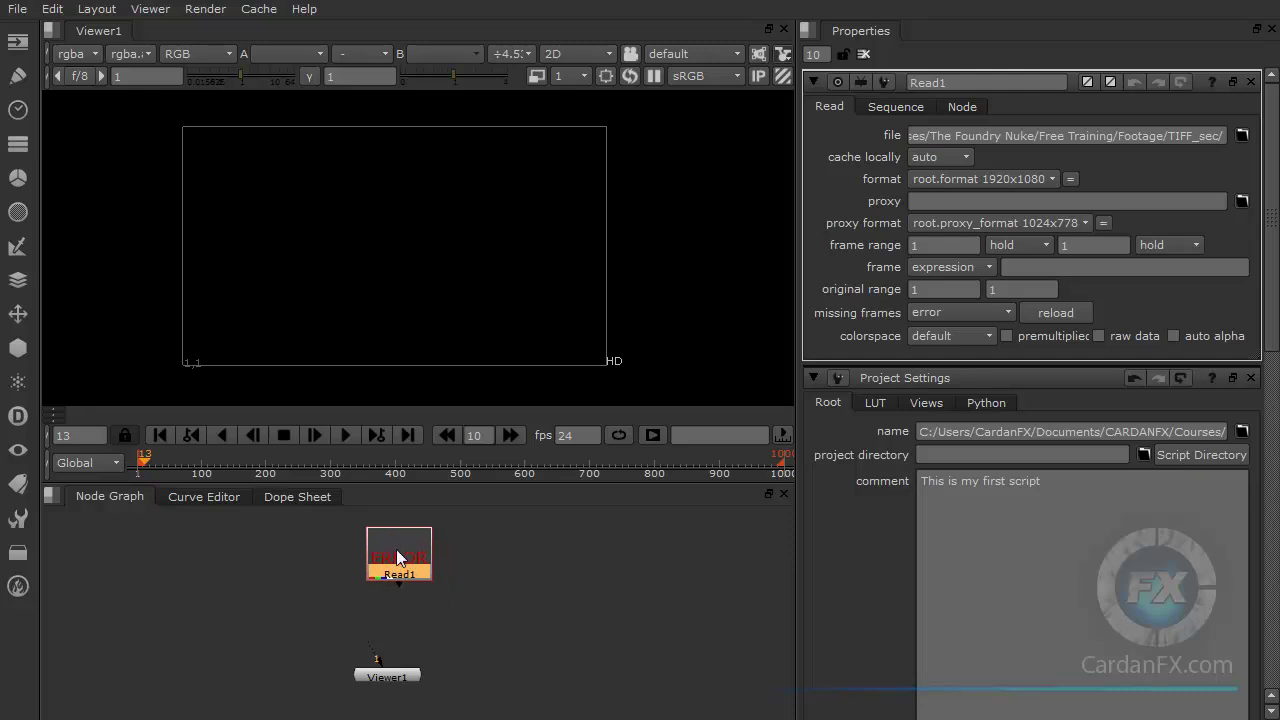
left_click(502, 581)
left_click(413, 552)
left_click_drag(422, 552, 330, 562)
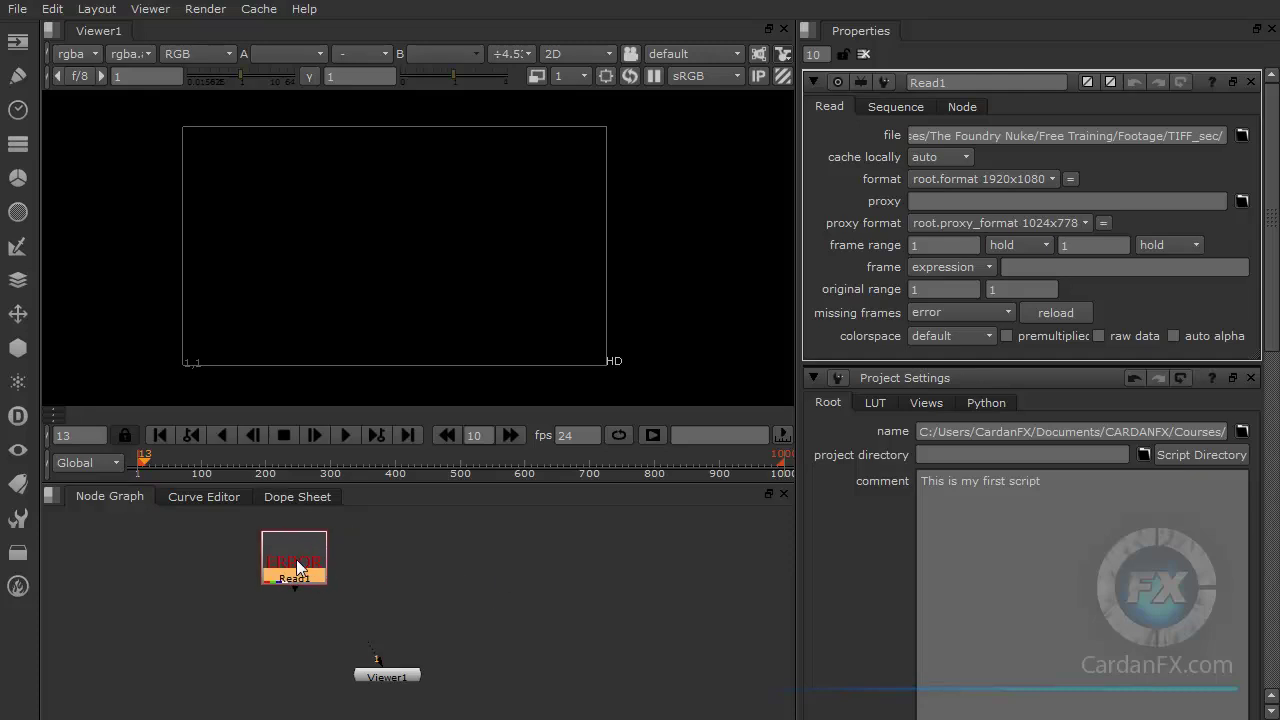
scroll(297, 567, "up", 3)
scroll(297, 575, "down", 3)
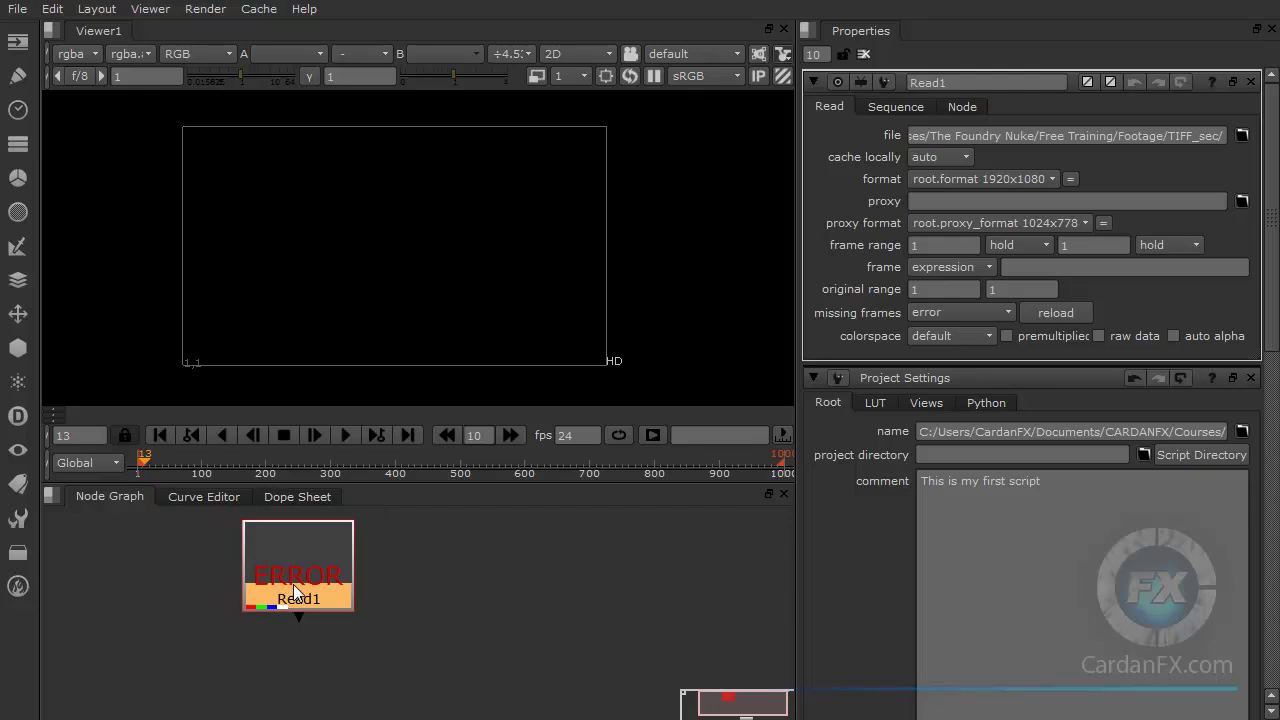
scroll(340, 600, "down", 1)
scroll(330, 585, "up", 3)
left_click(395, 687)
left_click_drag(395, 687, 395, 671)
left_click_drag(275, 565, 337, 567)
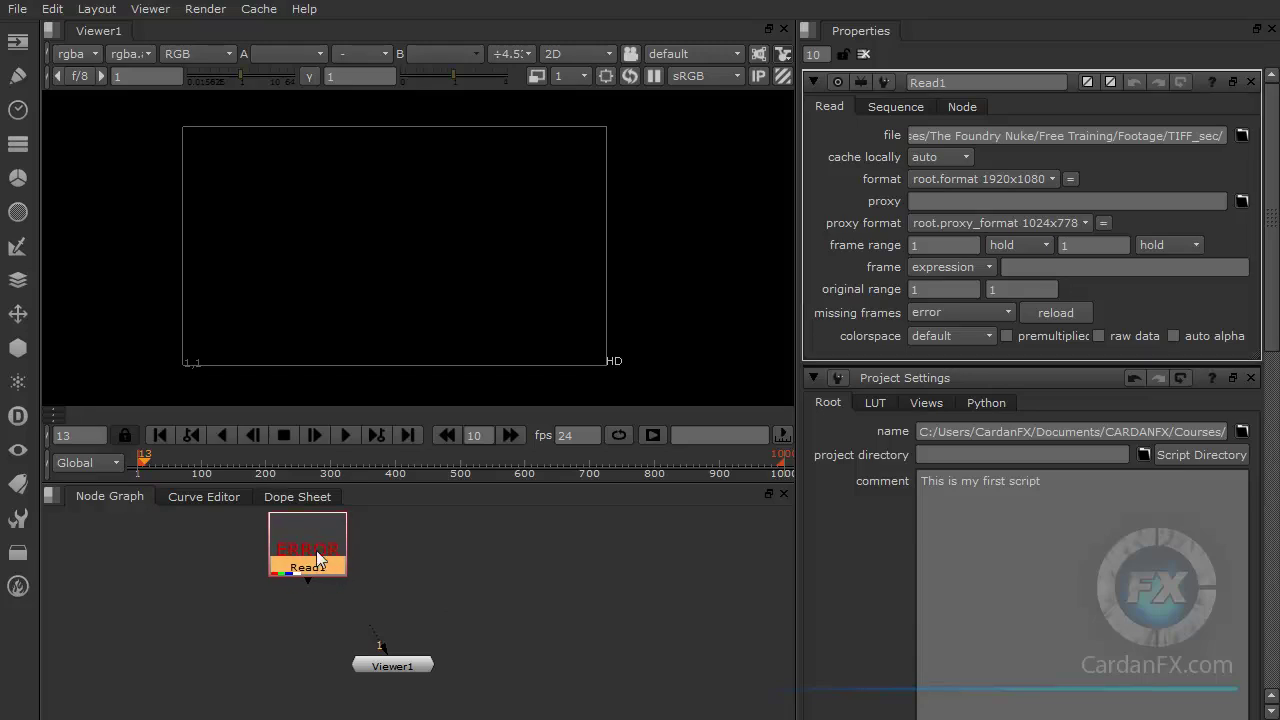
key("Delete")
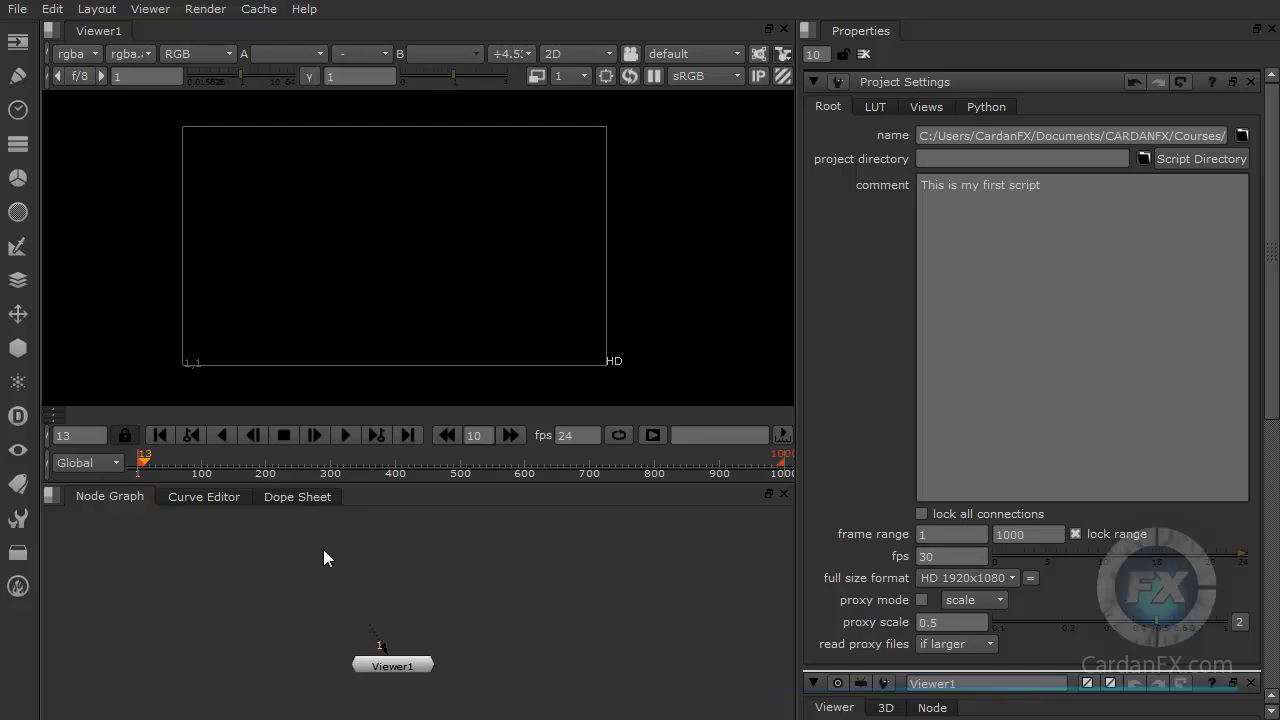
Step: Create a Read node that loads the Part Three##.tif 1-38 sequence from the Footage/TIFF_sec folder
key("r")
left_click_drag(278, 375, 437, 291)
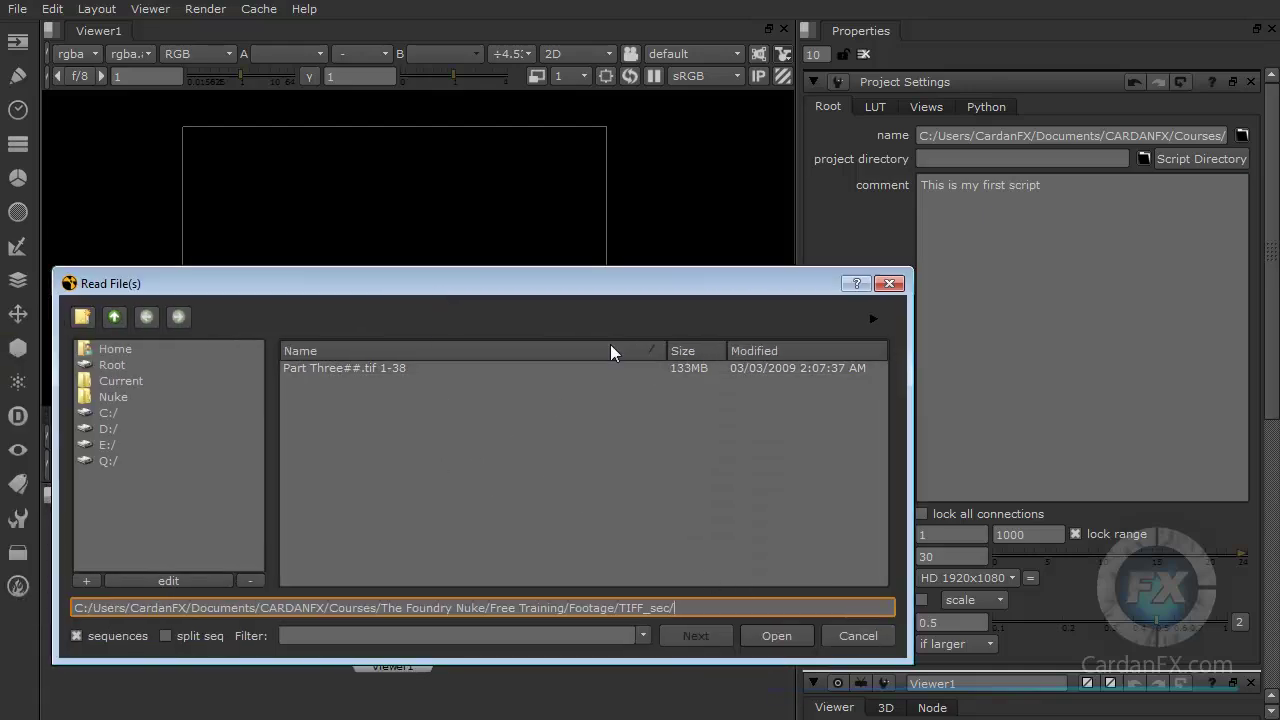
left_click(114, 318)
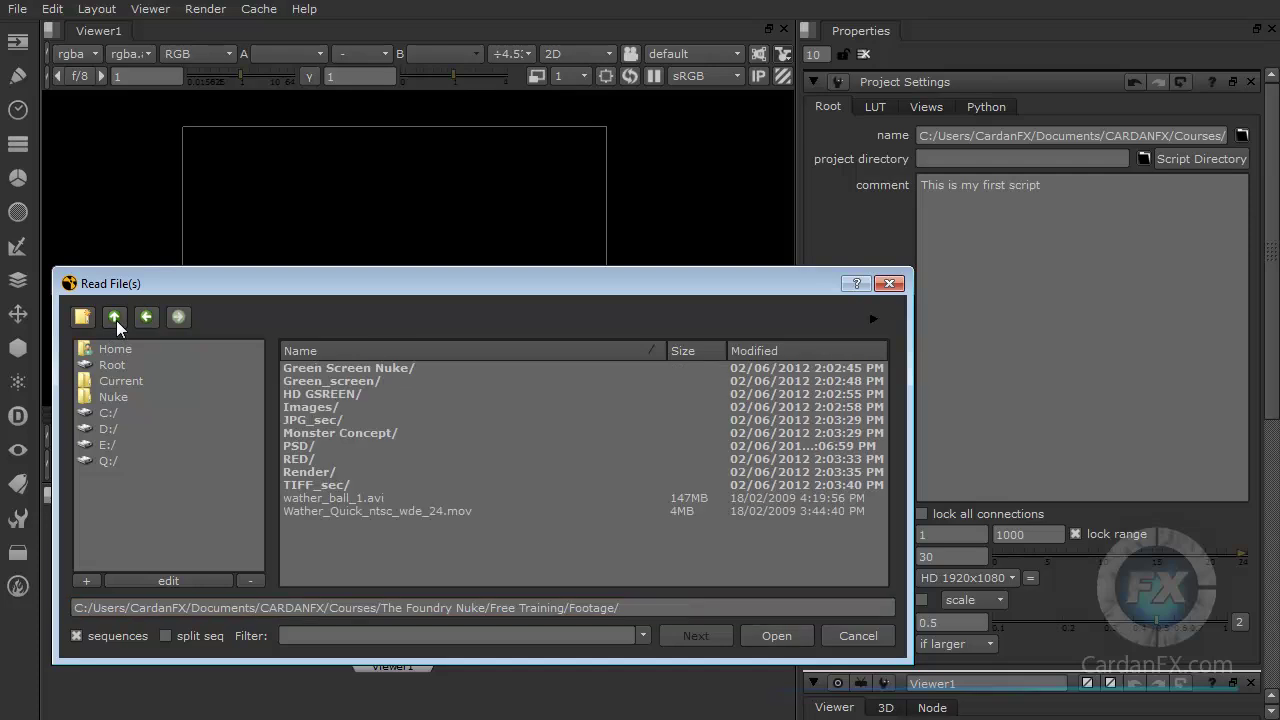
double_click(312, 484)
left_click(333, 368)
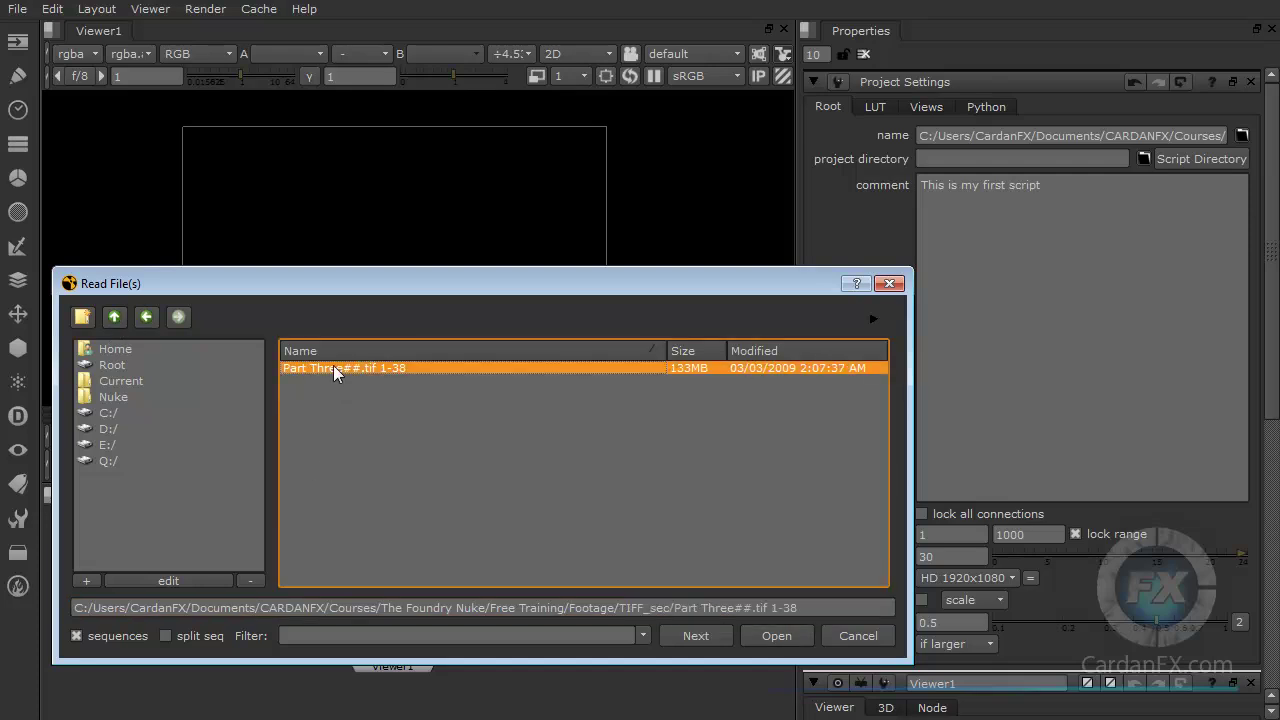
left_click(776, 636)
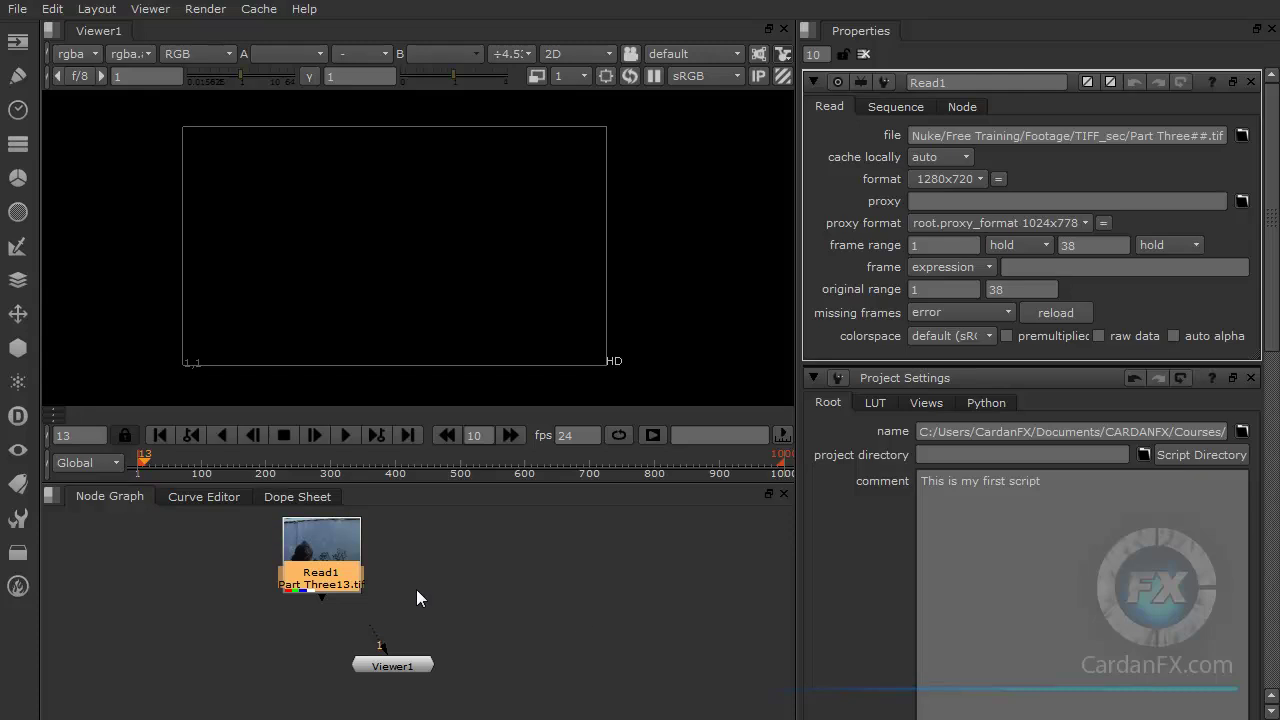
Step: Connect Viewer1 to the Part Three Read node and align the two nodes vertically
left_click(405, 666)
left_click_drag(382, 646, 396, 575)
mouse_move(396, 568)
left_mouse_down()
mouse_move(405, 585)
mouse_move(416, 563)
left_mouse_up()
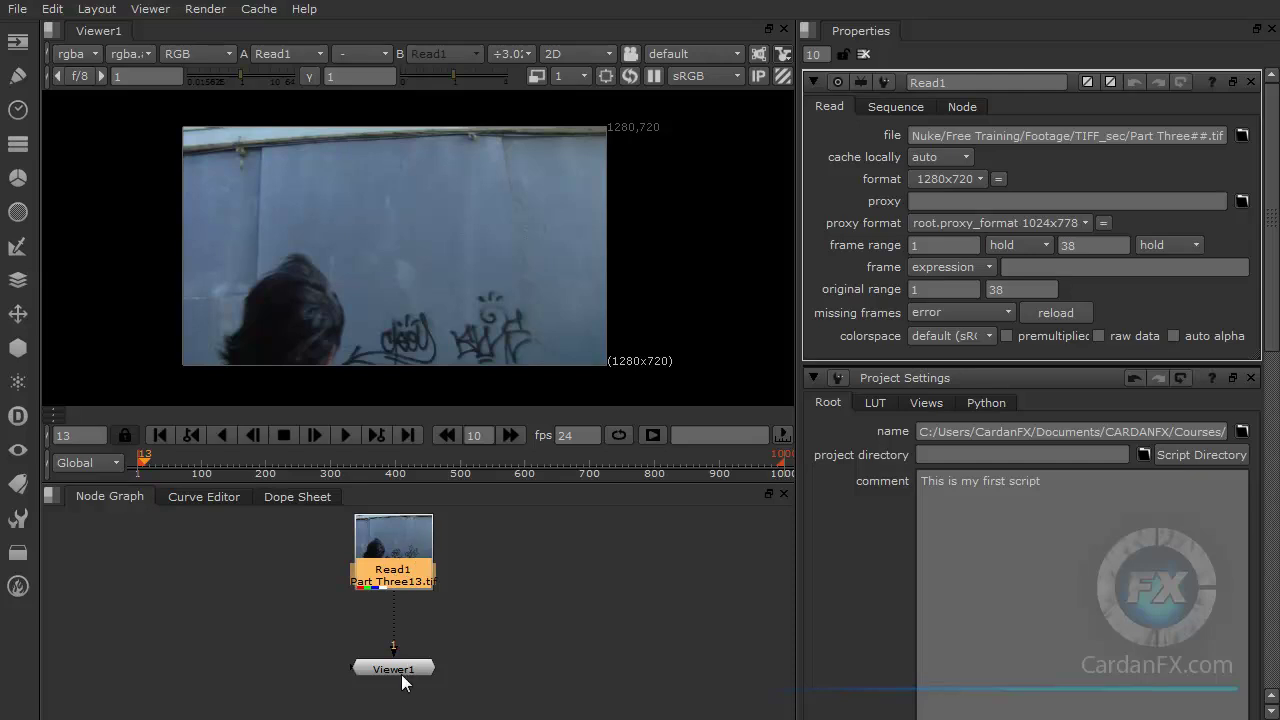
left_click_drag(405, 671, 405, 684)
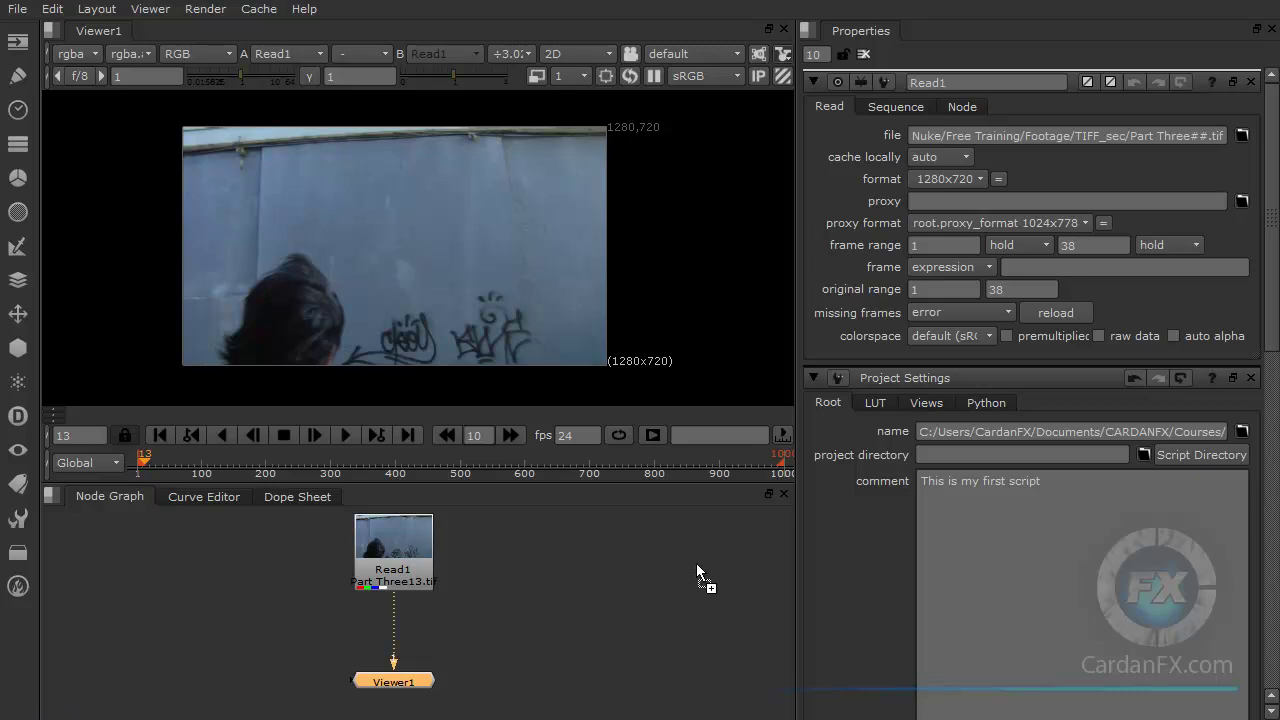
Step: Import fire.iff as a second Read node beside the Part Three node, and place Viewer1 beneath them
left_click_drag(519, 586, 490, 566)
left_click_drag(418, 682, 470, 621)
scroll(465, 608, "up", 5)
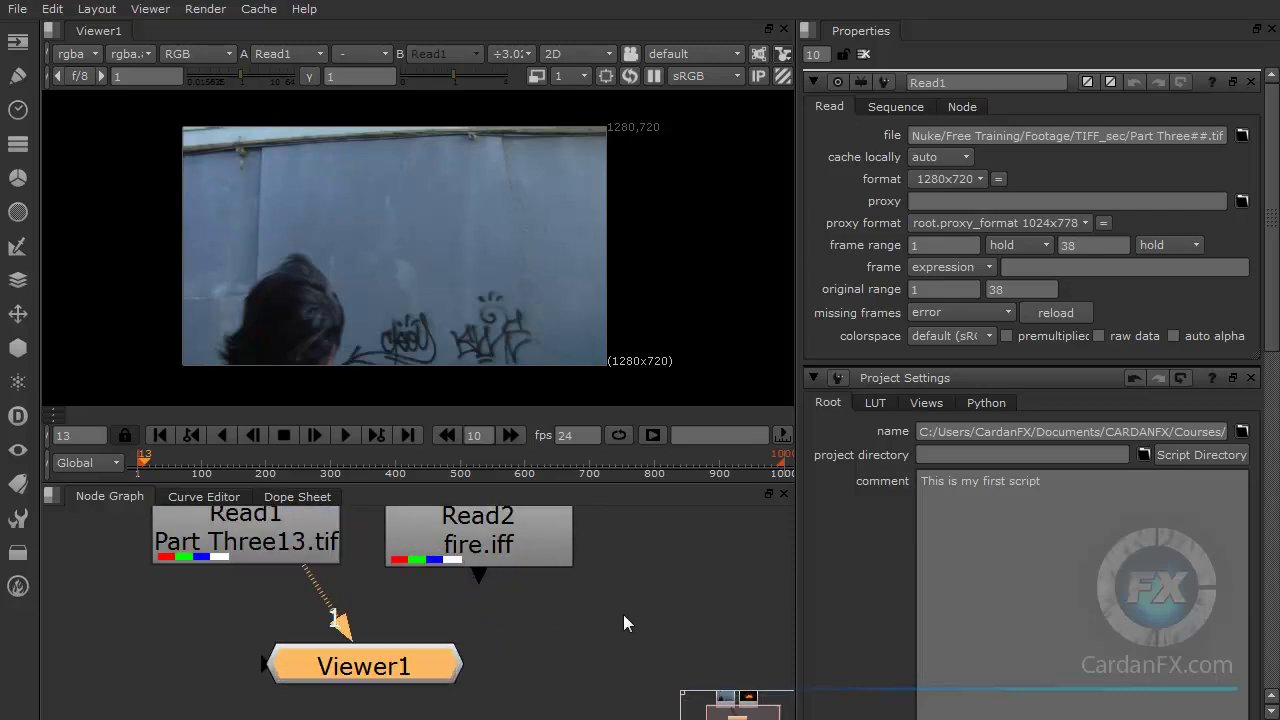
scroll(660, 600, "down", 2)
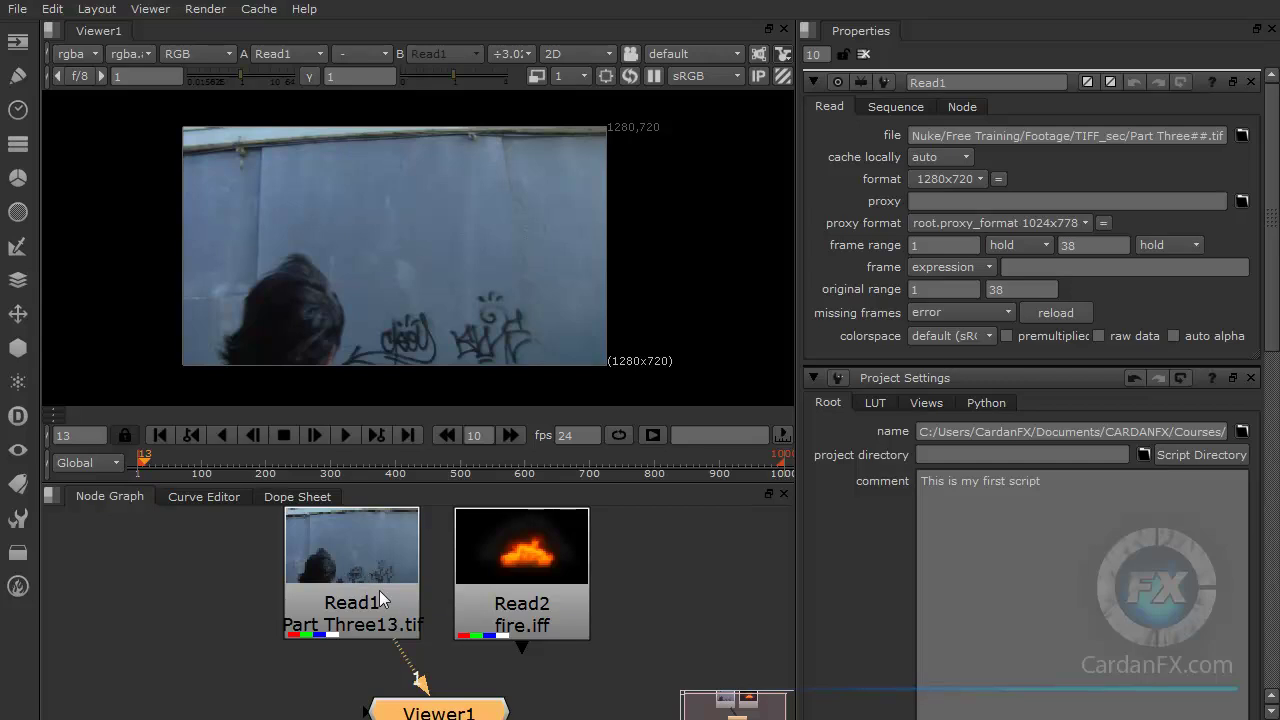
left_click_drag(465, 710, 462, 689)
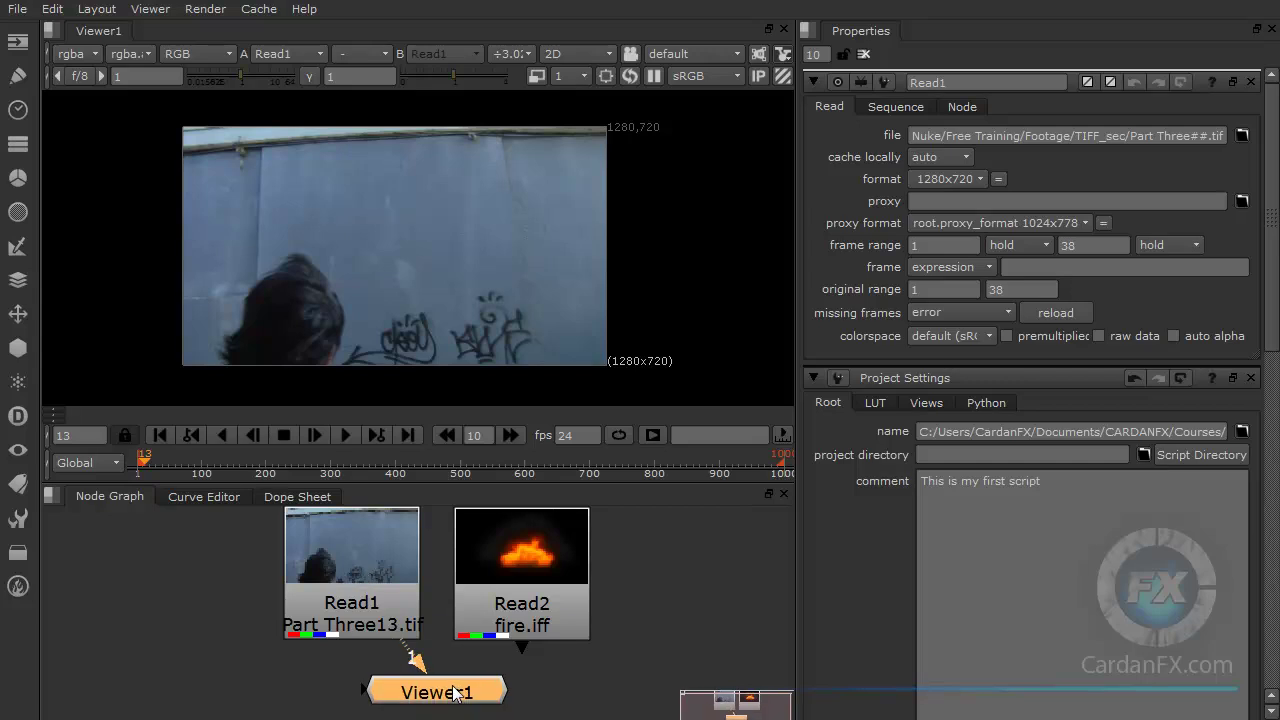
left_click(507, 563)
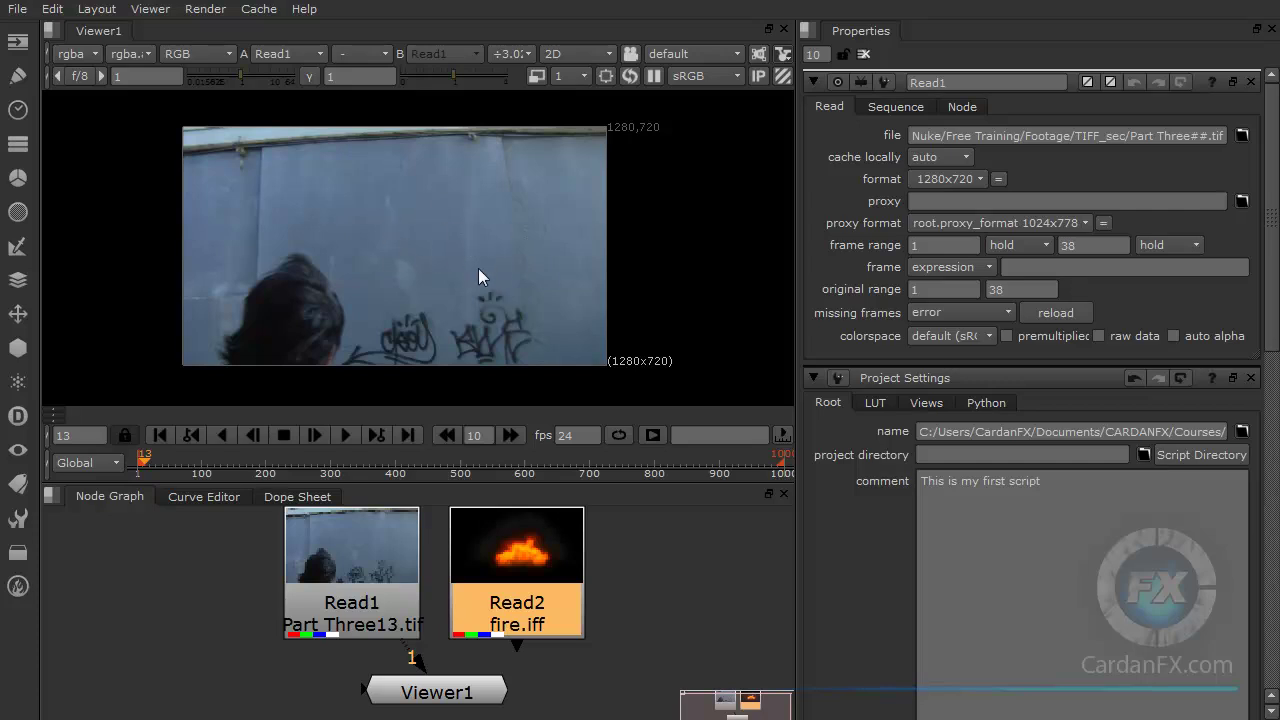
left_click_drag(512, 595, 500, 597)
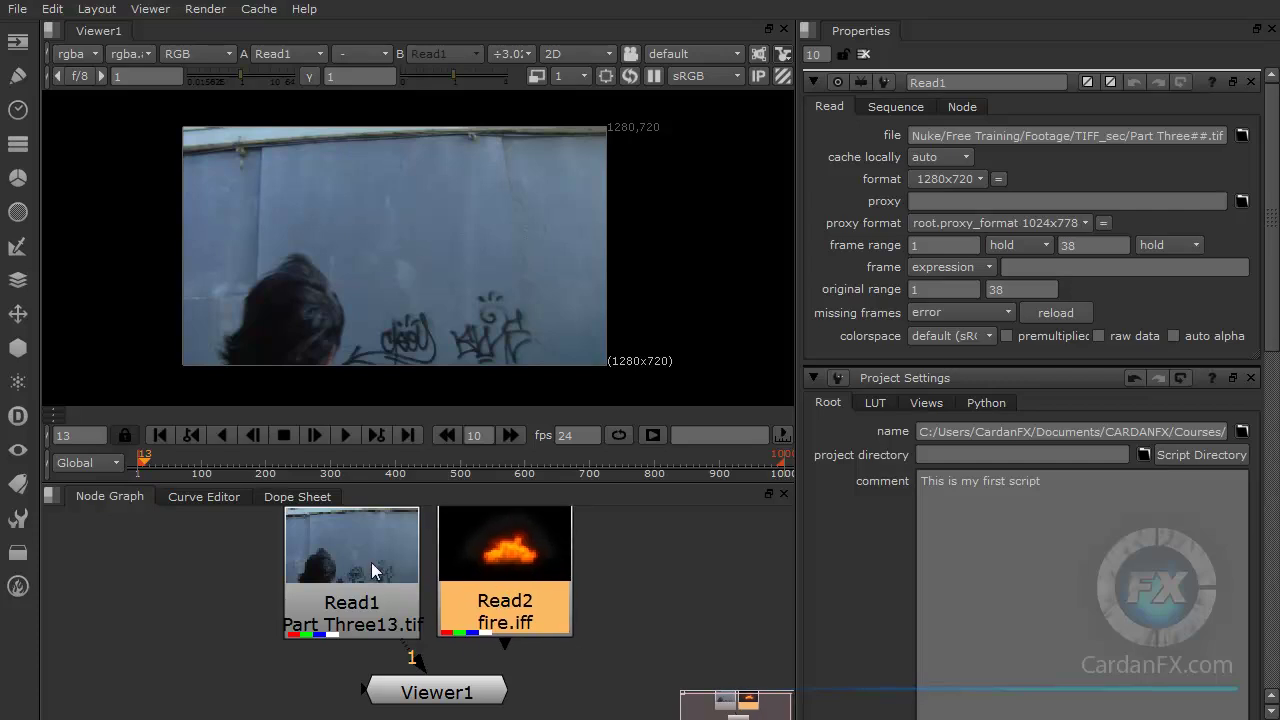
Step: Disconnect Viewer1 from the Part Three Read node and connect it to the fire.iff Read node
left_click_drag(371, 570, 356, 560)
mouse_move(421, 668)
left_mouse_down()
mouse_move(507, 647)
mouse_move(418, 668)
left_mouse_up()
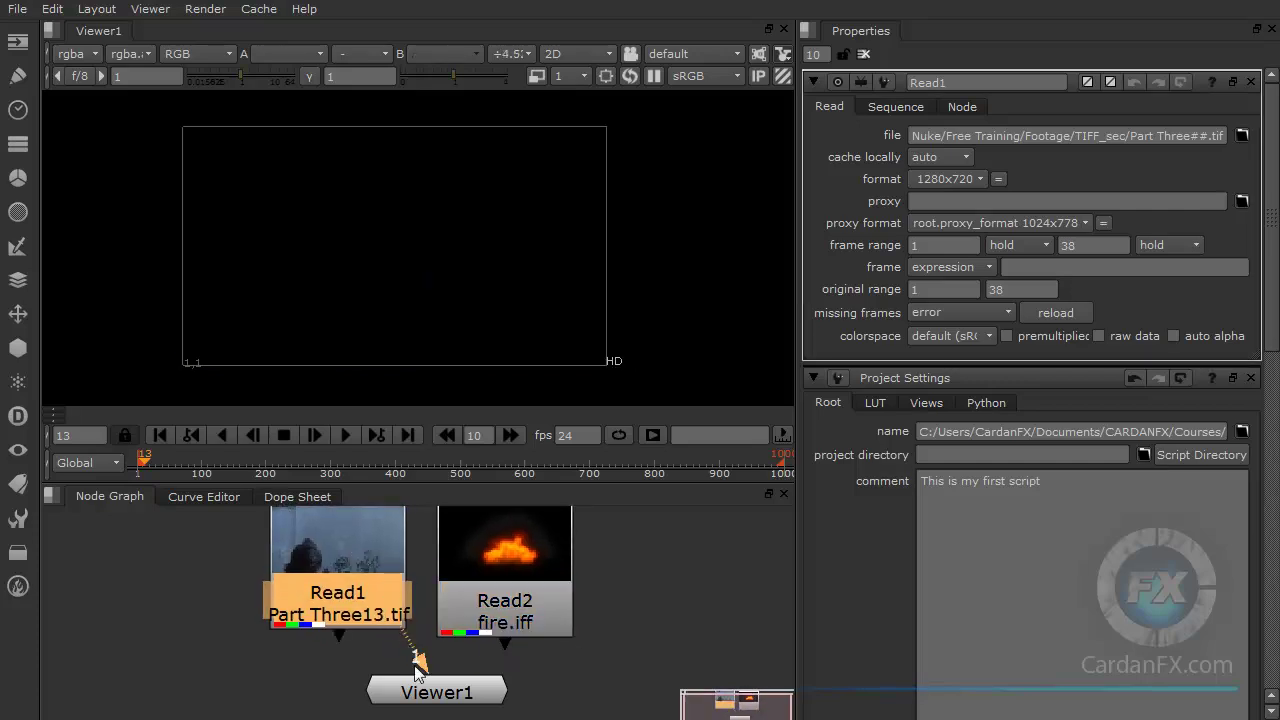
left_click(418, 668)
left_click(362, 614)
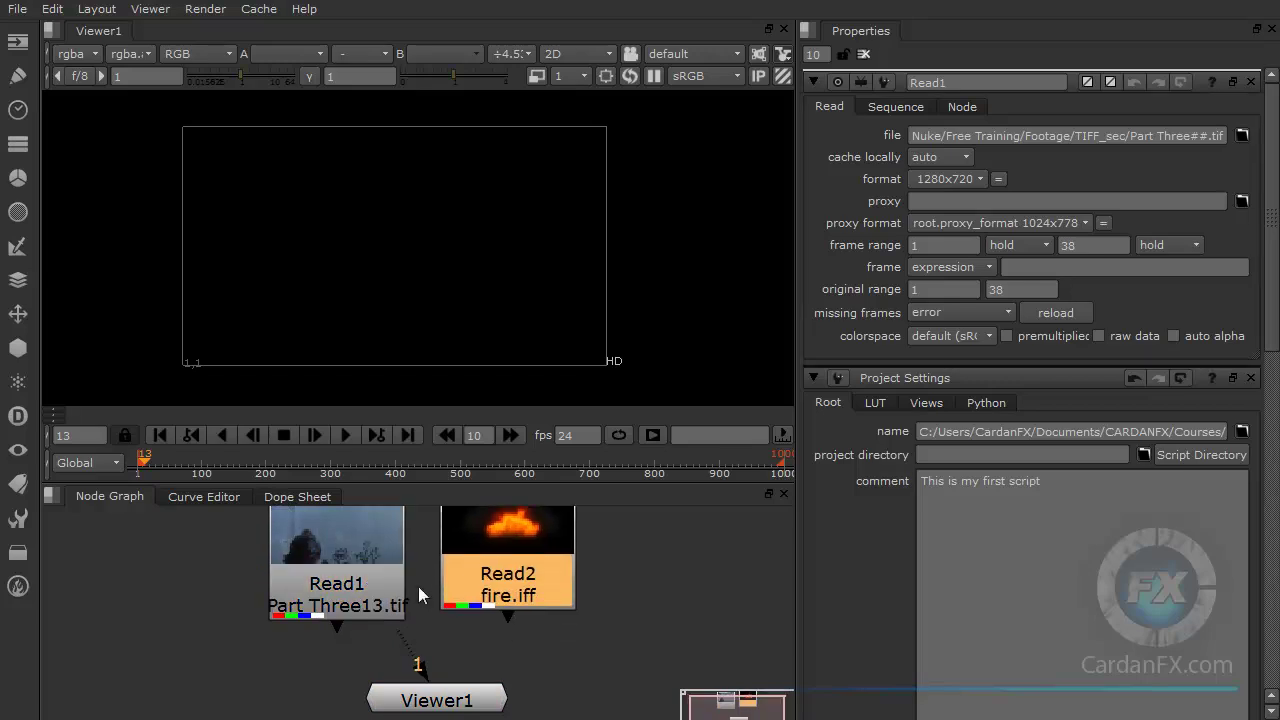
left_click_drag(395, 598, 385, 574)
left_click_drag(500, 603, 505, 592)
left_click_drag(424, 697, 413, 702)
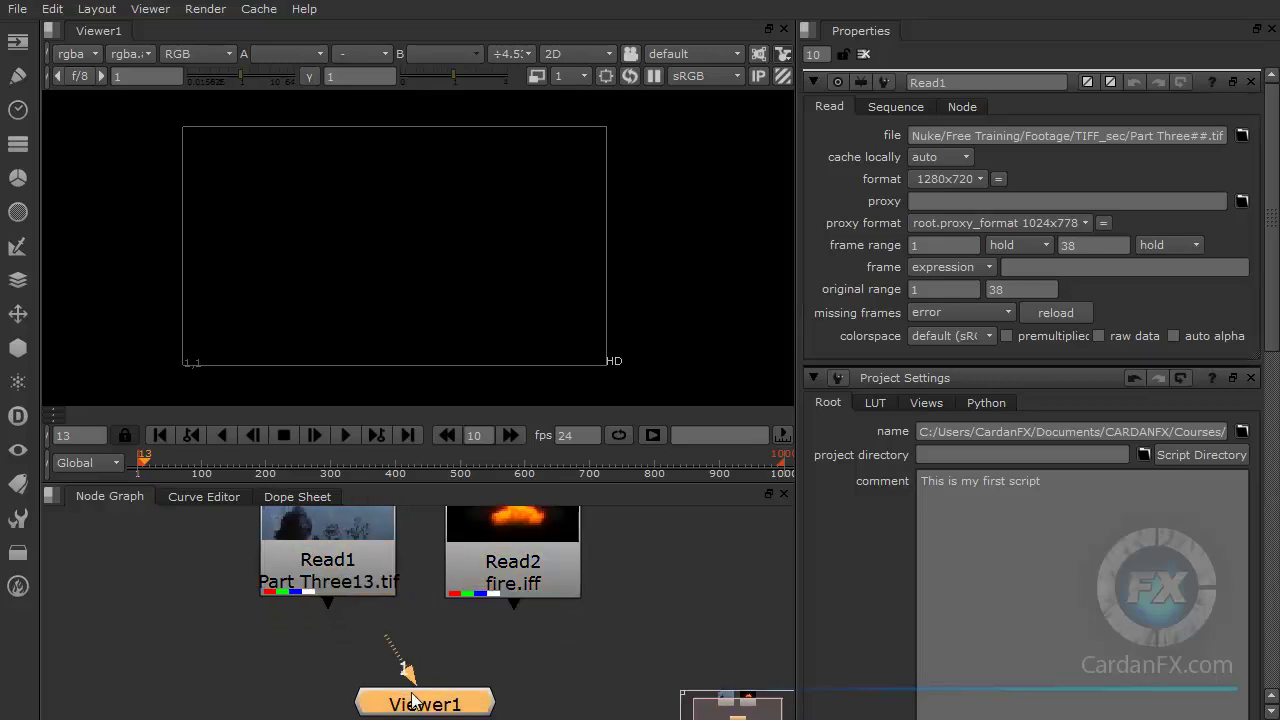
left_click_drag(506, 624, 432, 626)
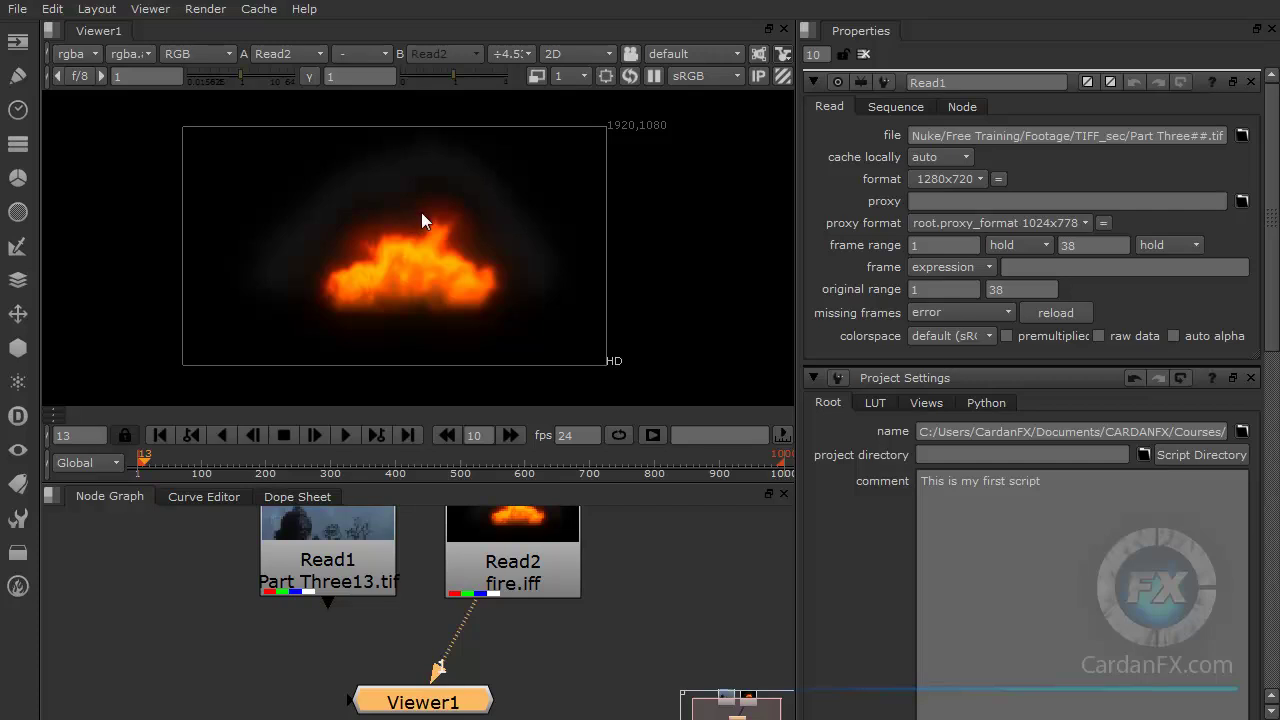
Step: Display the alpha channel of fire.iff in the viewer and move both Read nodes closer to Viewer1
left_click(182, 53)
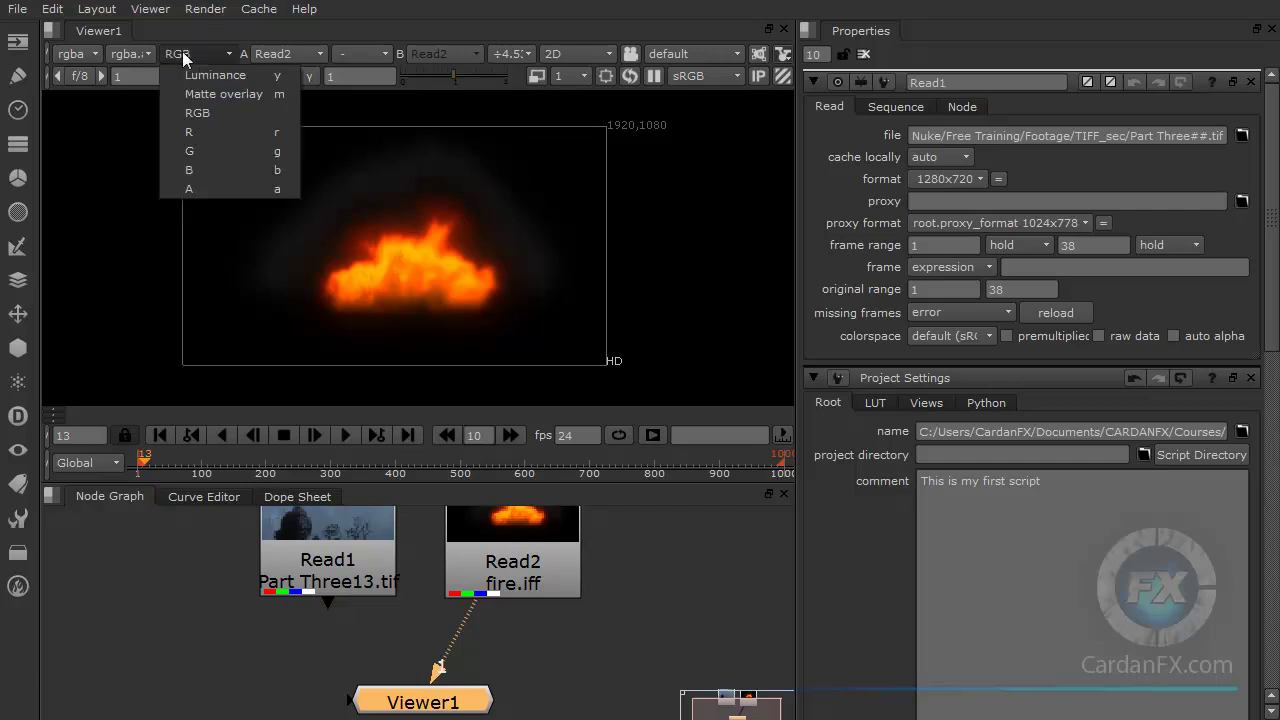
left_click(211, 192)
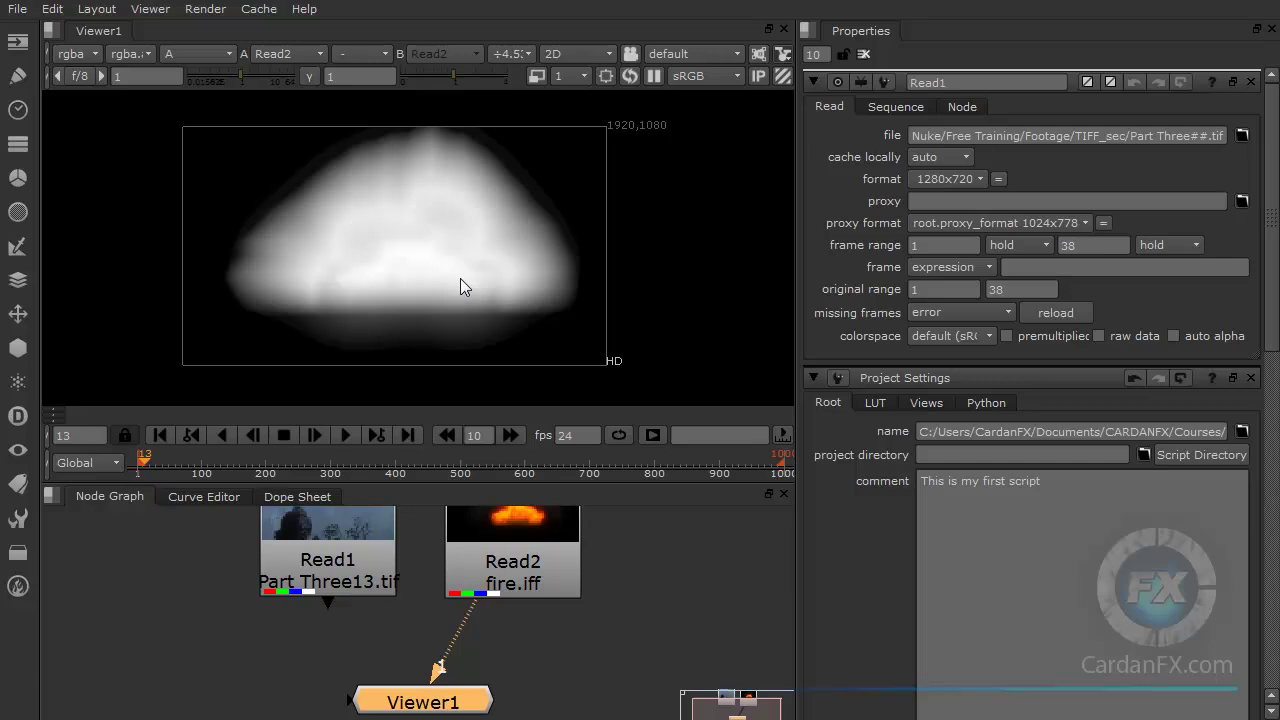
left_click(436, 704)
left_click_drag(368, 530, 362, 562)
left_click_drag(491, 543, 492, 583)
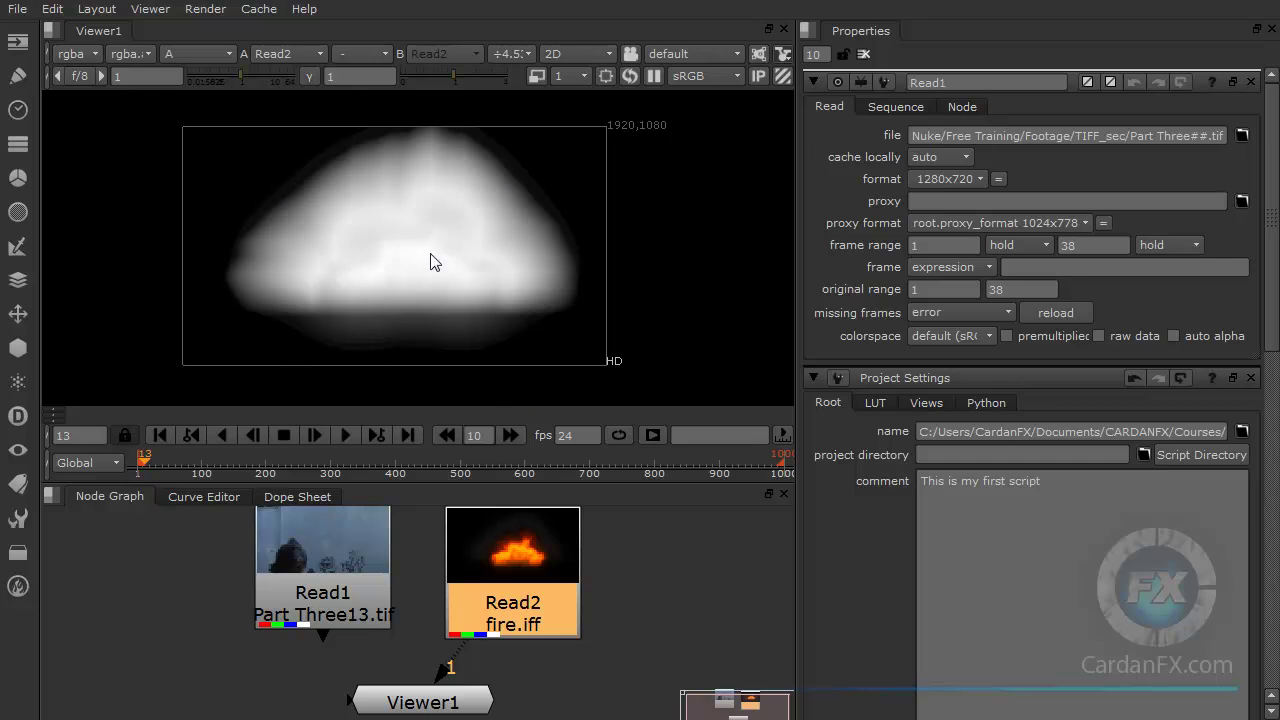
Step: Disconnect Viewer1 from the fire.iff Read node and spread the two Read nodes apart
left_click_drag(519, 575, 509, 569)
left_click_drag(437, 678, 302, 583)
left_click_drag(526, 617, 567, 612)
left_click_drag(304, 584, 302, 578)
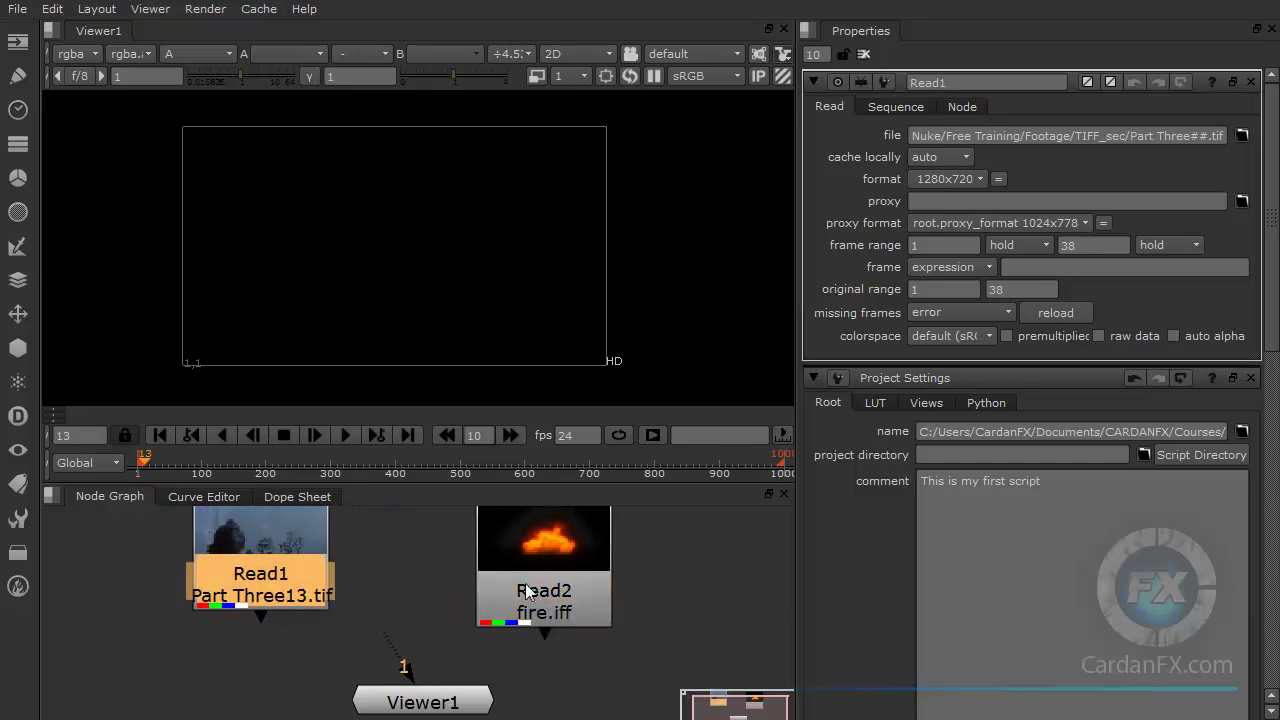
left_click_drag(527, 592, 541, 590)
left_click_drag(444, 700, 427, 700)
left_click(305, 571)
left_click_drag(305, 571, 300, 571)
Step: Add a Merge node and place it between the two Read nodes, above Viewer1
left_click(420, 572)
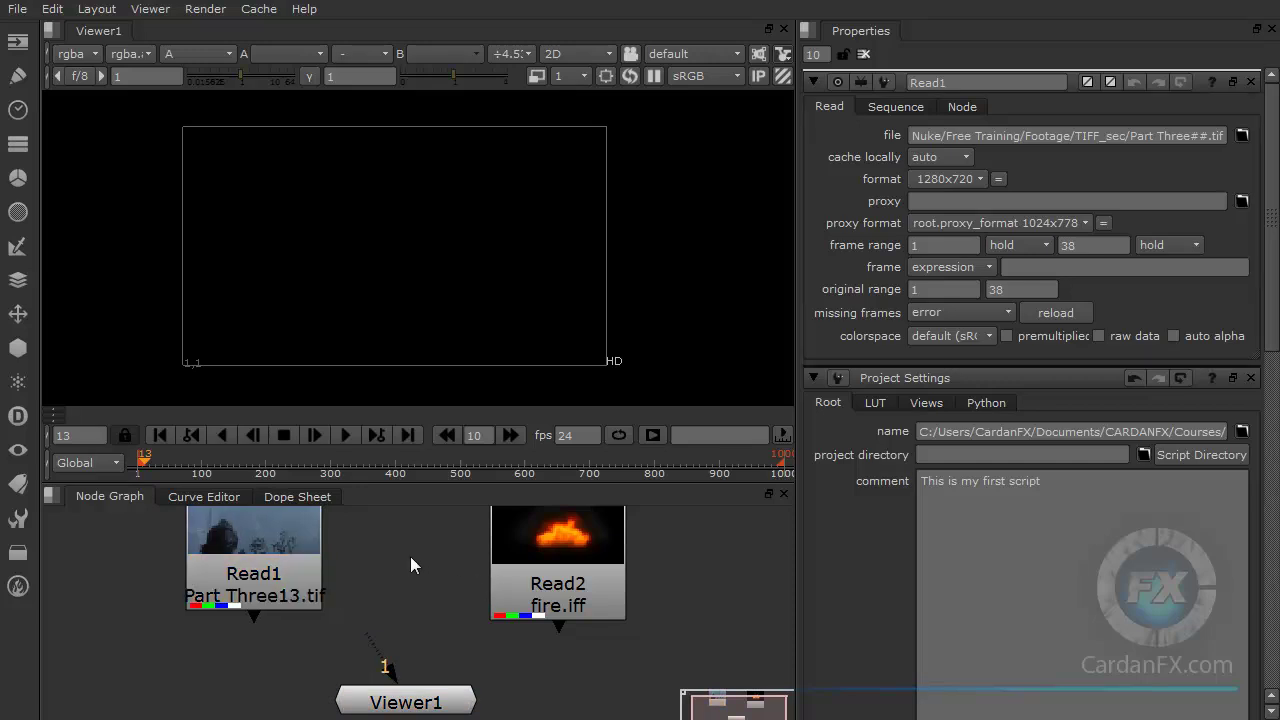
key("Tab")
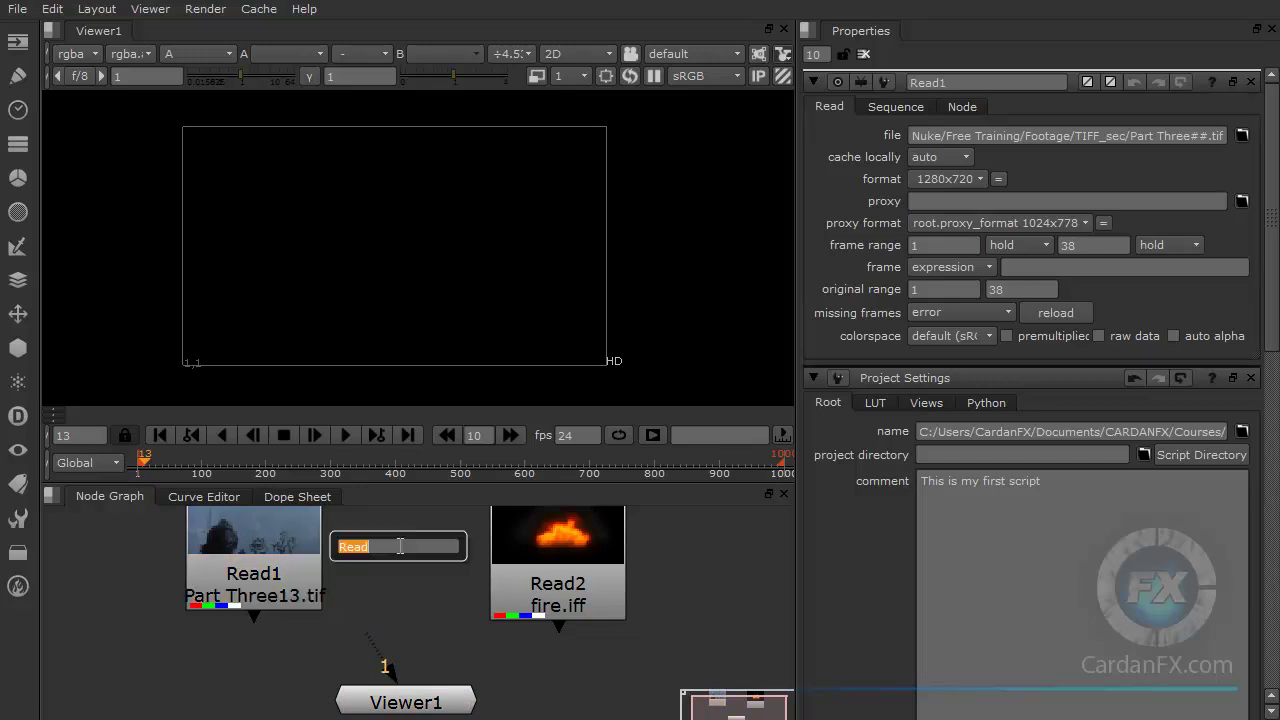
type("m")
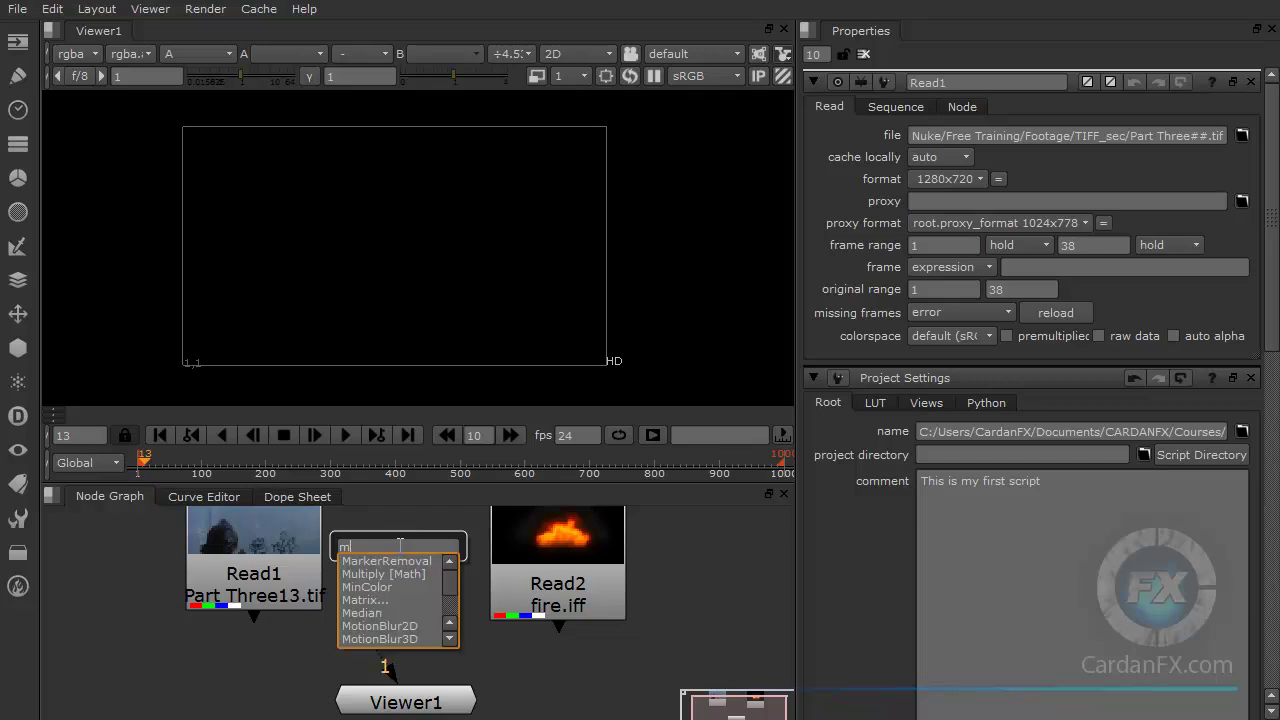
type("e")
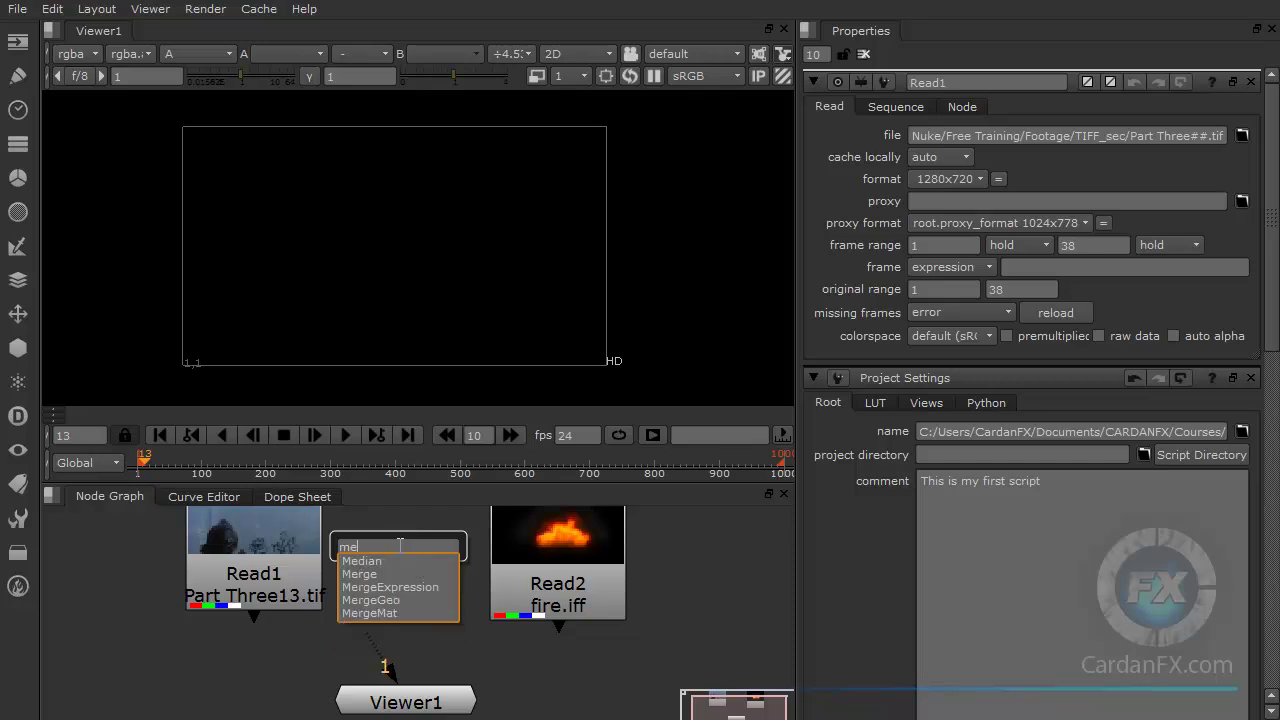
type("rge")
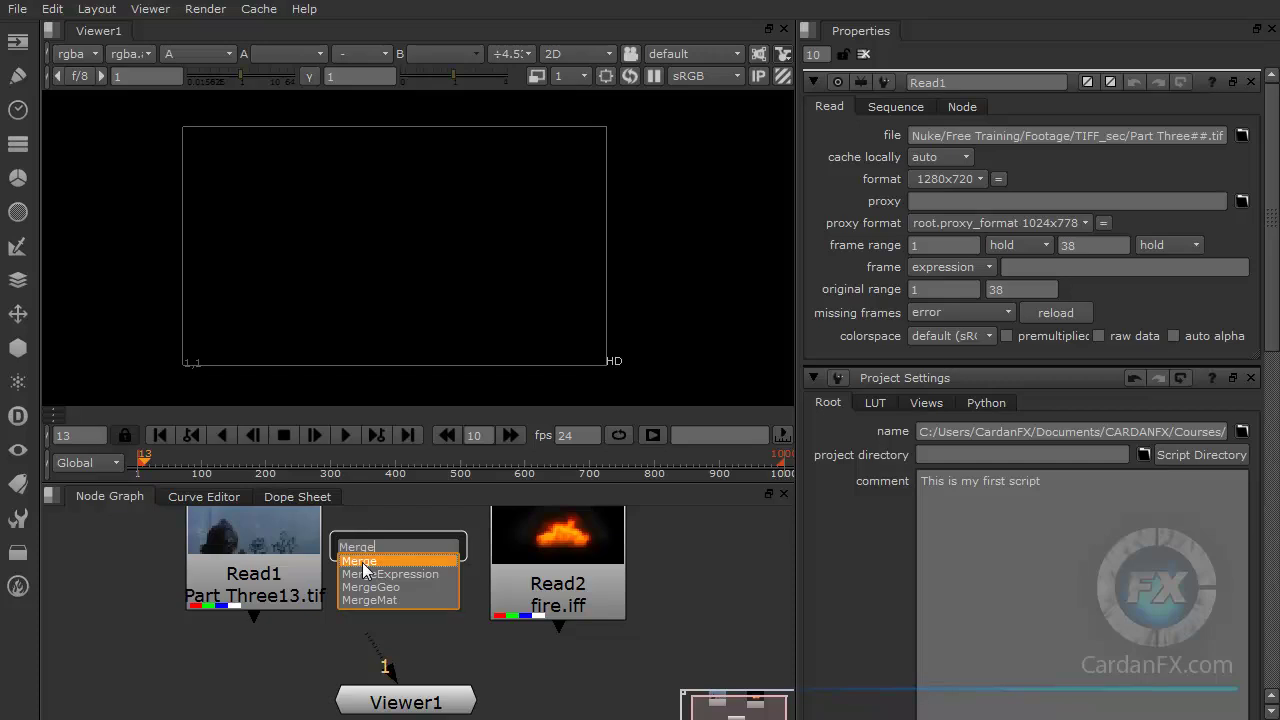
left_click(362, 563)
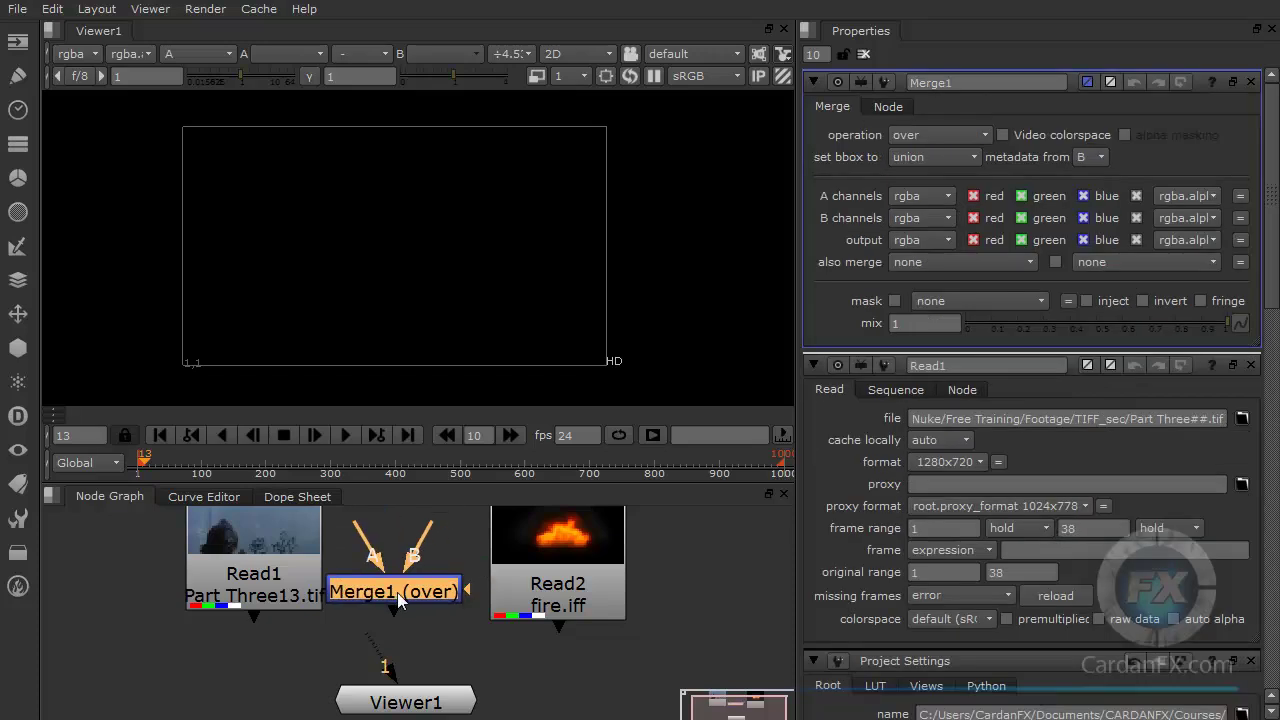
left_click_drag(398, 600, 399, 620)
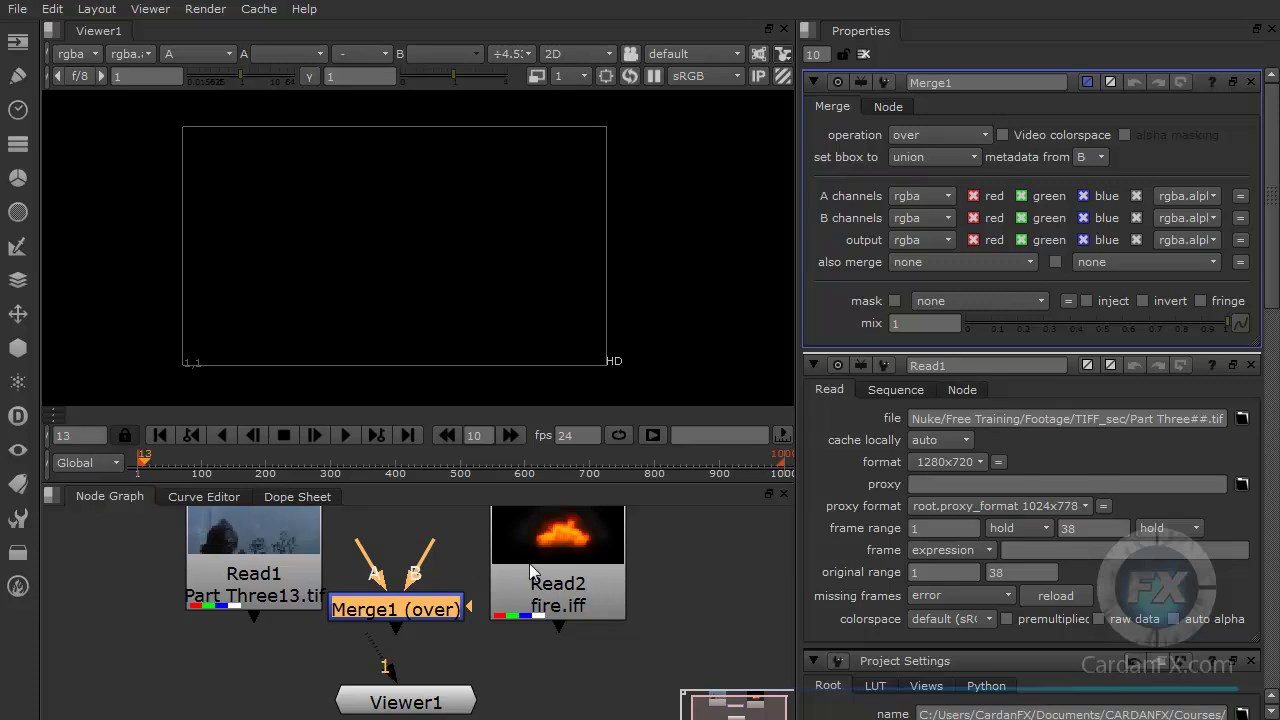
Step: Connect Viewer1 to the Merge node and the Merge node's A input to the Part Three Read node
left_click_drag(398, 637, 391, 705)
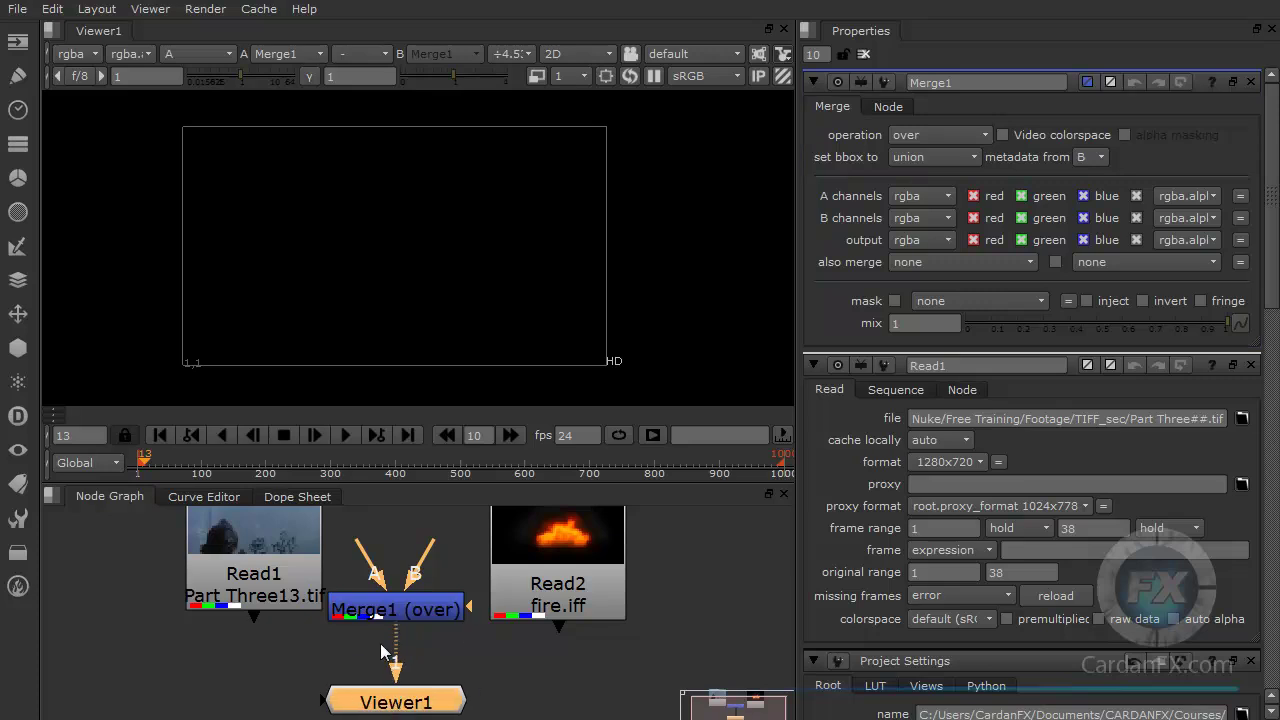
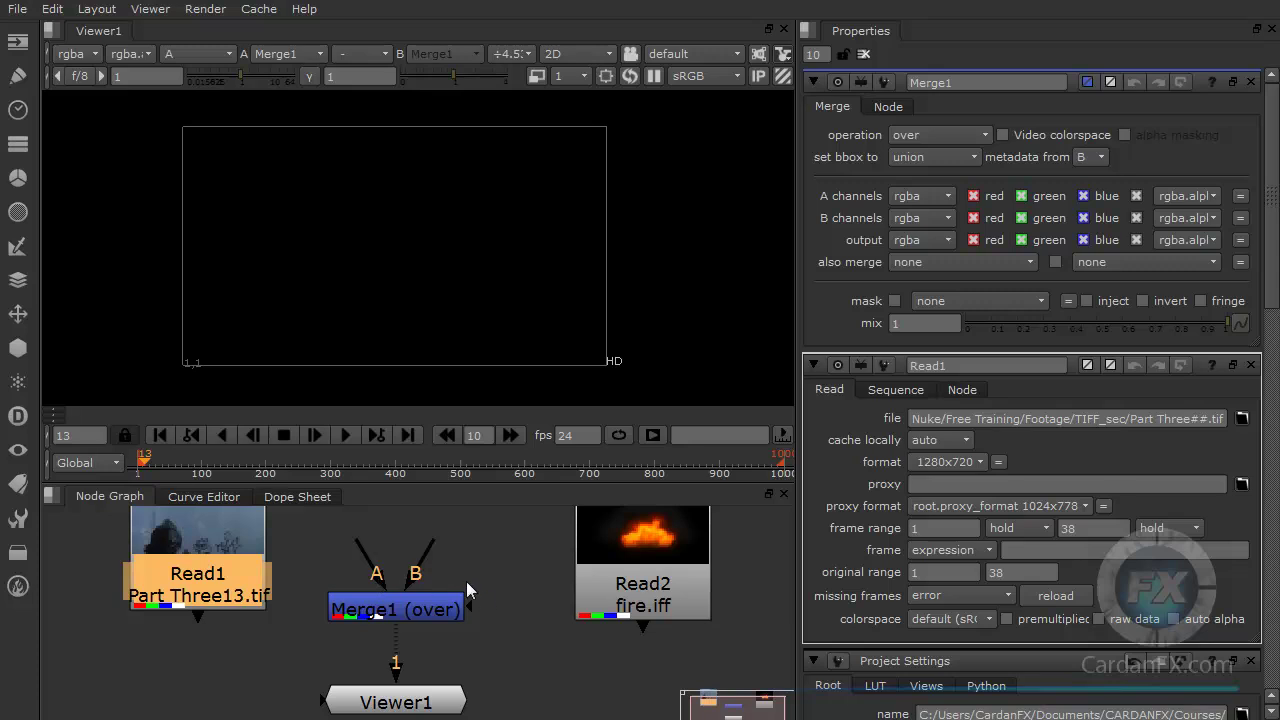
mouse_move(469, 607)
left_mouse_down()
mouse_move(545, 642)
mouse_move(535, 700)
mouse_move(548, 710)
mouse_move(522, 537)
mouse_move(512, 616)
mouse_move(444, 606)
left_mouse_up()
left_click_drag(357, 548, 197, 573)
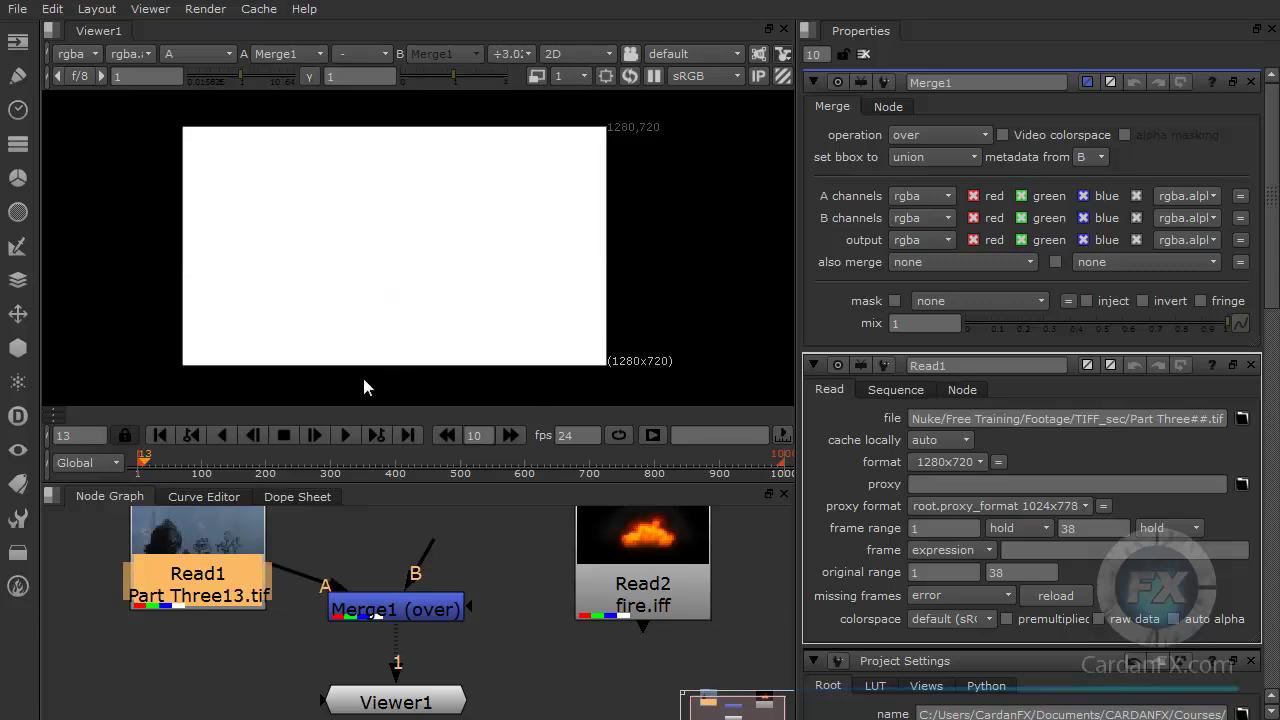
Step: Switch the viewer display to RGB and move the Part Three Read node level with the Merge node
left_click(199, 55)
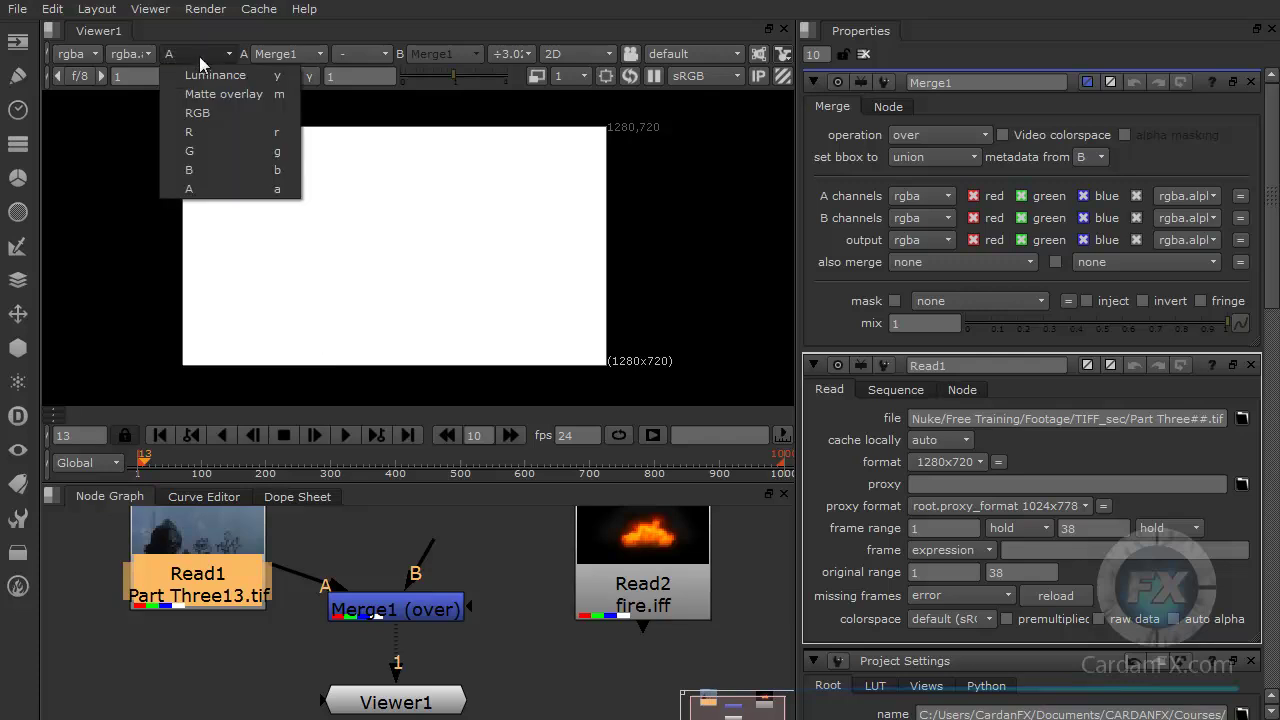
left_click(195, 115)
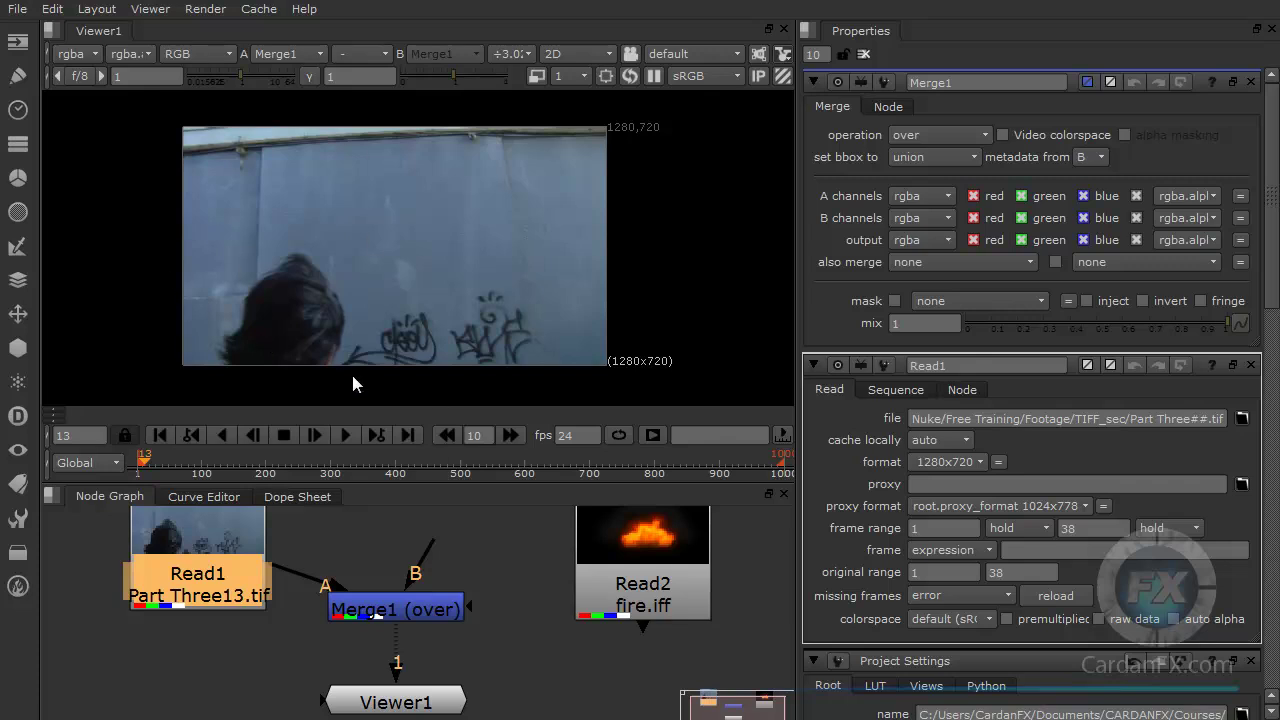
left_click_drag(224, 565, 208, 602)
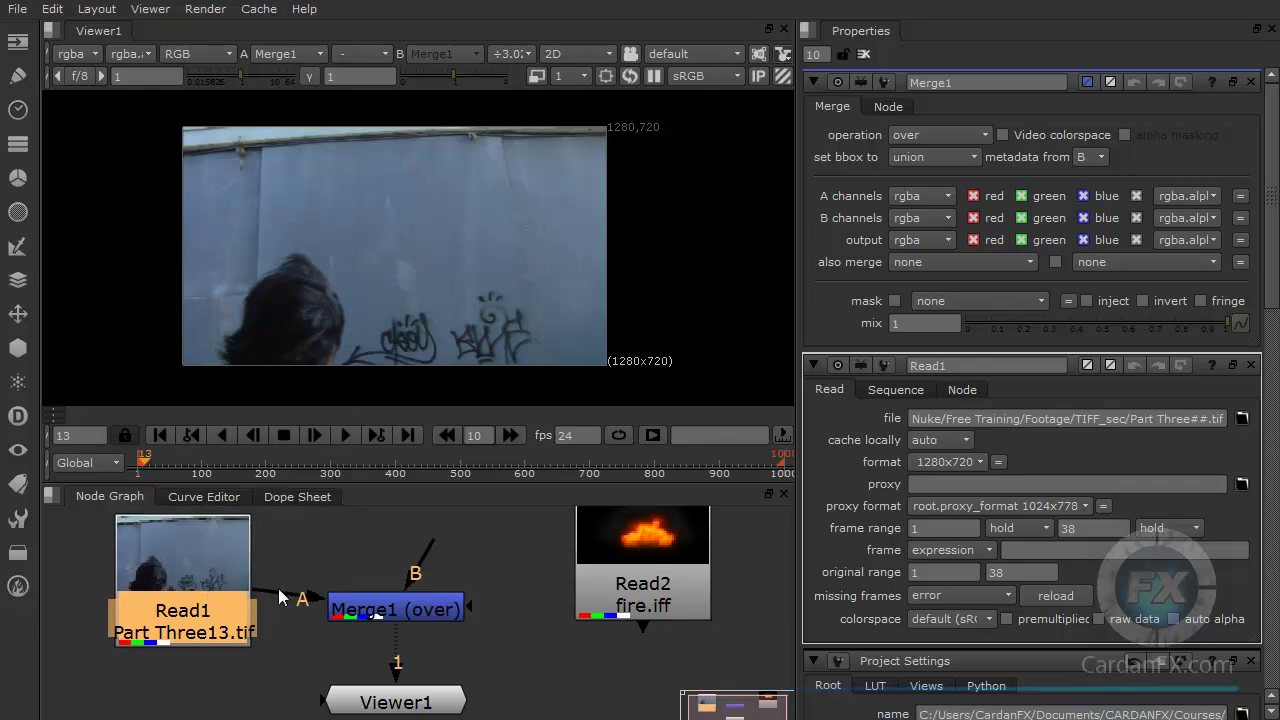
Step: Connect the Merge node's B input to the fire.iff Read node to check the composite, and disconnect it again
left_click_drag(428, 544, 609, 588)
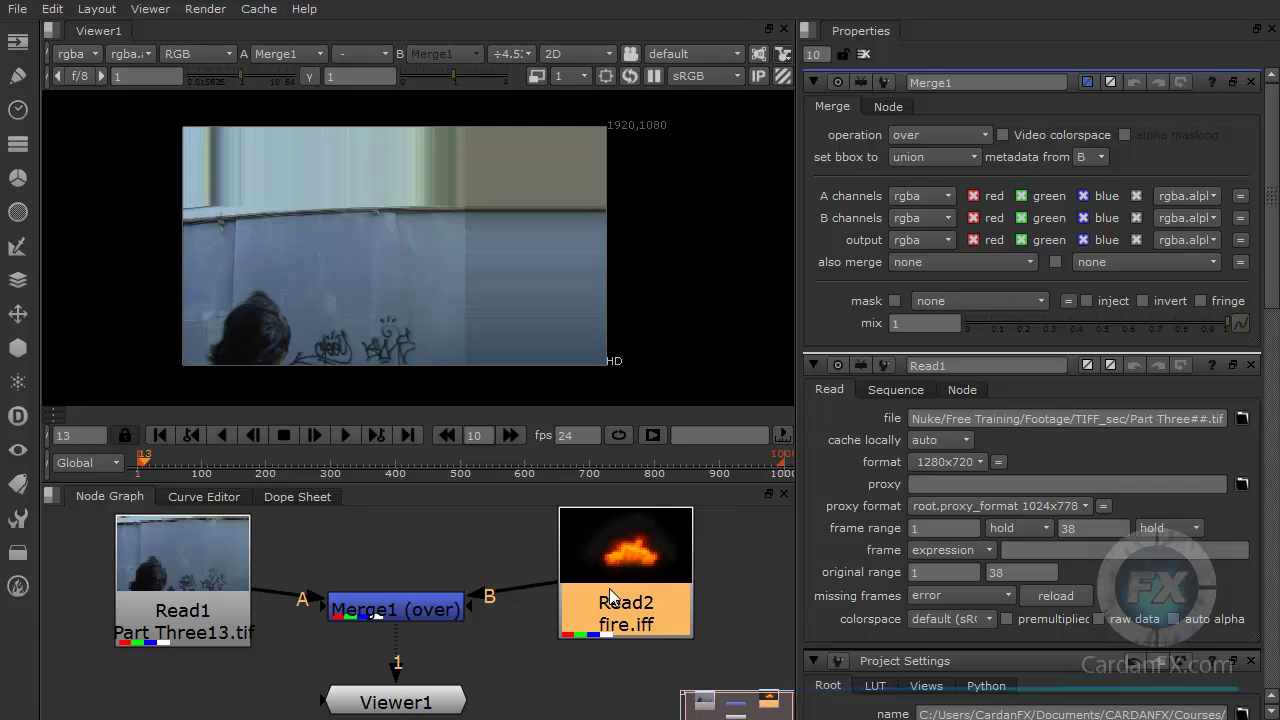
left_click_drag(179, 584, 155, 581)
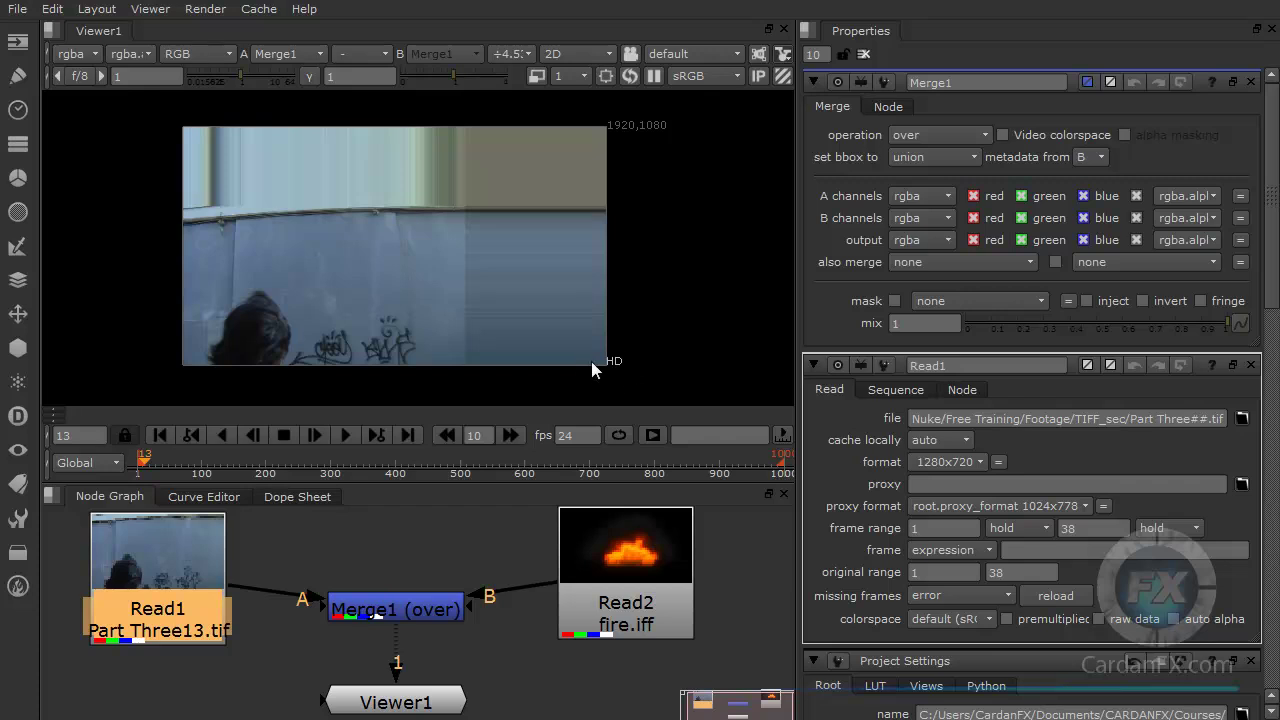
left_click_drag(516, 578, 500, 541)
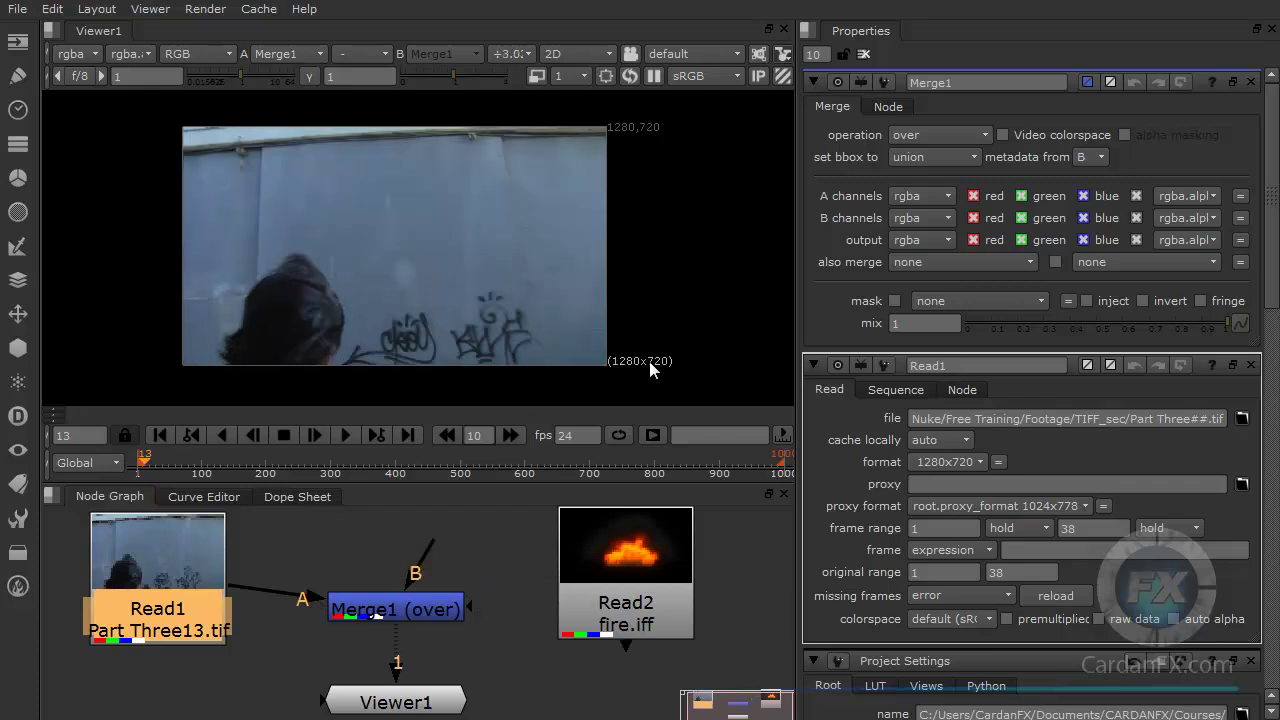
left_click_drag(185, 545, 174, 567)
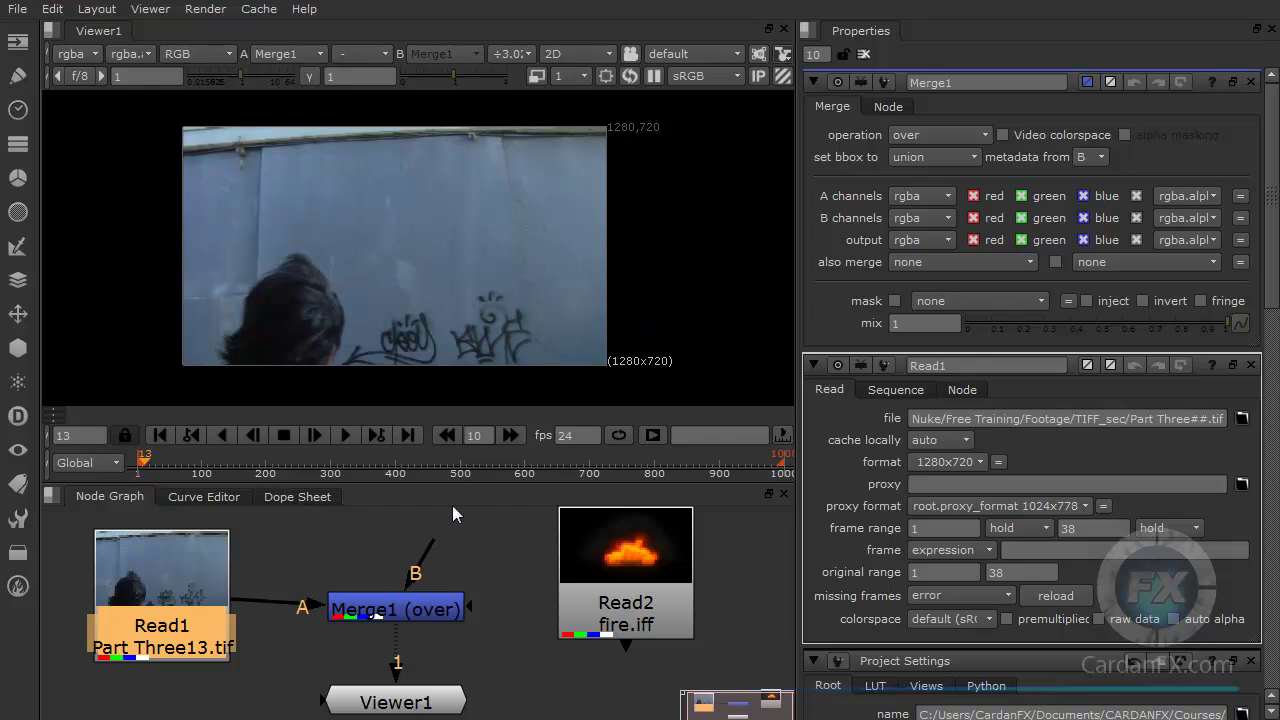
Step: Move Viewer1's connection from the Merge node to the fire.iff Read node to inspect the fire image's format
left_click_drag(473, 549, 590, 588)
left_click_drag(396, 686, 378, 672)
left_click_drag(610, 644, 593, 690)
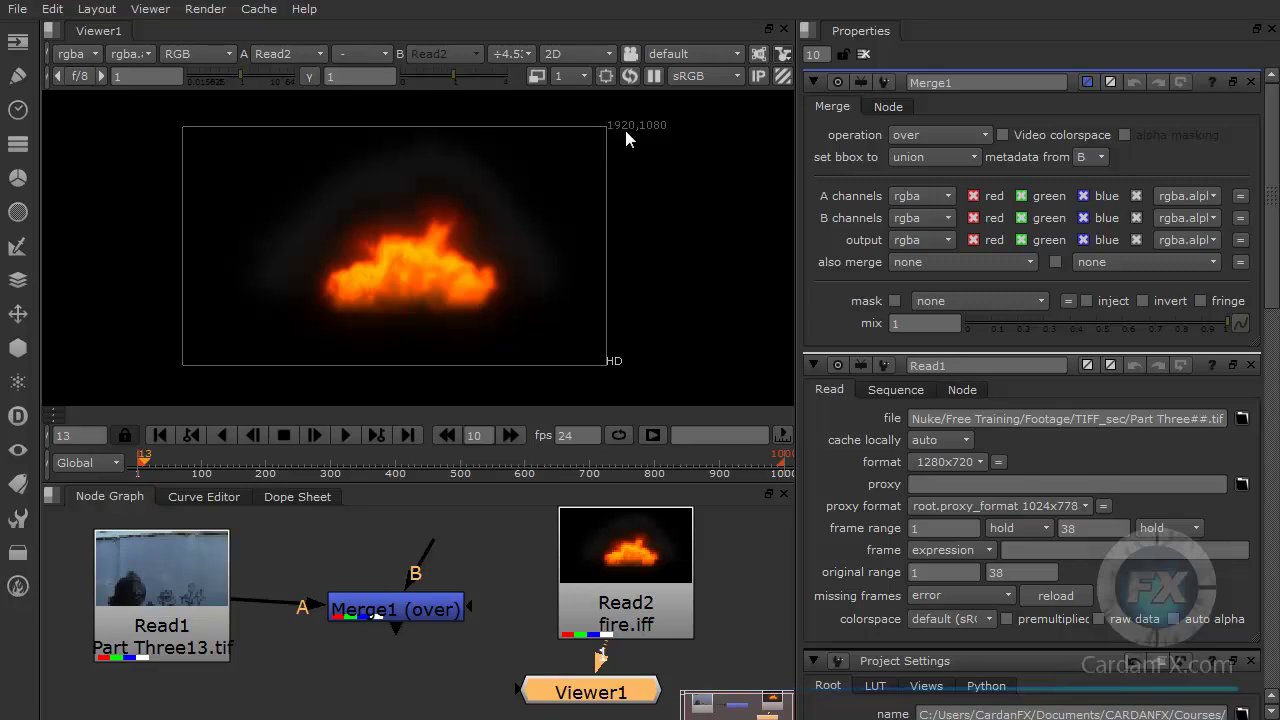
mouse_move(640, 583)
left_mouse_down()
mouse_move(619, 556)
mouse_move(621, 569)
left_mouse_up()
Step: Reconnect Viewer1 to the Merge node's output and place it below the Merge node
left_click_drag(557, 677, 400, 620)
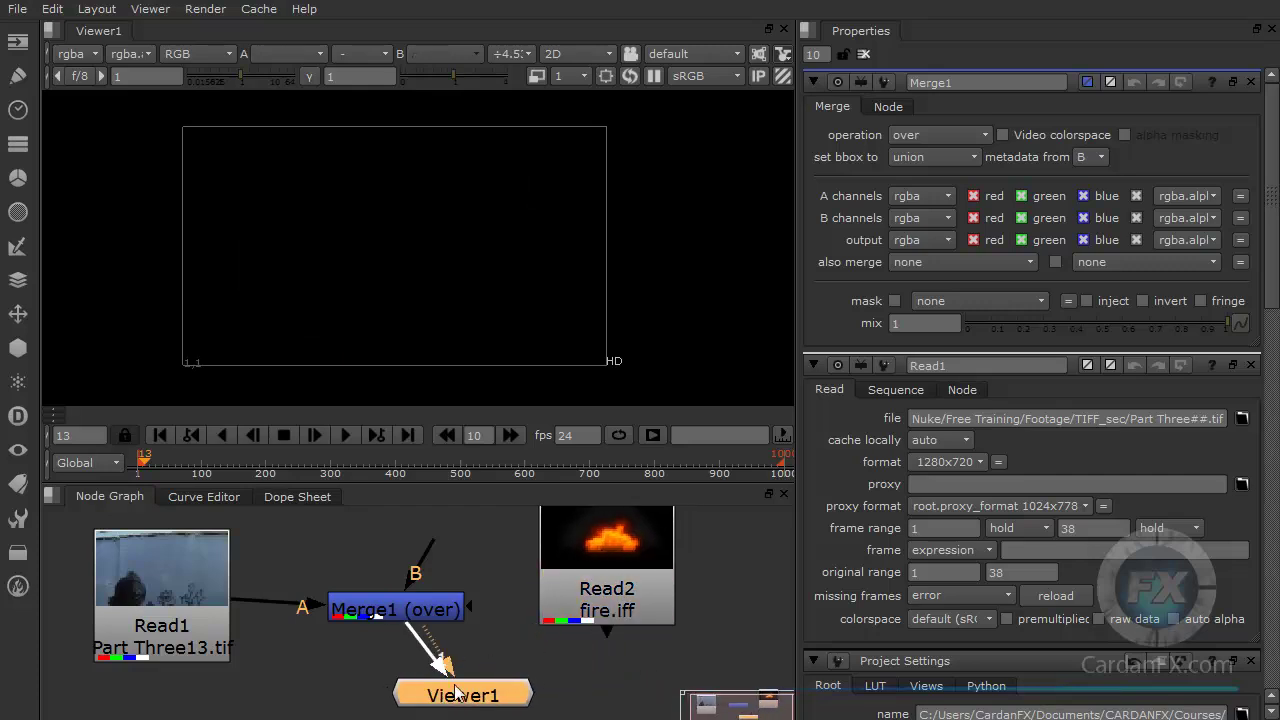
left_click_drag(455, 692, 399, 692)
left_click_drag(408, 616, 437, 621)
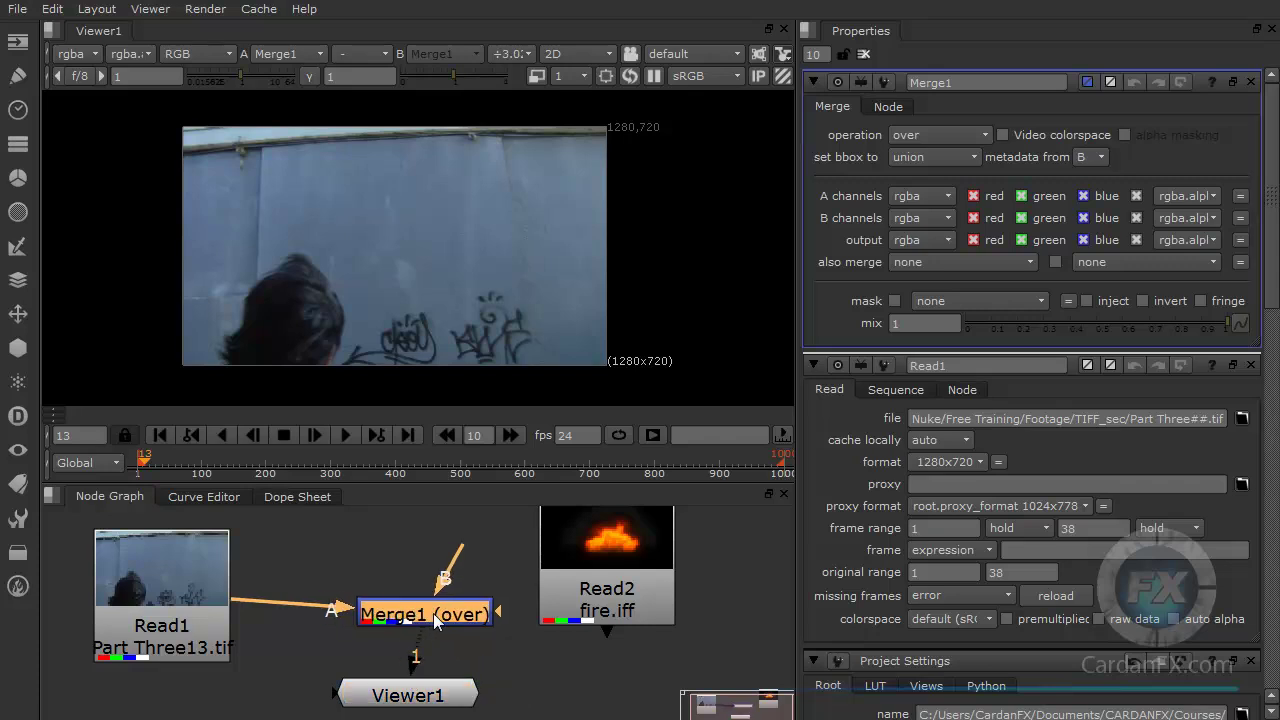
Step: Connect the Merge node's B input to the fire.iff Read node and arrange both Read nodes on either side of it
left_click_drag(462, 548, 690, 600)
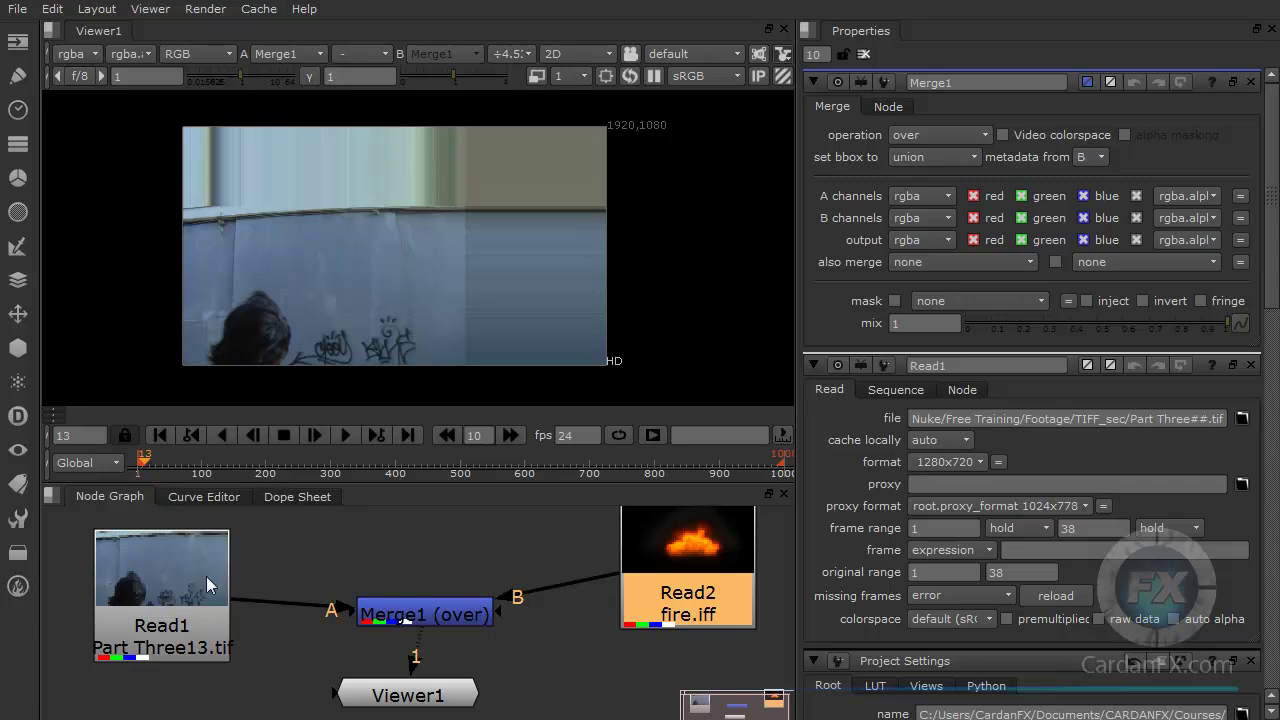
left_click_drag(154, 574, 168, 590)
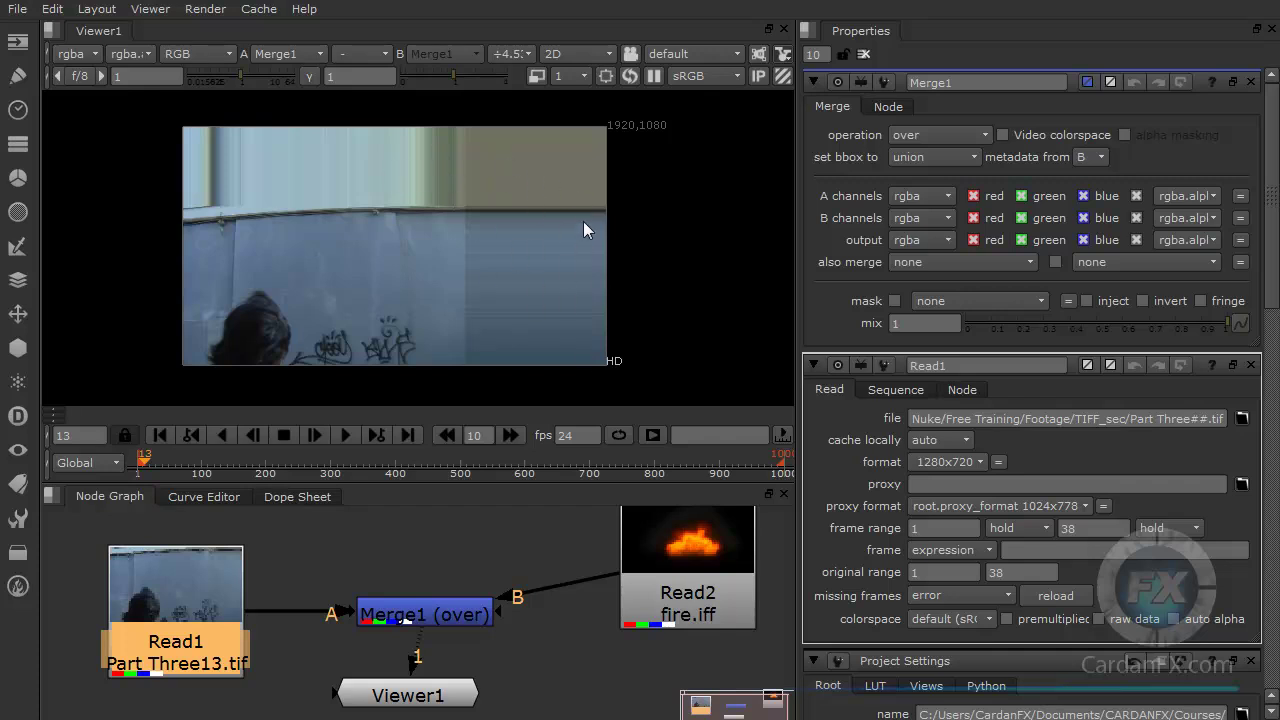
left_click_drag(172, 620, 167, 580)
left_click_drag(420, 614, 403, 611)
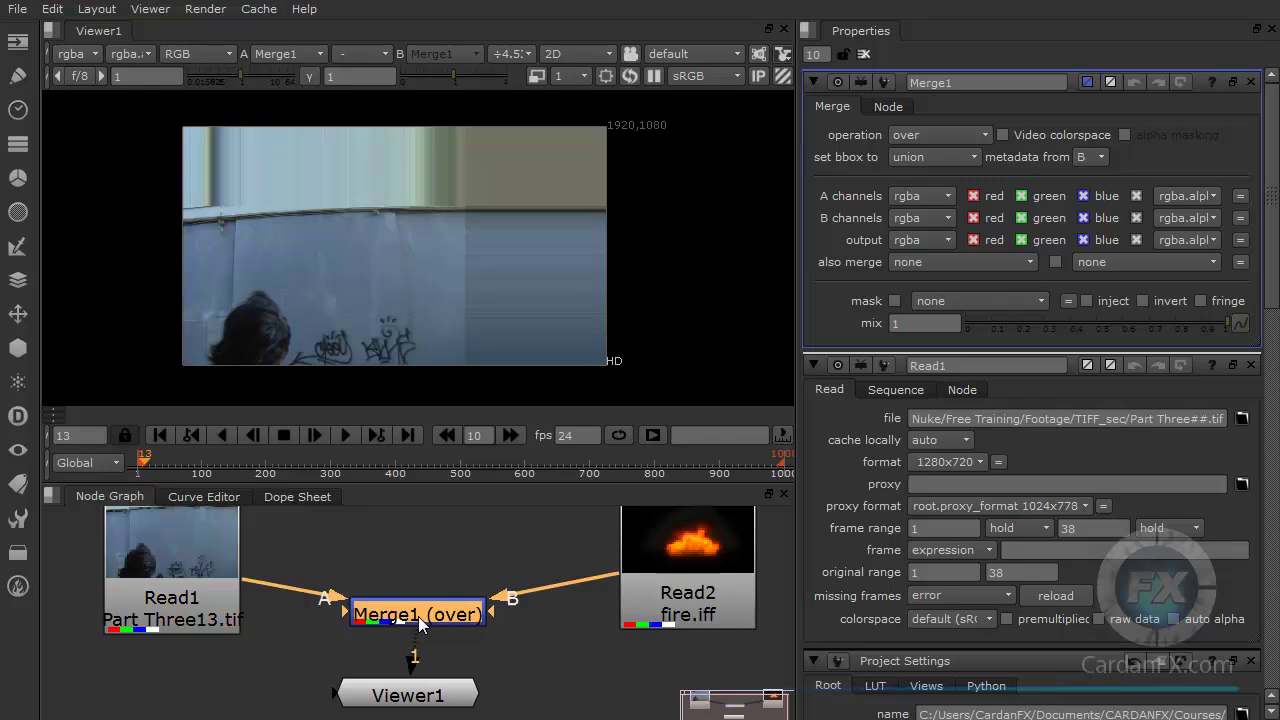
left_click_drag(660, 578, 634, 579)
left_click_drag(157, 570, 175, 562)
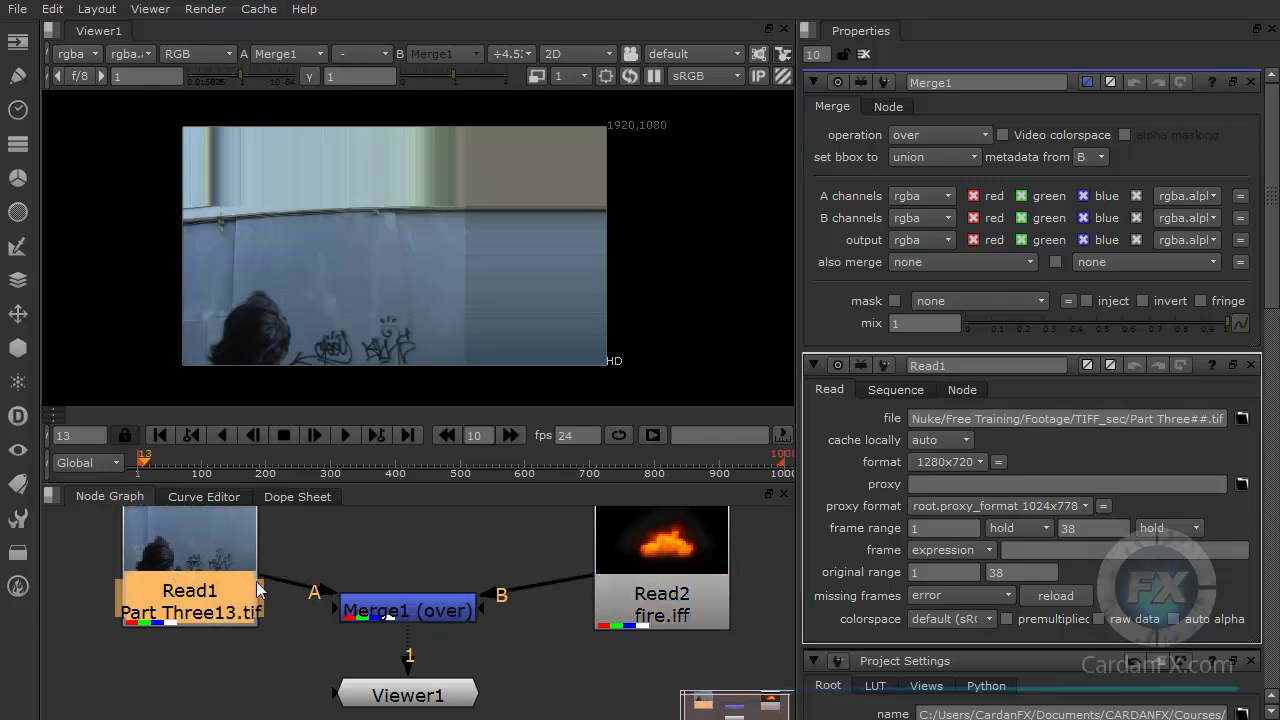
Step: Disconnect the Merge node's A and B inputs and swap the positions of the two Read nodes around it
left_click_drag(324, 582, 368, 542)
left_click_drag(493, 600, 560, 600)
left_click_drag(642, 570, 140, 600)
left_click_drag(281, 580, 714, 590)
left_click_drag(219, 622, 361, 612)
Step: Connect the Merge node's A input to the fire.iff Read node and its B input to the Part Three Read node
left_click_drag(460, 565, 301, 574)
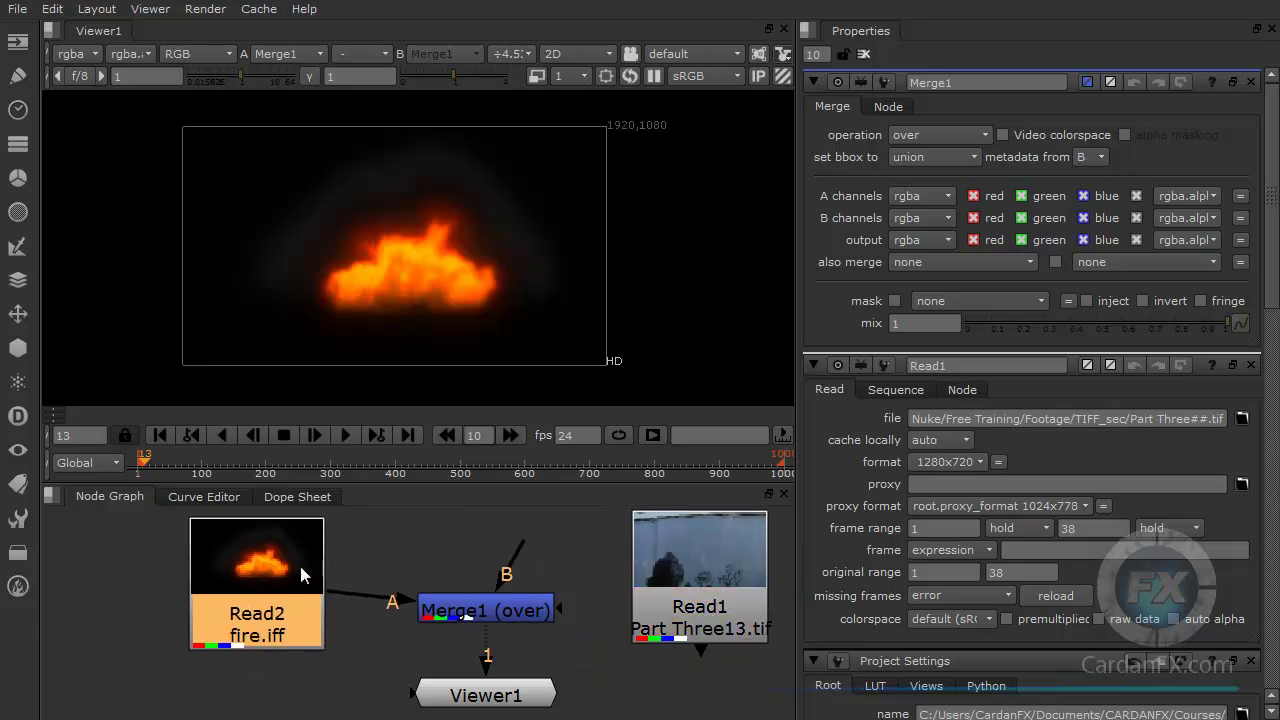
left_click_drag(520, 552, 650, 595)
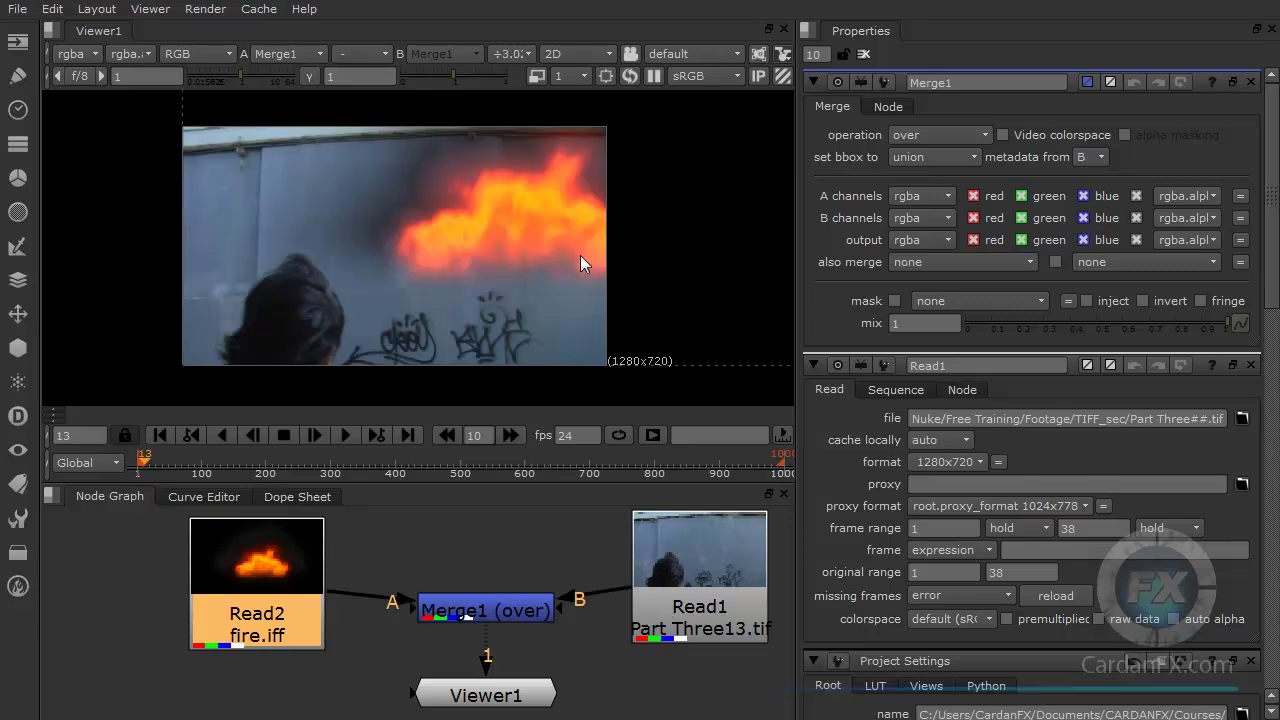
middle_click_drag(652, 229, 547, 256)
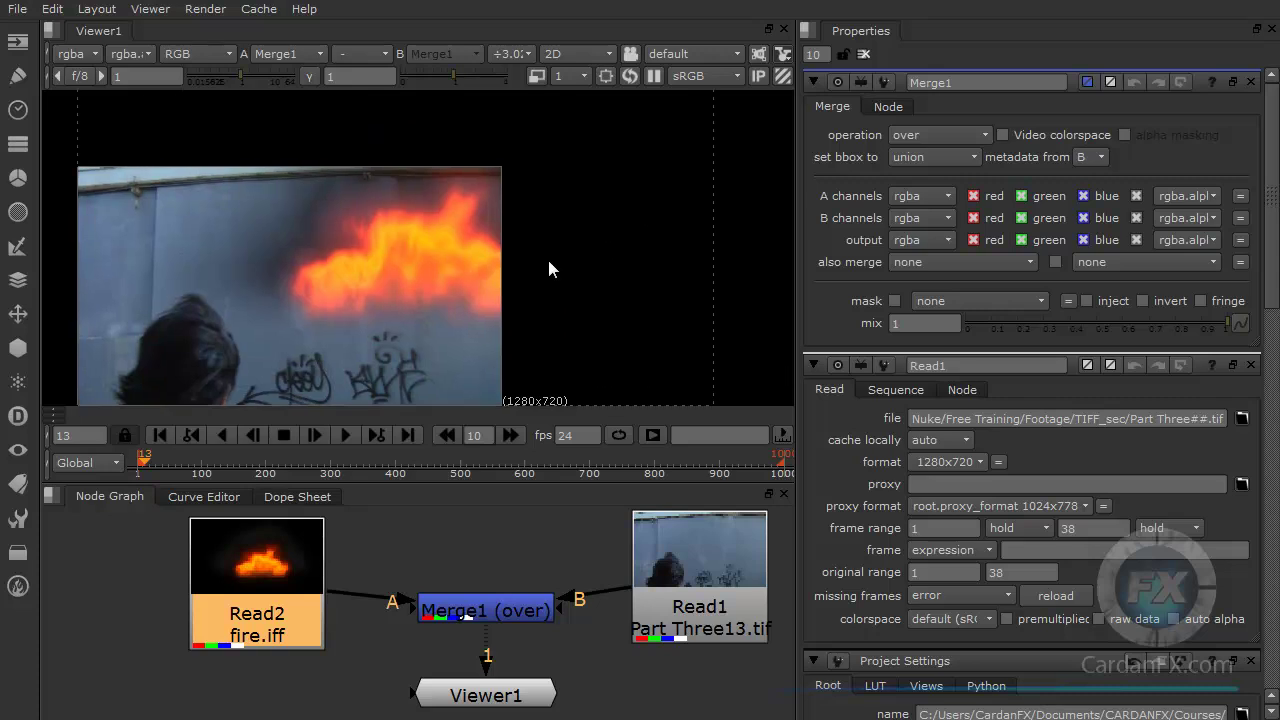
scroll(547, 256, "down", 3)
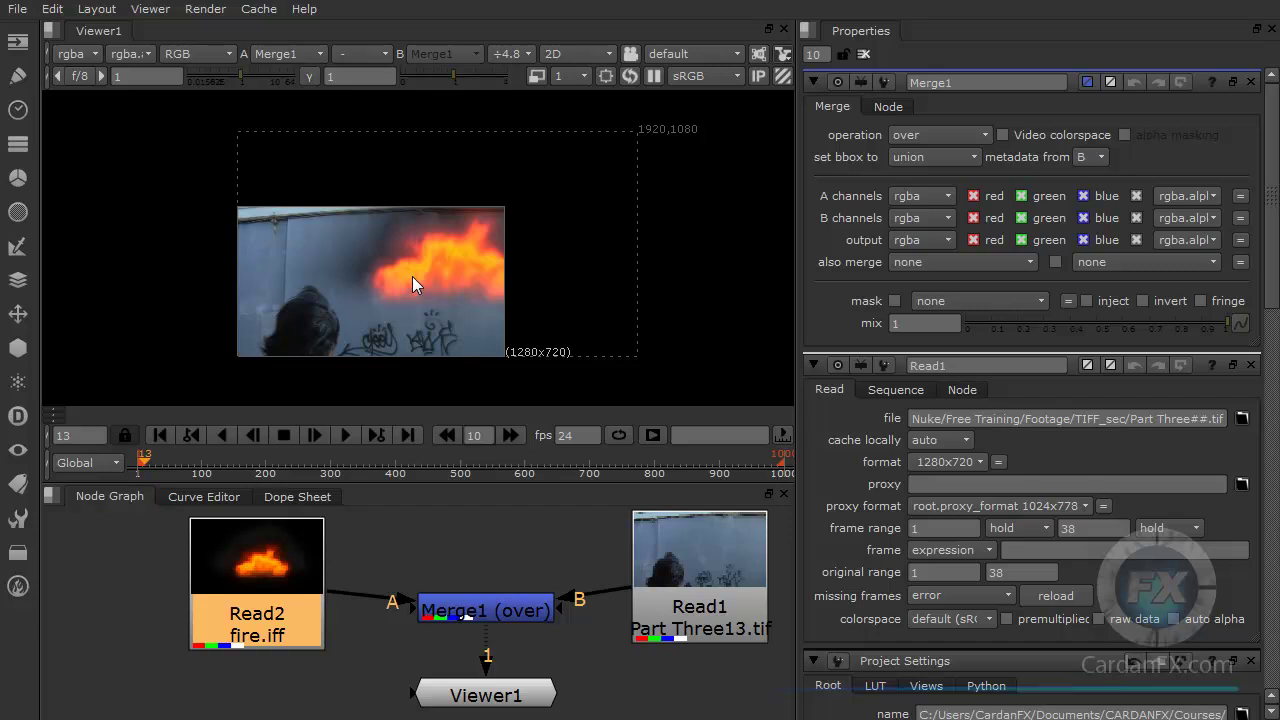
scroll(401, 276, "up", 2)
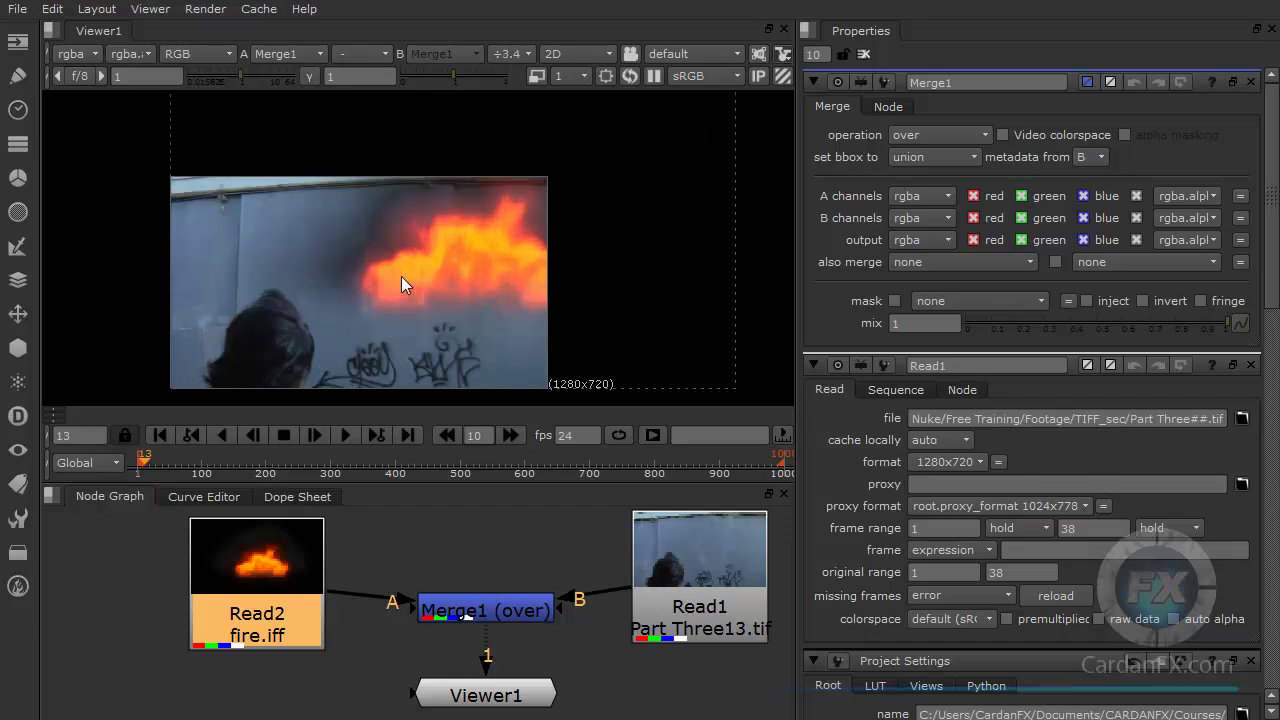
scroll(424, 290, "down", 1)
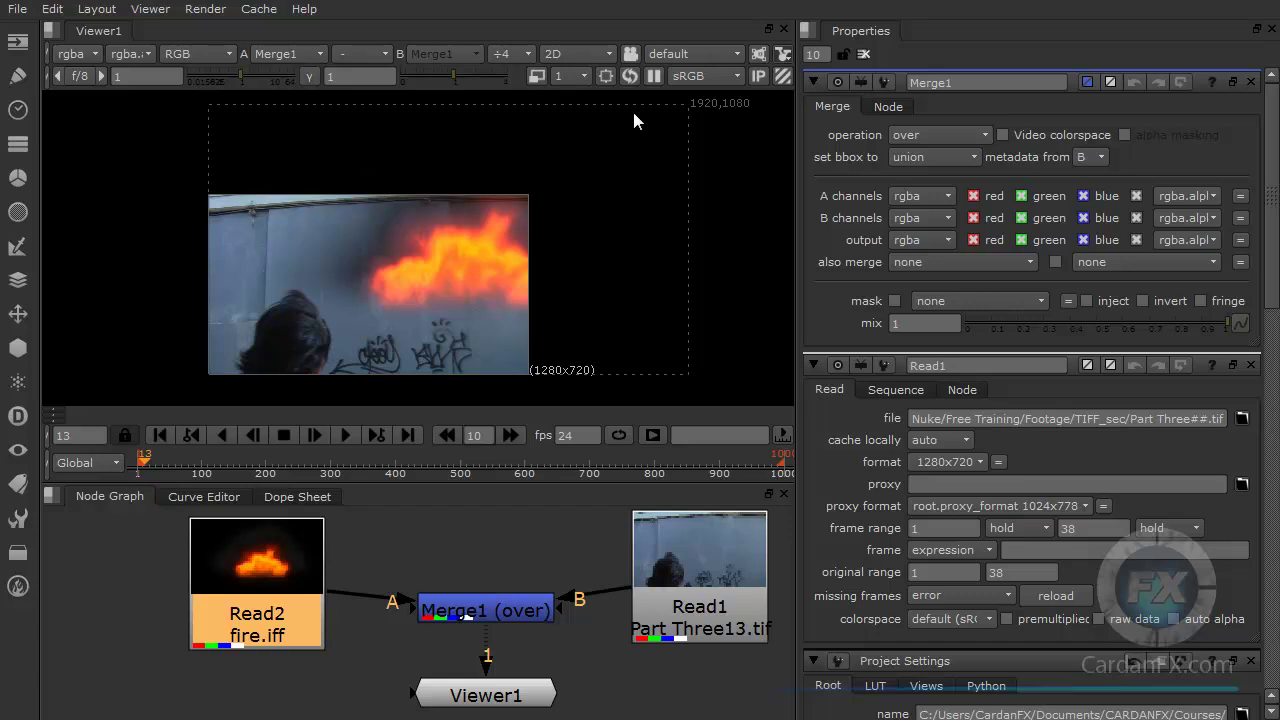
Step: Insert a Reformat node between the fire.iff Read node and the Merge node, placing it below the Read node
left_click_drag(304, 568, 200, 592)
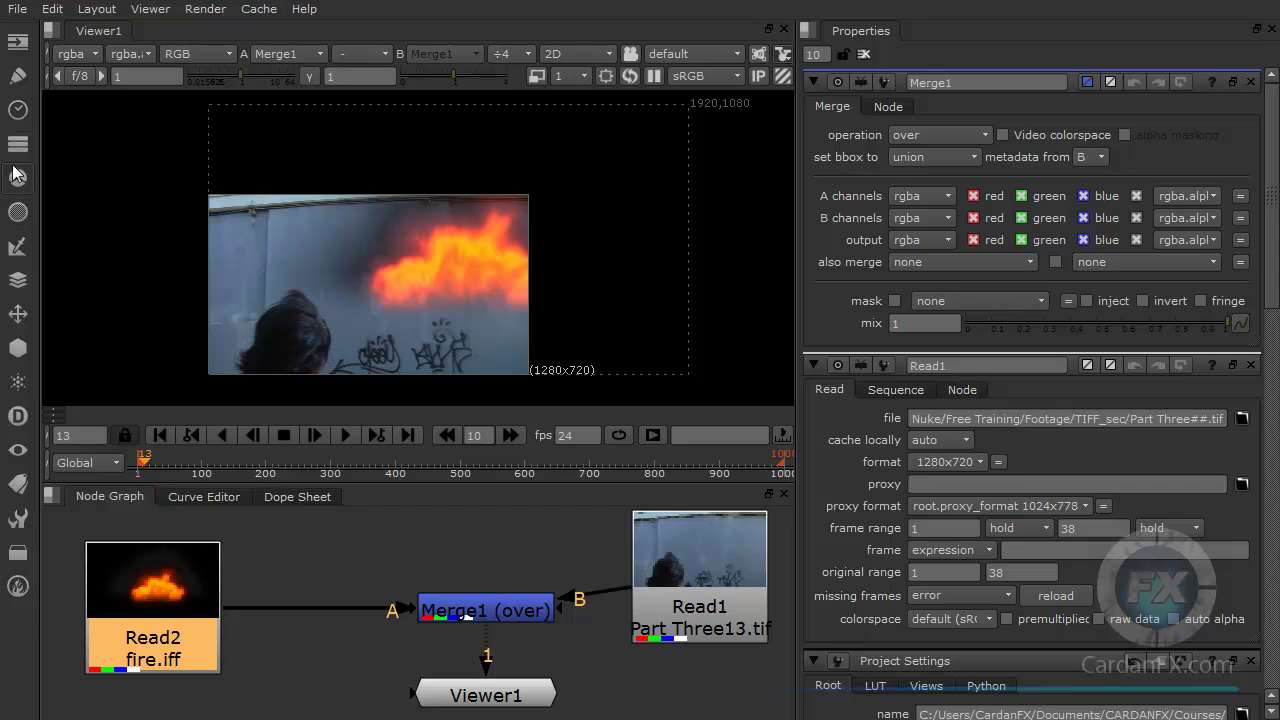
left_click(18, 316)
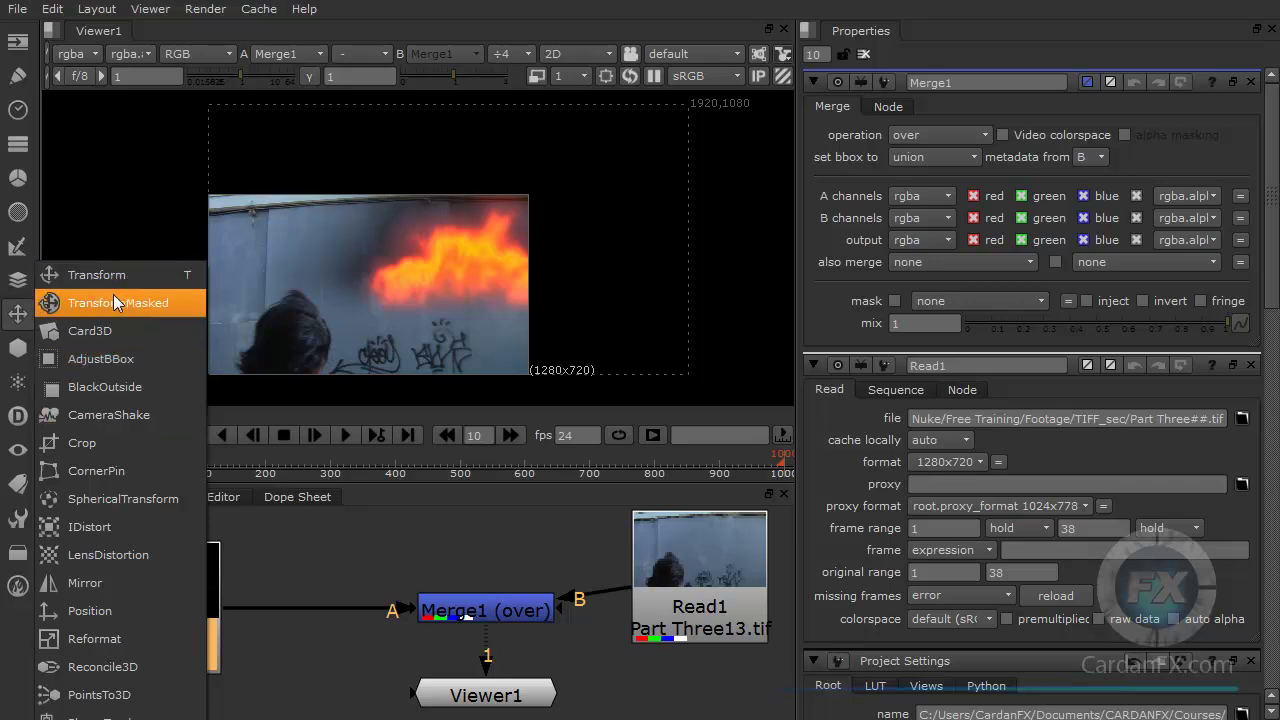
left_click(100, 641)
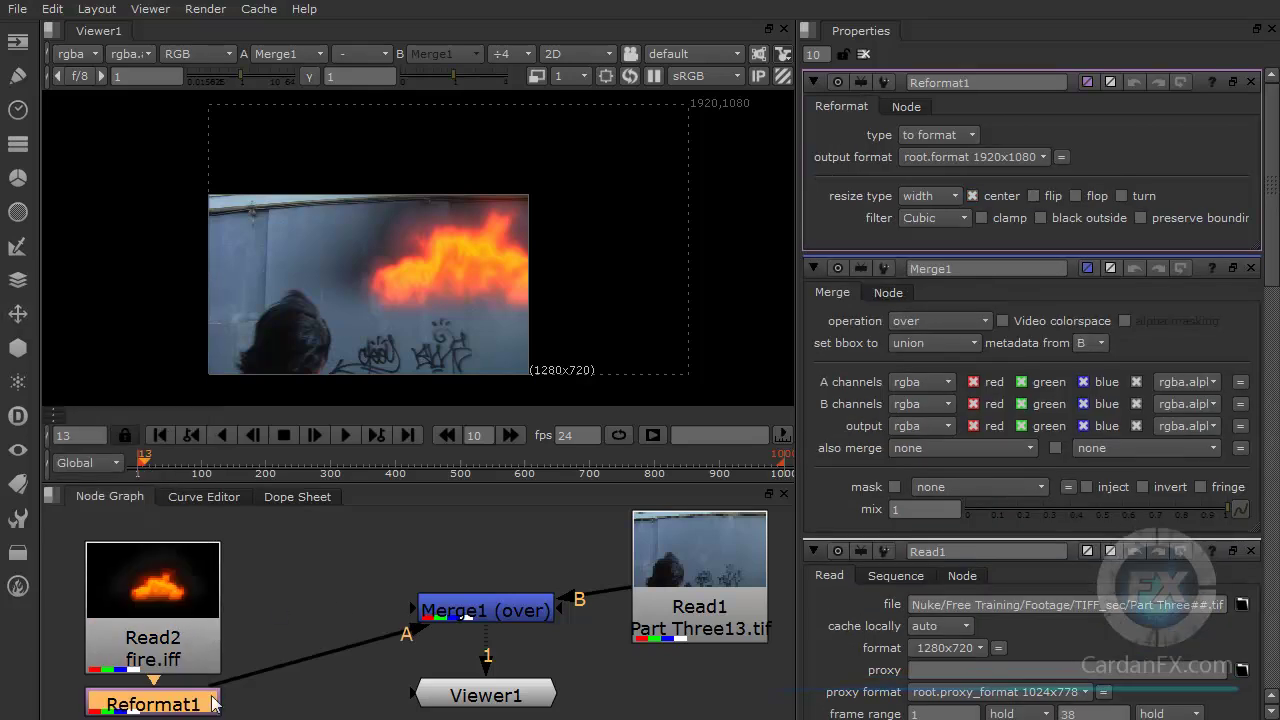
left_click_drag(188, 597, 186, 565)
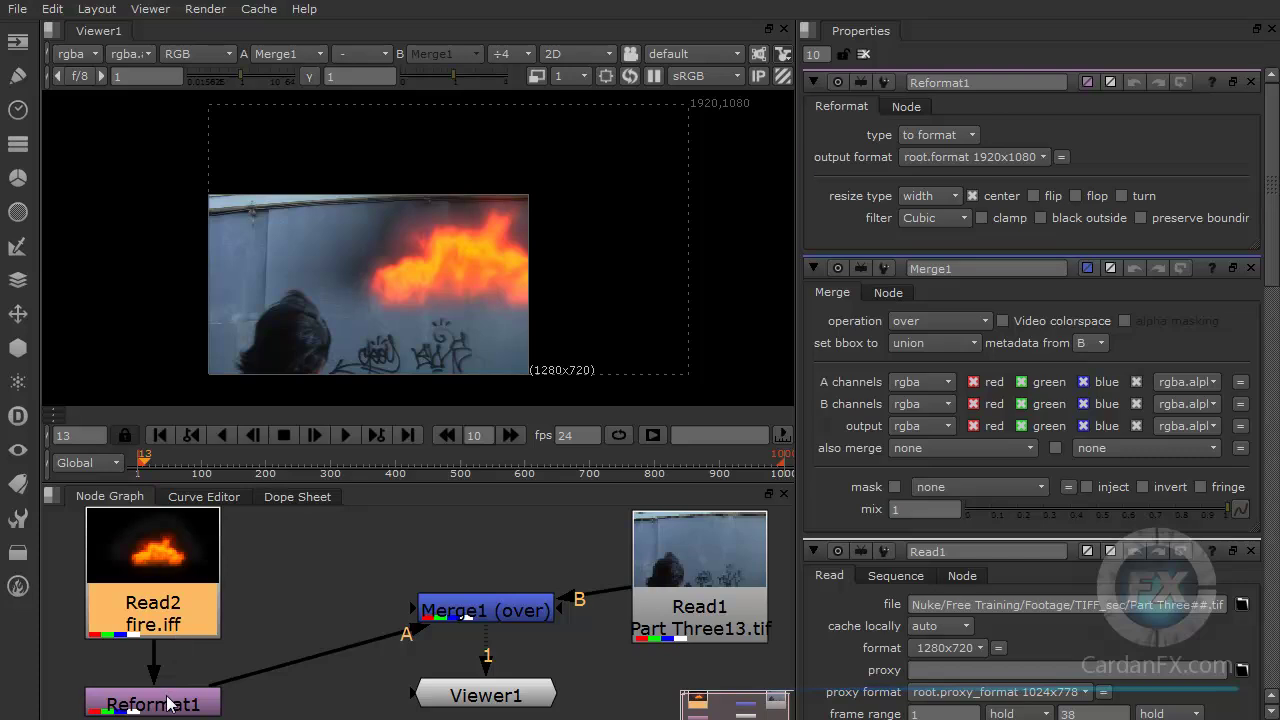
left_click_drag(172, 703, 172, 681)
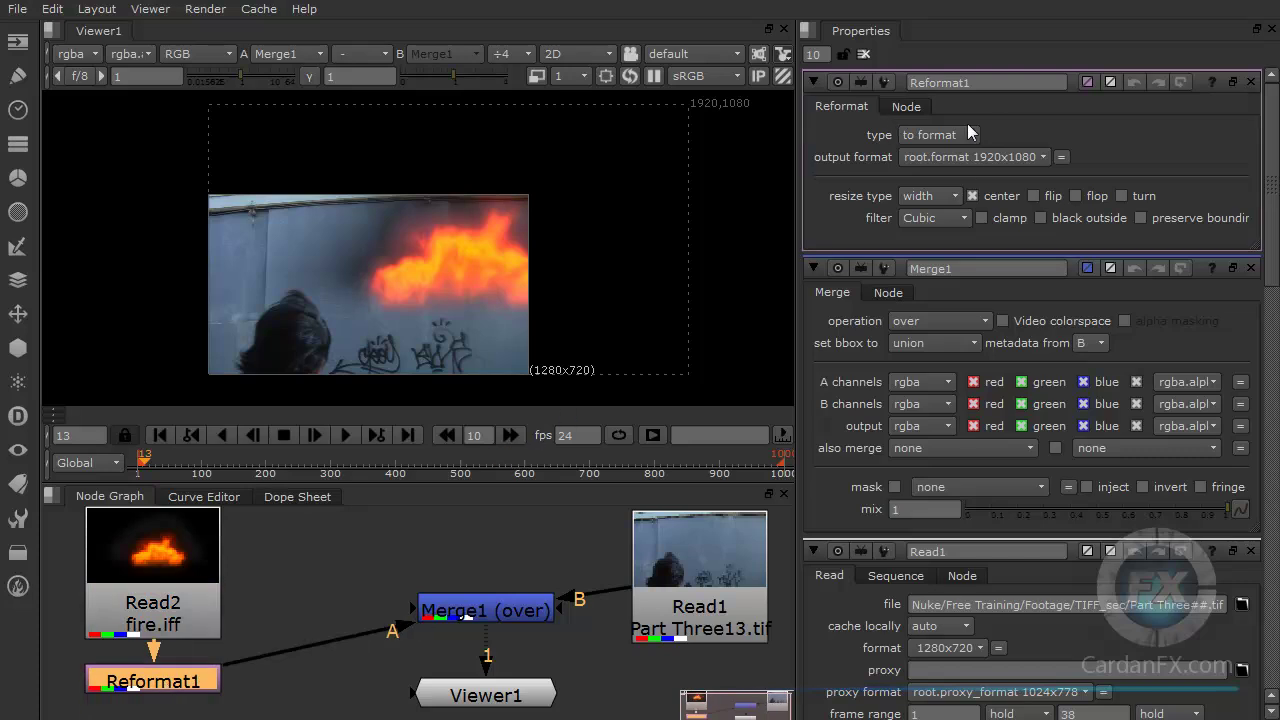
Step: Set the Reformat node's output format to HD 1920x1080
left_click(1043, 156)
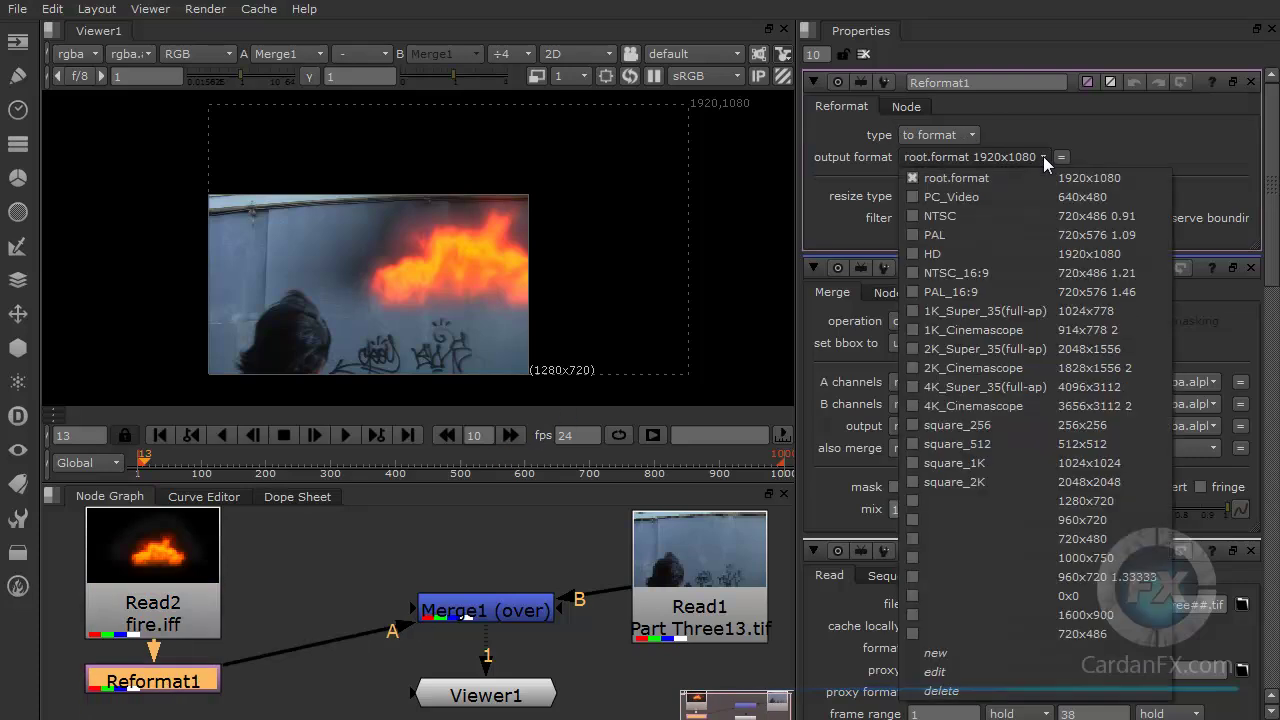
left_click(929, 251)
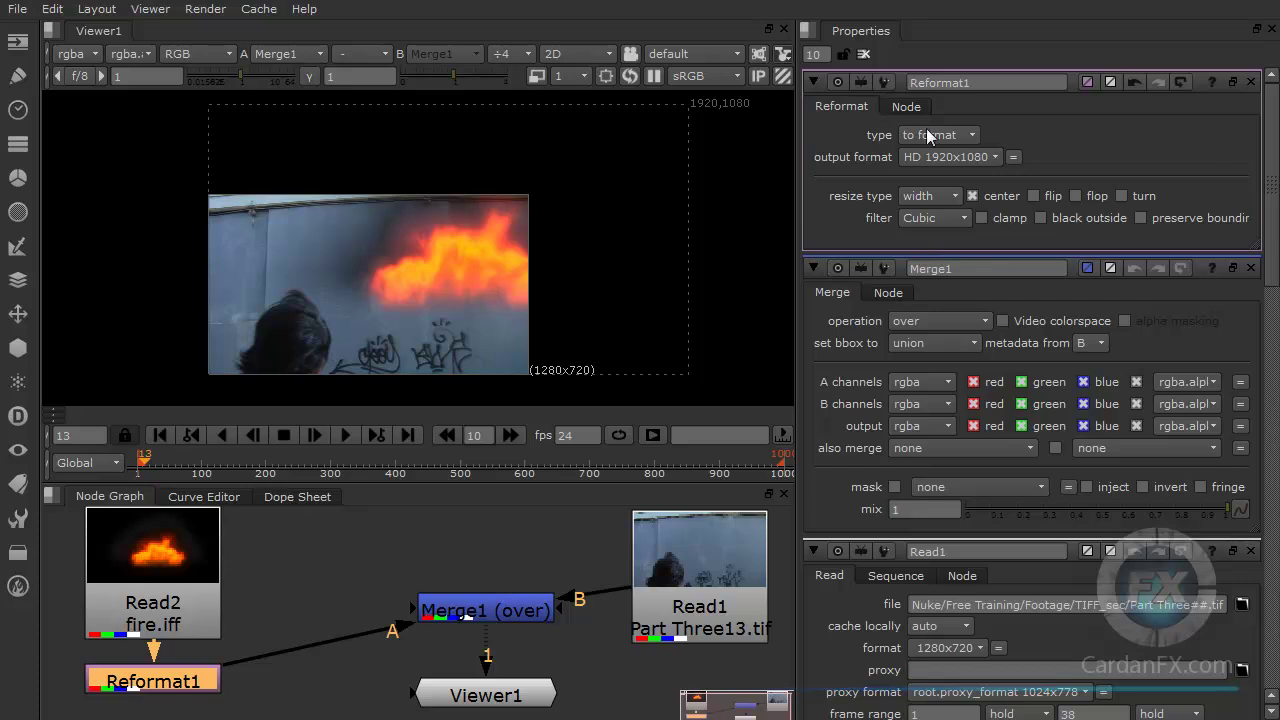
left_click(157, 602)
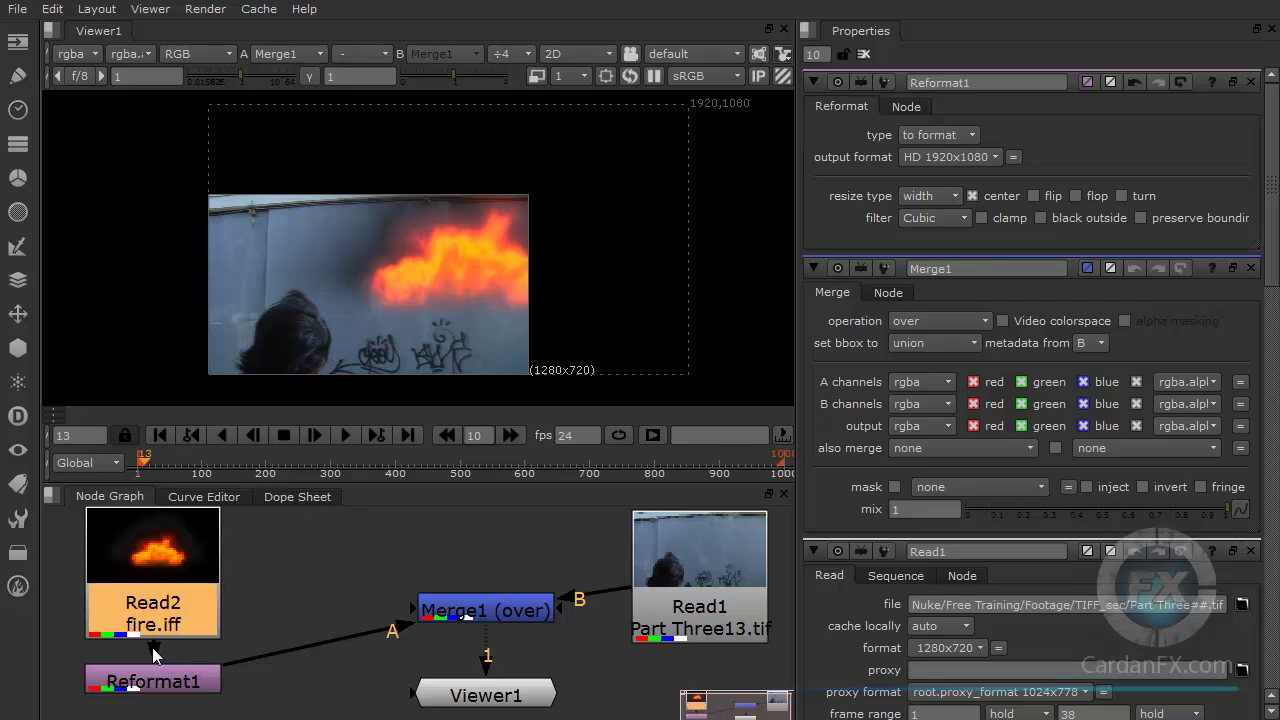
left_click(152, 688)
Step: Tidy the node layout by repositioning the Merge, Reformat and both Read nodes
left_click_drag(476, 612, 490, 625)
left_click_drag(164, 598, 162, 589)
left_click_drag(168, 689, 166, 667)
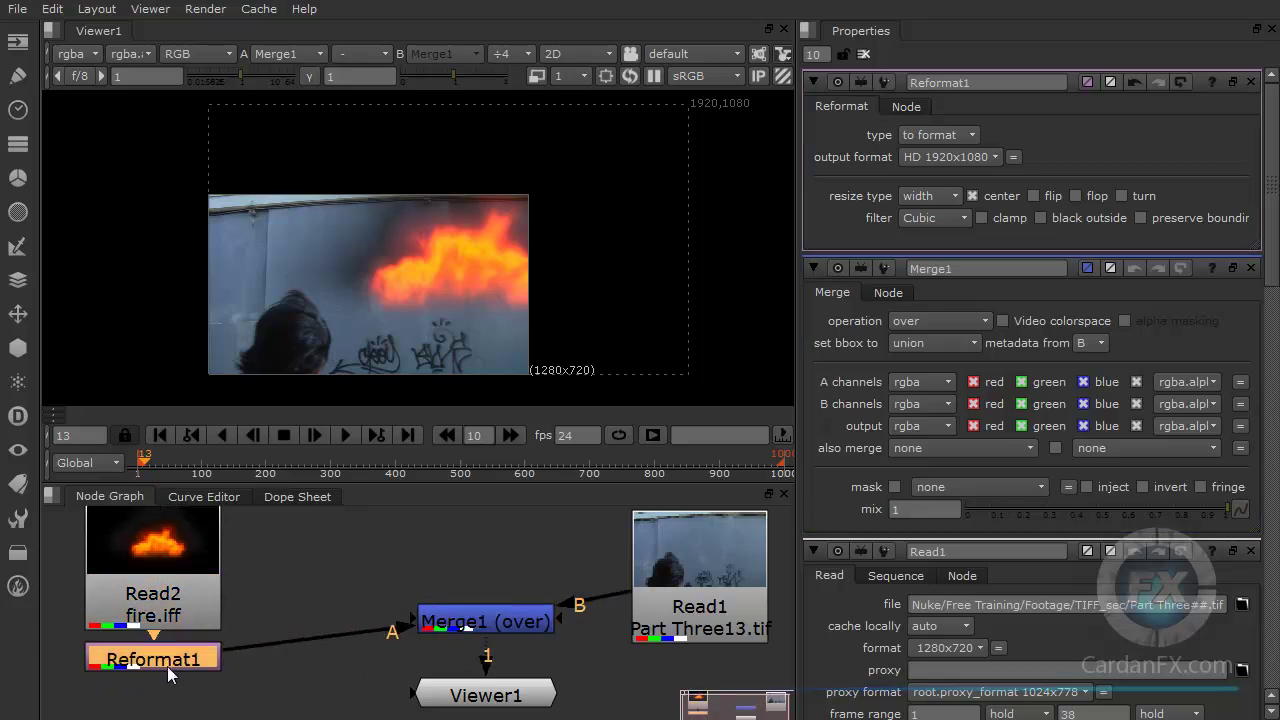
left_click_drag(688, 603, 703, 603)
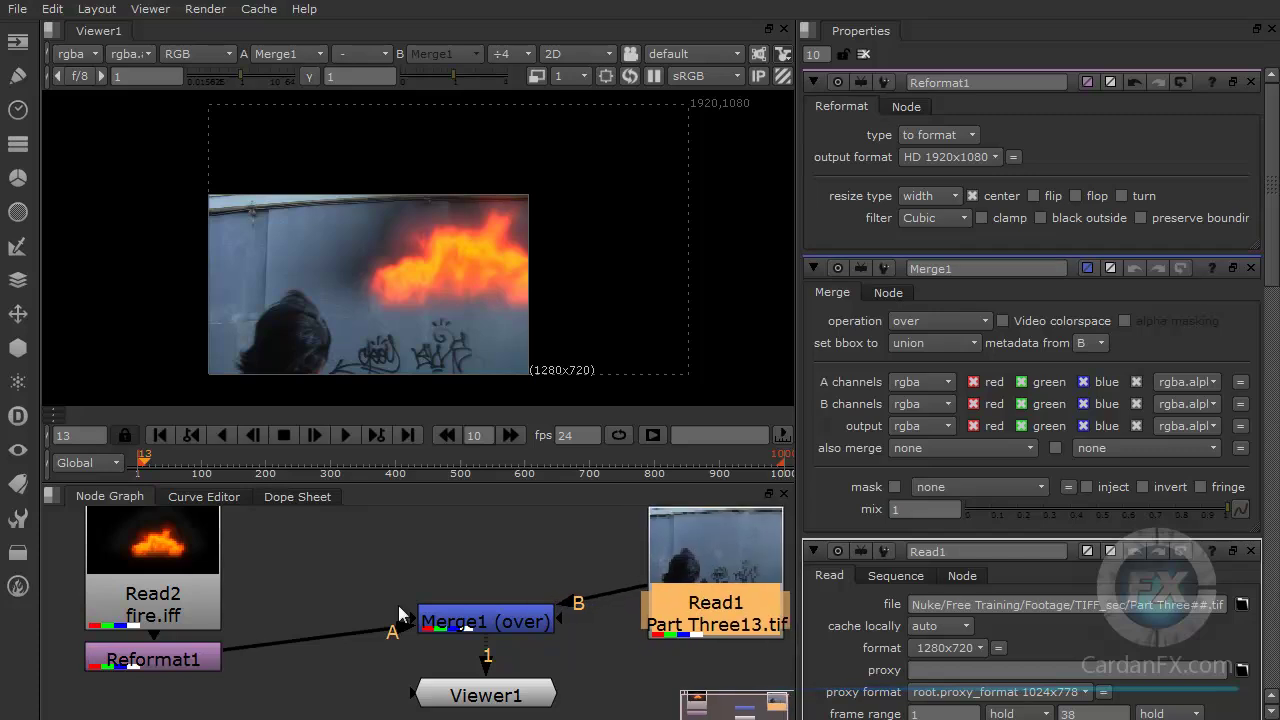
Step: Move the Reformat node closer to the Merge node and disconnect its input from the fire.iff Read node
left_click_drag(156, 662, 222, 680)
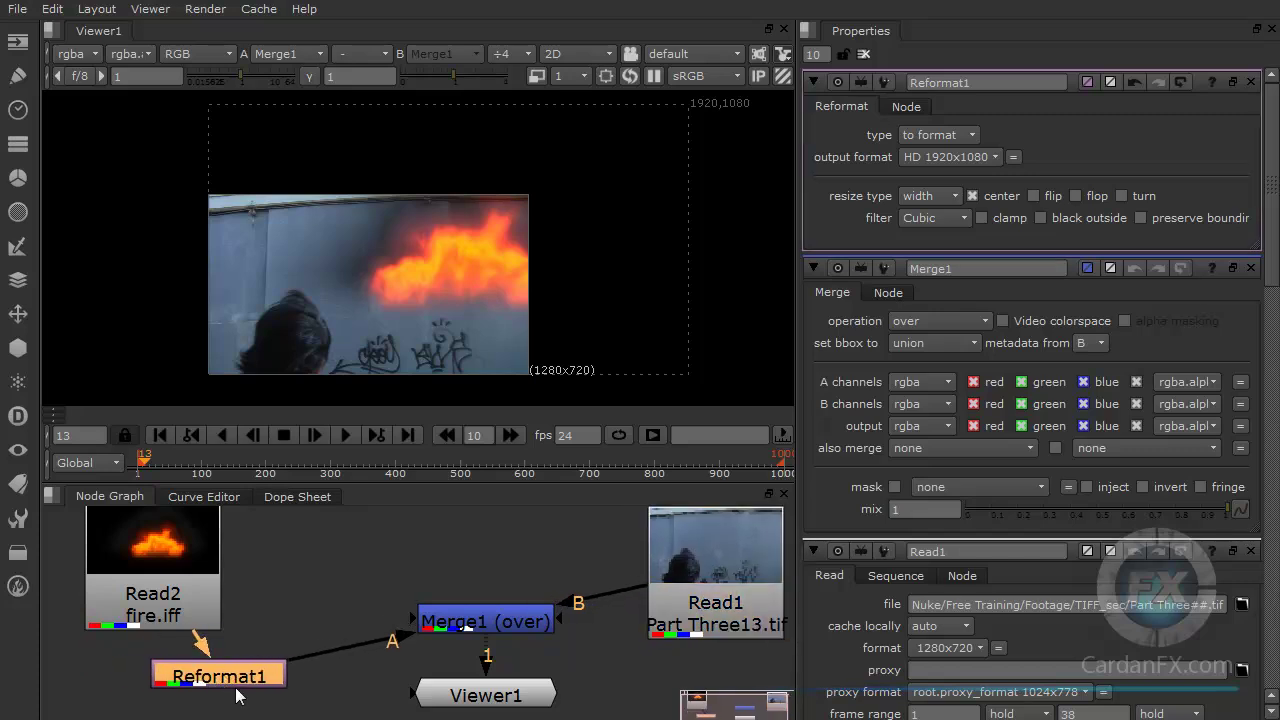
left_click_drag(375, 646, 410, 628)
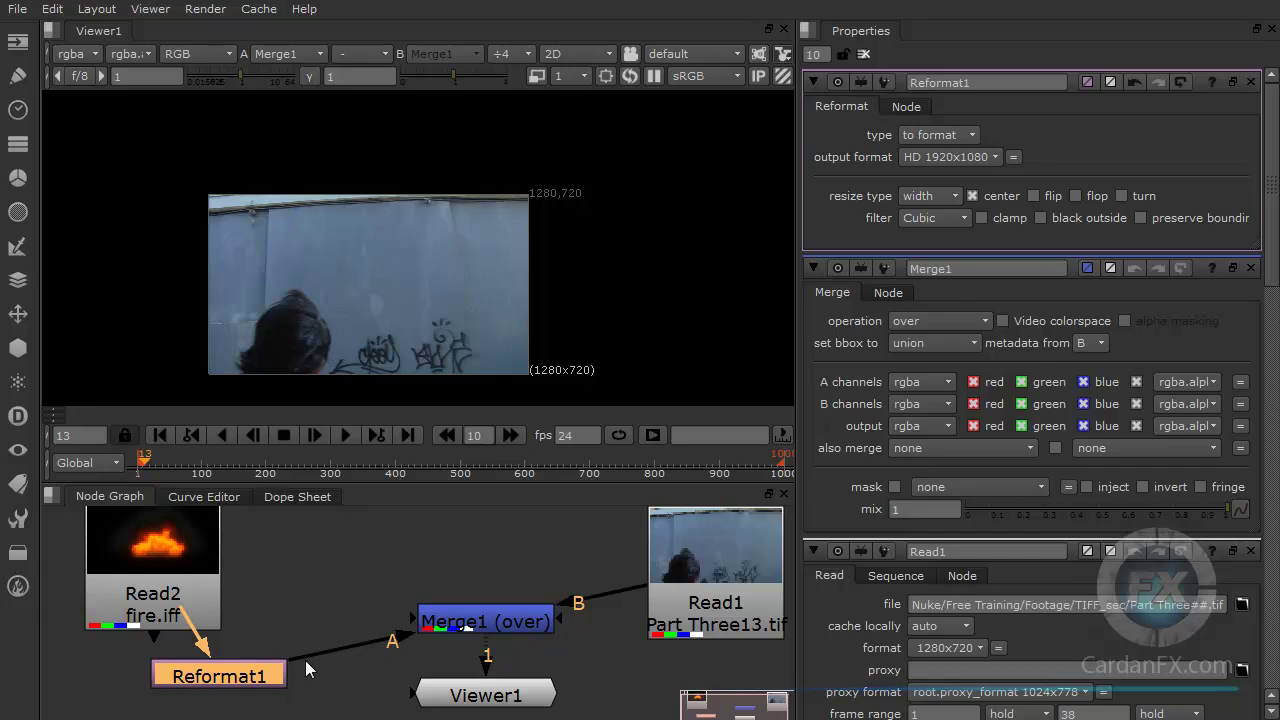
Step: Detach the Reformat node from the Merge node and connect the Merge's A input directly to the fire.iff Read node
left_click_drag(284, 668, 342, 588)
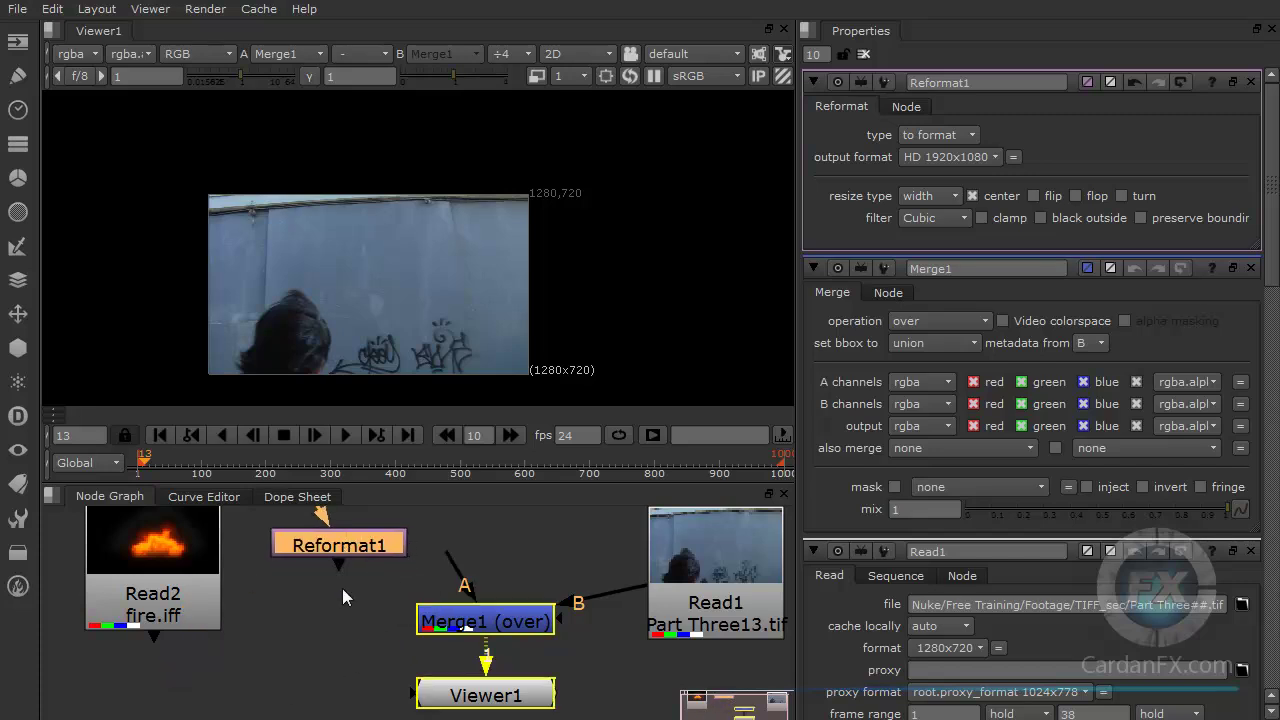
left_click_drag(324, 538, 301, 680)
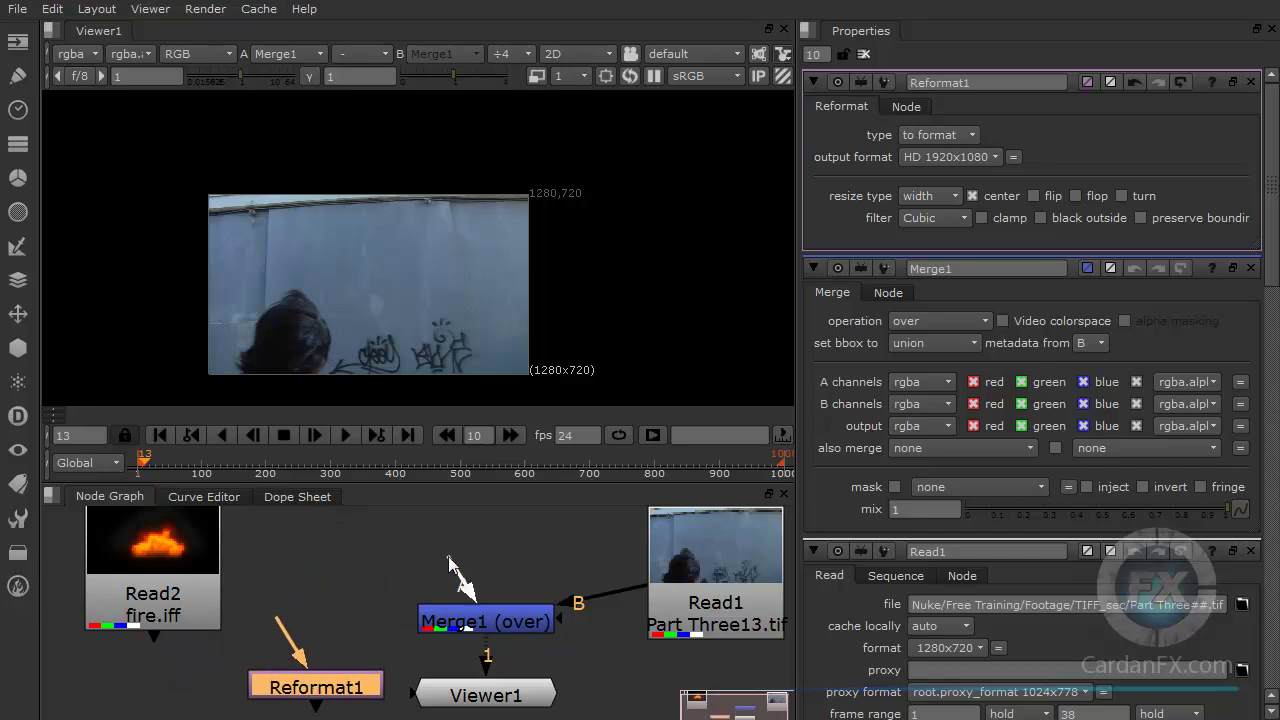
left_click_drag(450, 562, 166, 567)
left_click_drag(334, 687, 513, 565)
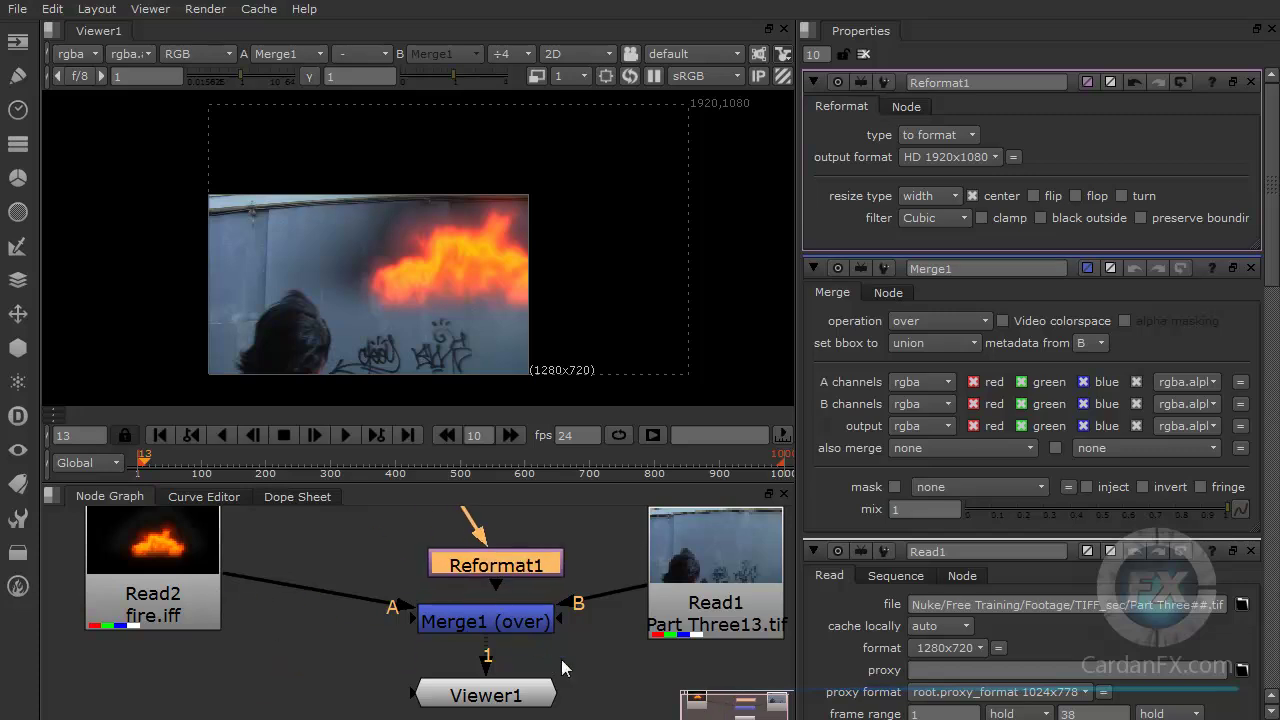
Step: Insert the Reformat node between the TIFF sequence Read node and the Merge's B input, and arrange it directly below that Read node
left_click_drag(676, 600, 719, 578)
left_click_drag(474, 569, 673, 675)
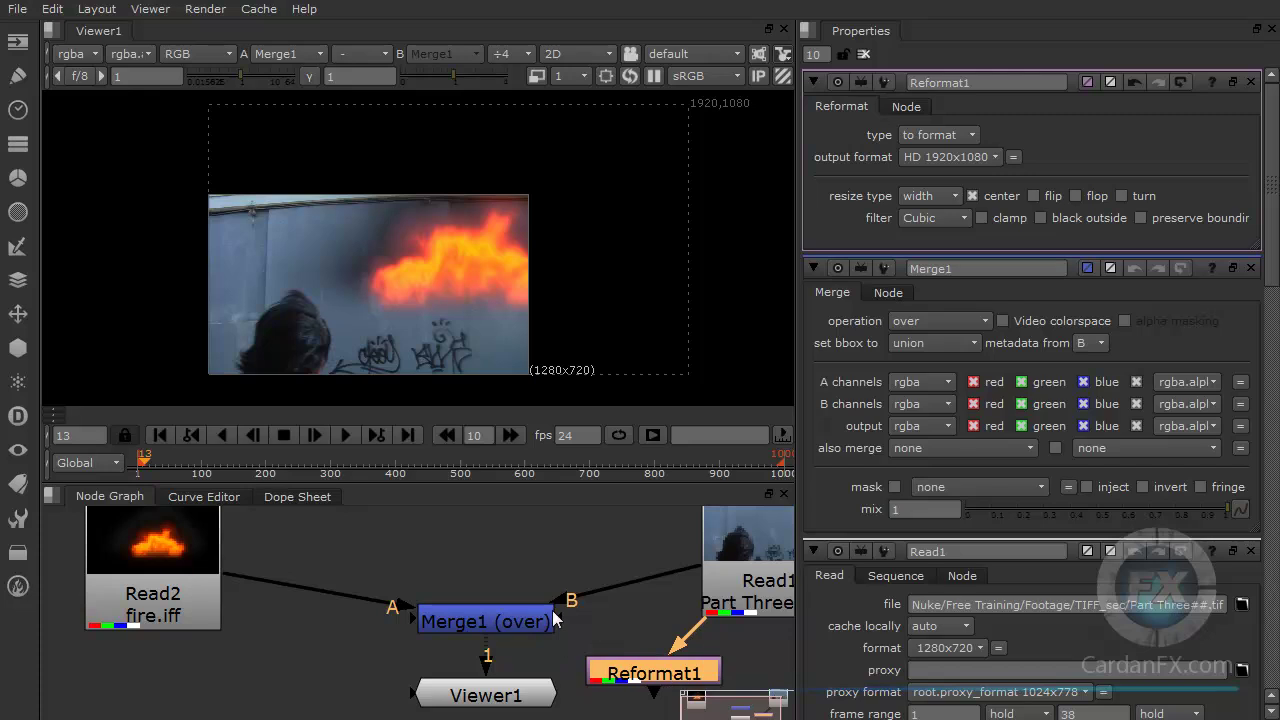
left_click_drag(555, 623, 600, 662)
left_click_drag(563, 606, 581, 583)
left_click_drag(581, 646, 602, 614)
left_click_drag(525, 556, 657, 658)
left_click_drag(743, 571, 745, 530)
left_click_drag(680, 657, 781, 621)
left_click(763, 538)
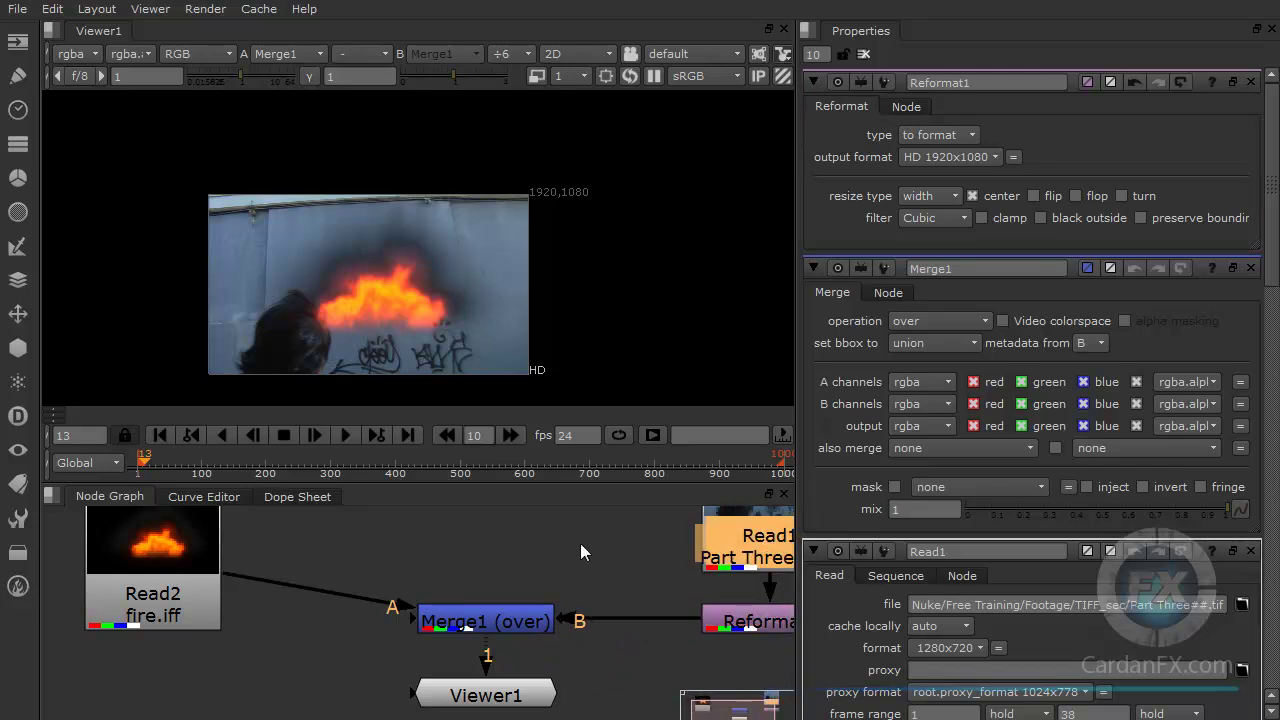
scroll(559, 545, "down", 2)
middle_click_drag(549, 519, 449, 547)
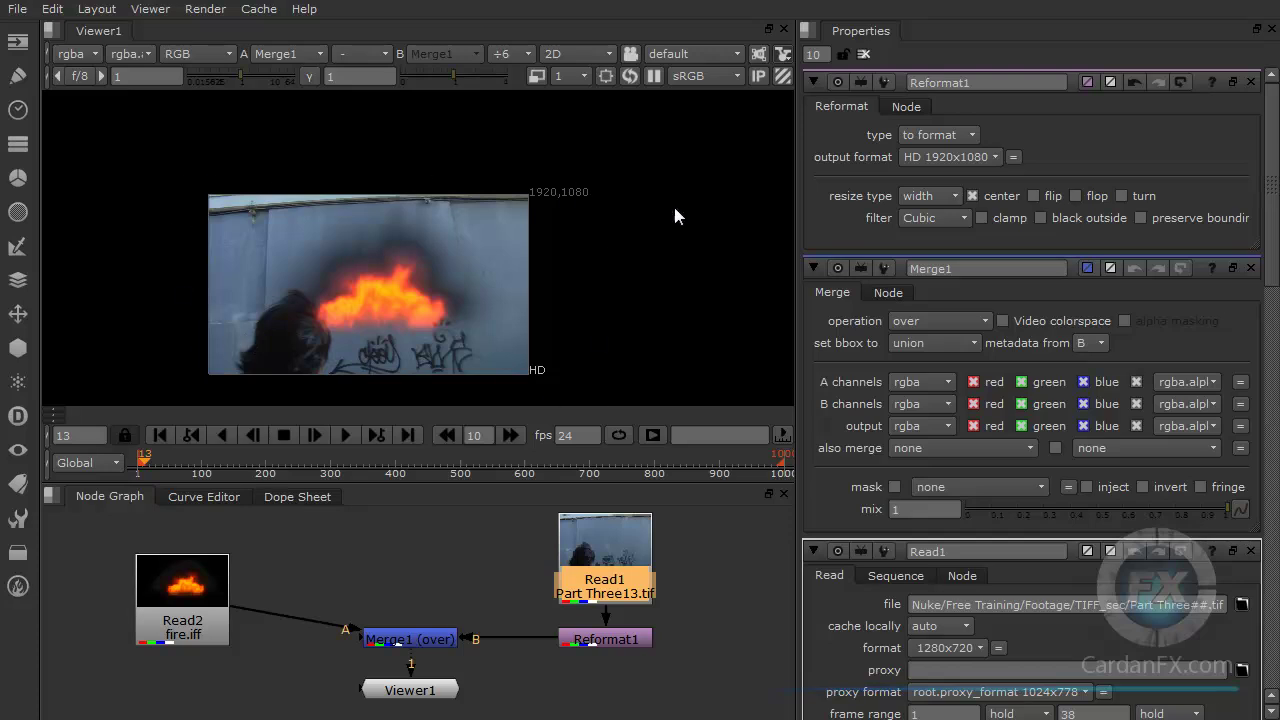
left_click(611, 639)
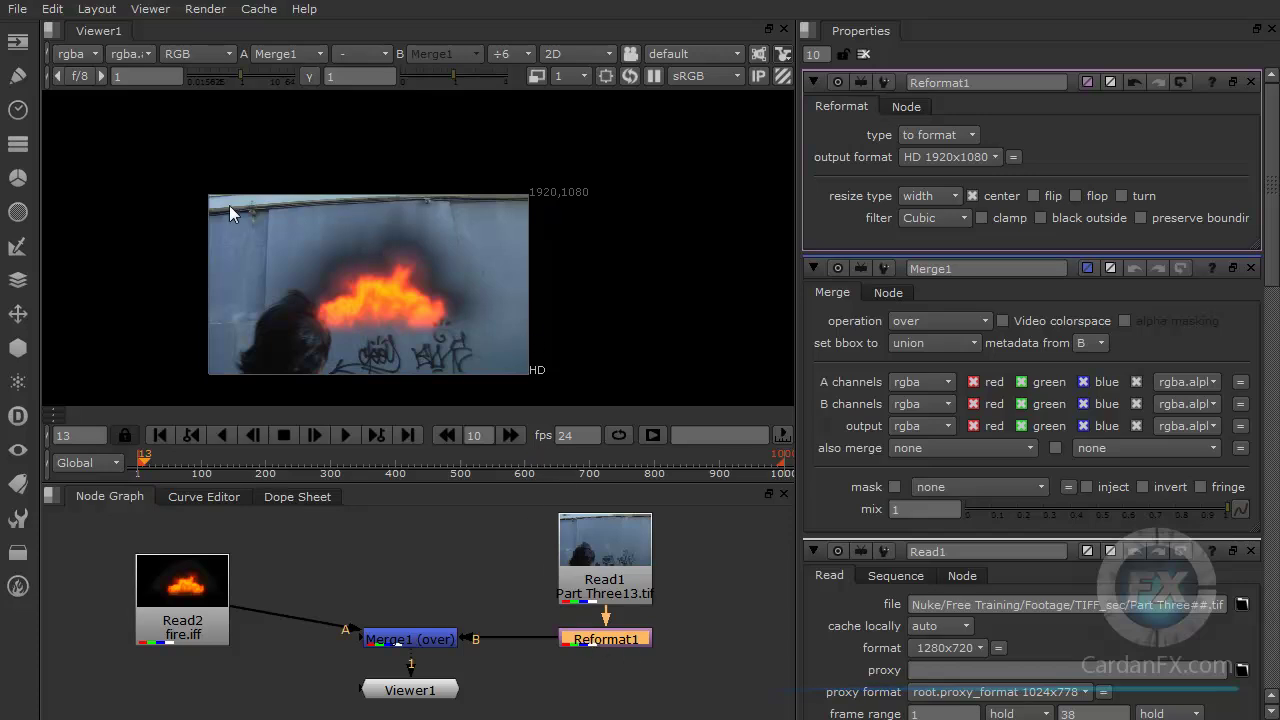
left_click_drag(179, 609, 245, 573)
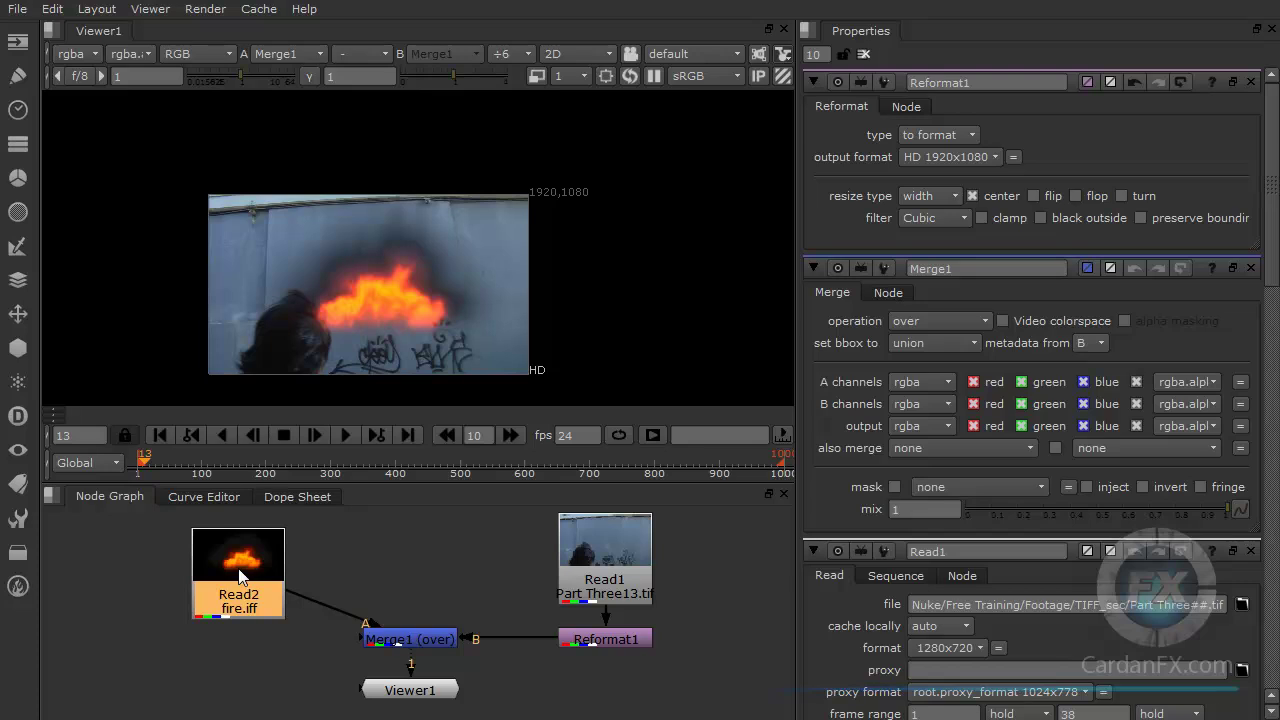
left_click_drag(234, 572, 203, 585)
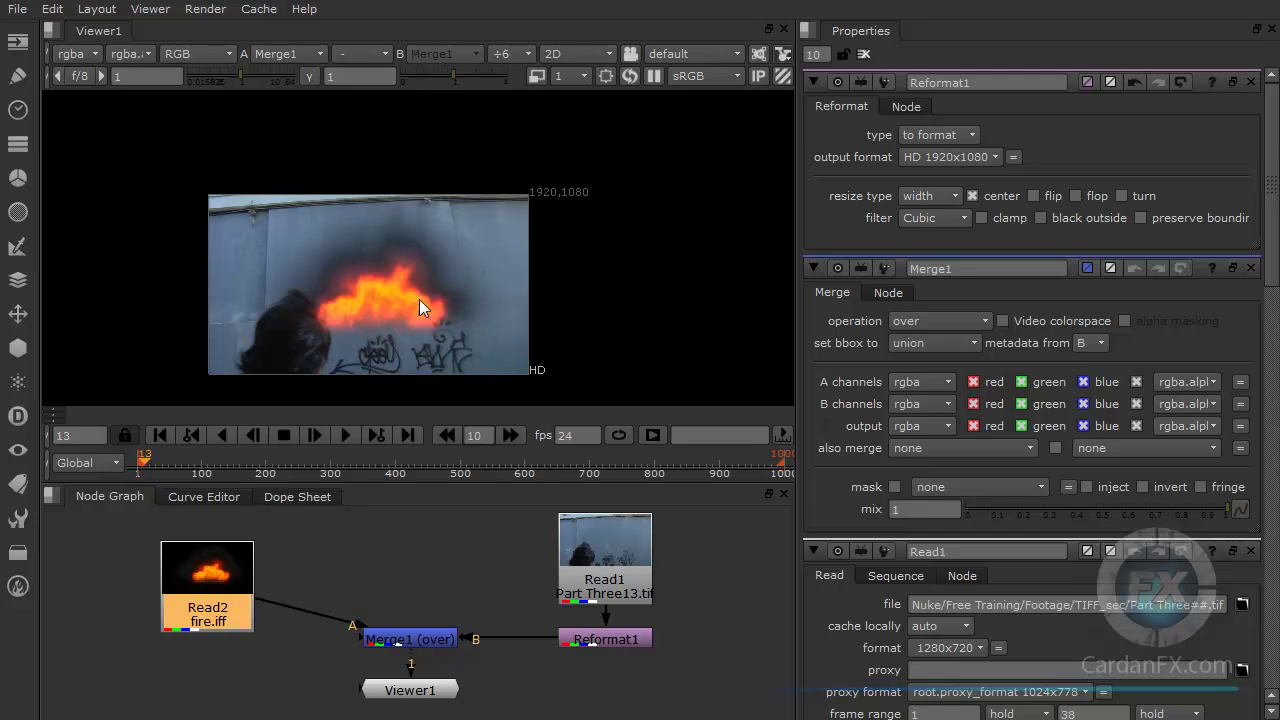
left_click(418, 645)
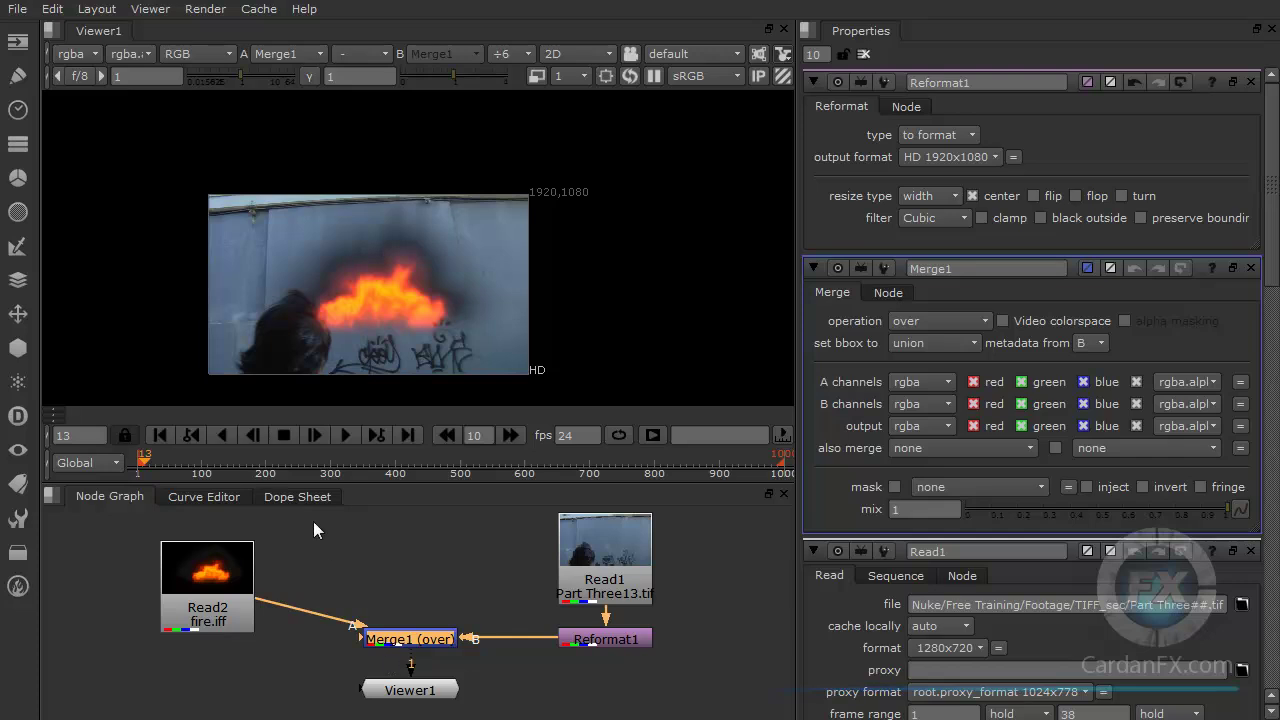
left_click_drag(200, 584, 178, 577)
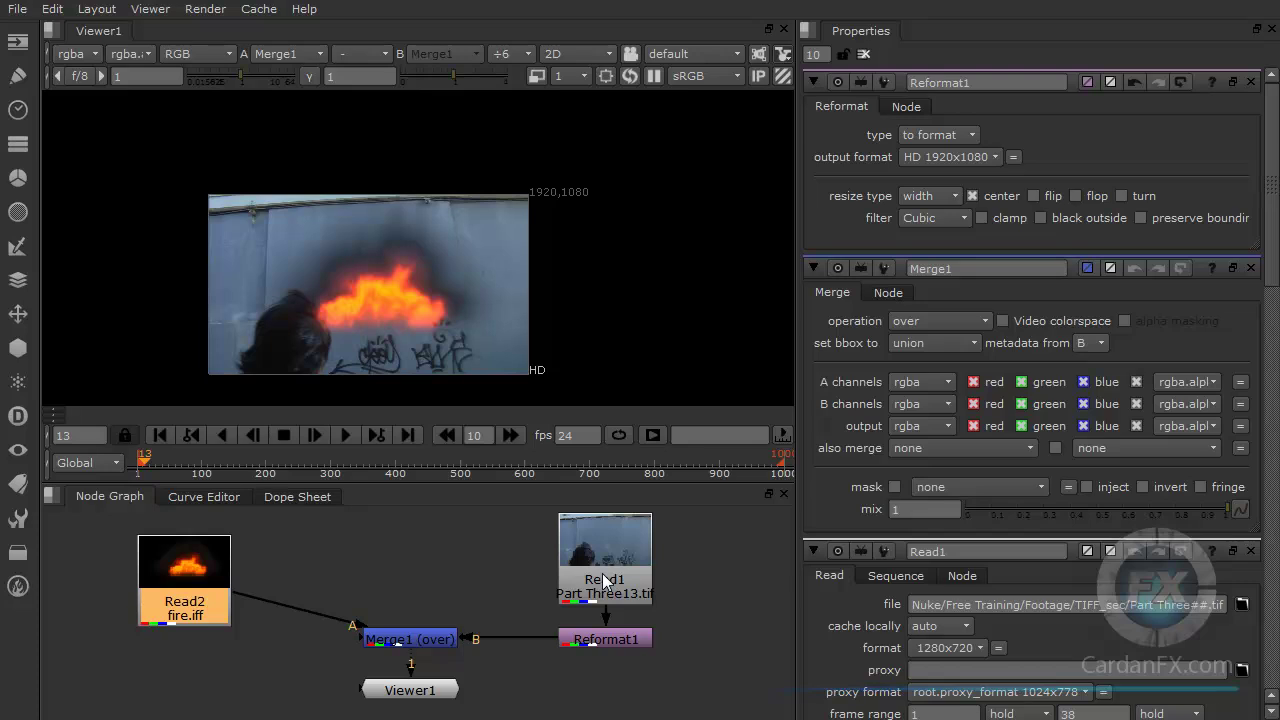
left_click_drag(605, 582, 605, 578)
left_click(605, 635)
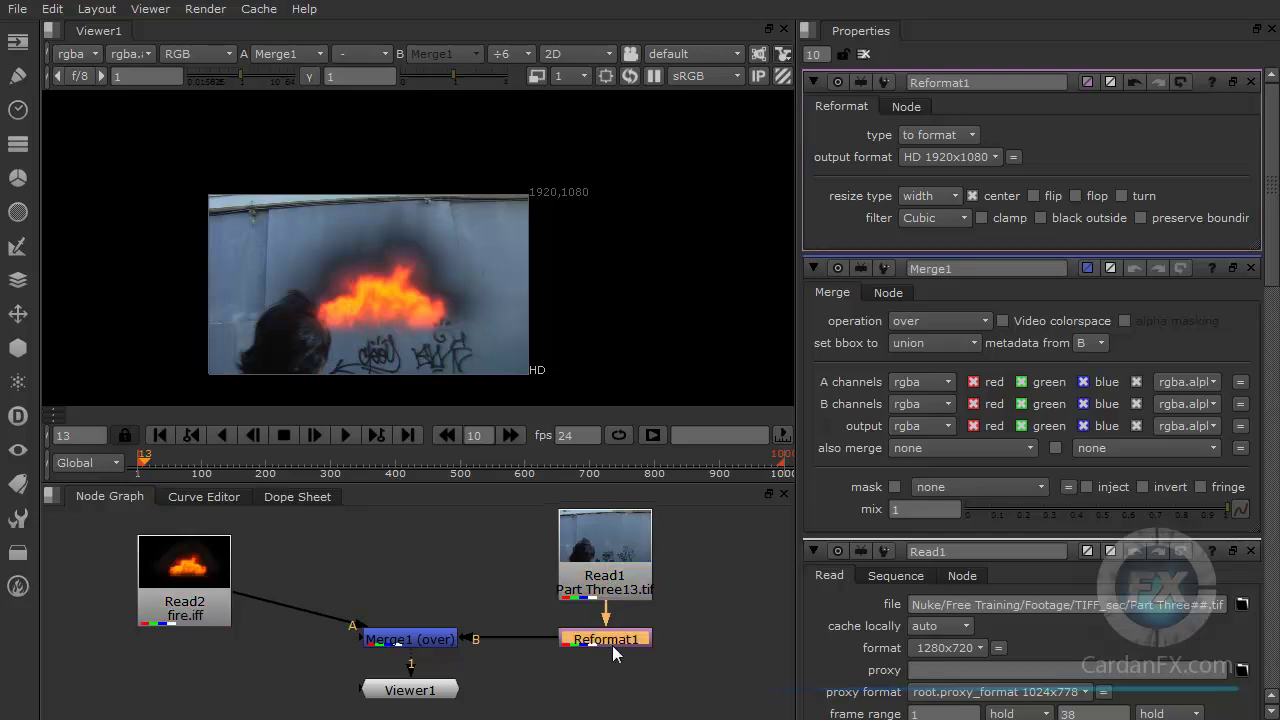
left_click(606, 558)
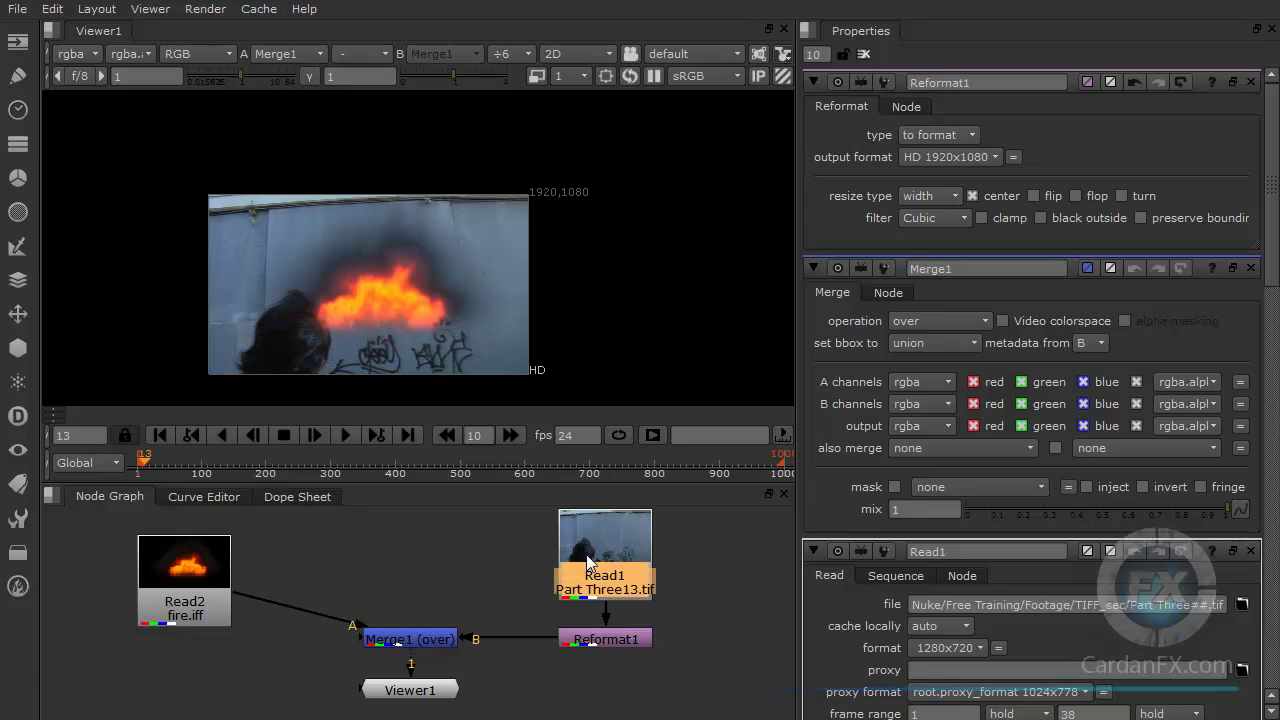
Step: Disable and re-enable the Reformat node to compare the composite with and without the resolution match
left_click(596, 636)
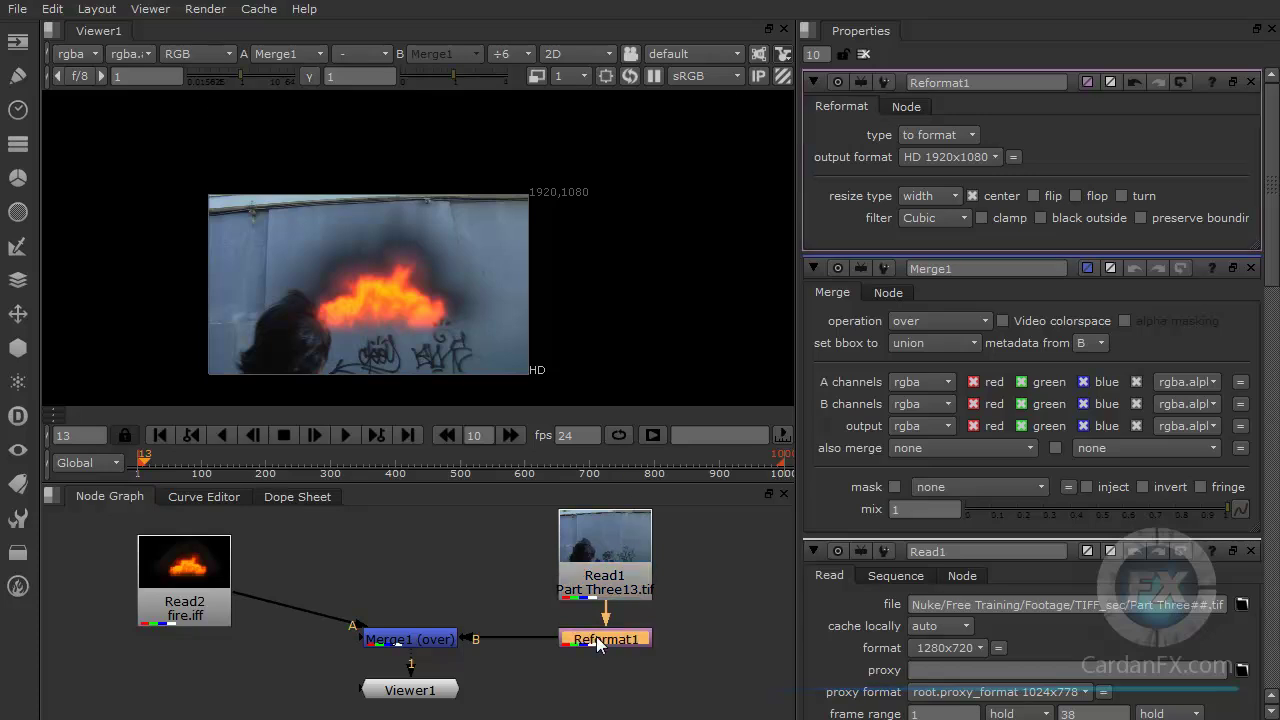
key("d")
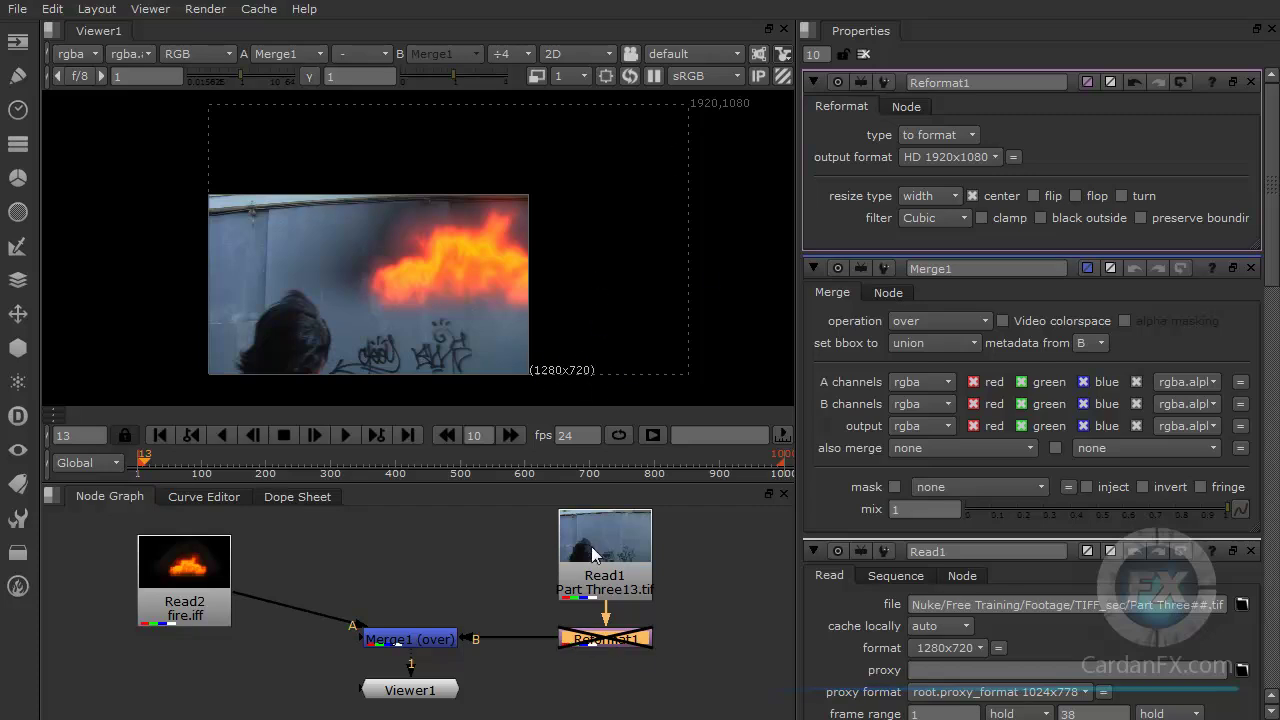
key("d")
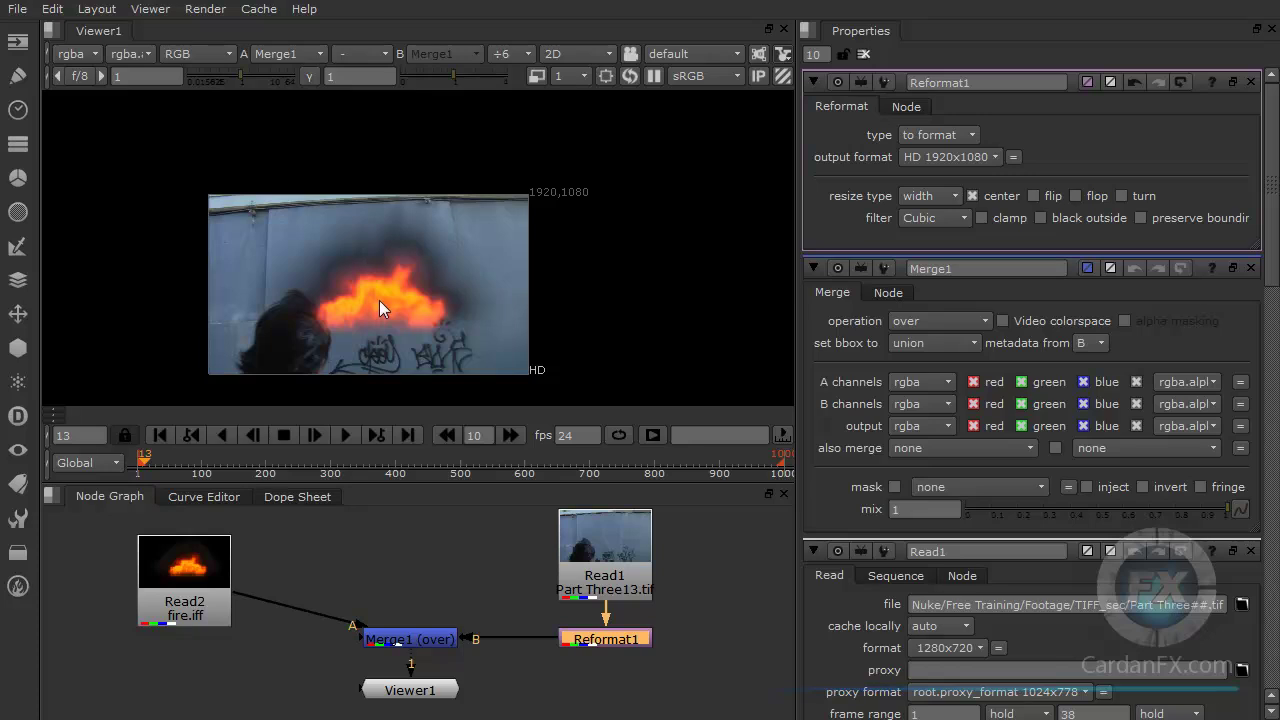
Step: Add a Transform node and insert it between the fire.iff Read node and the Merge's A input
left_click(155, 594)
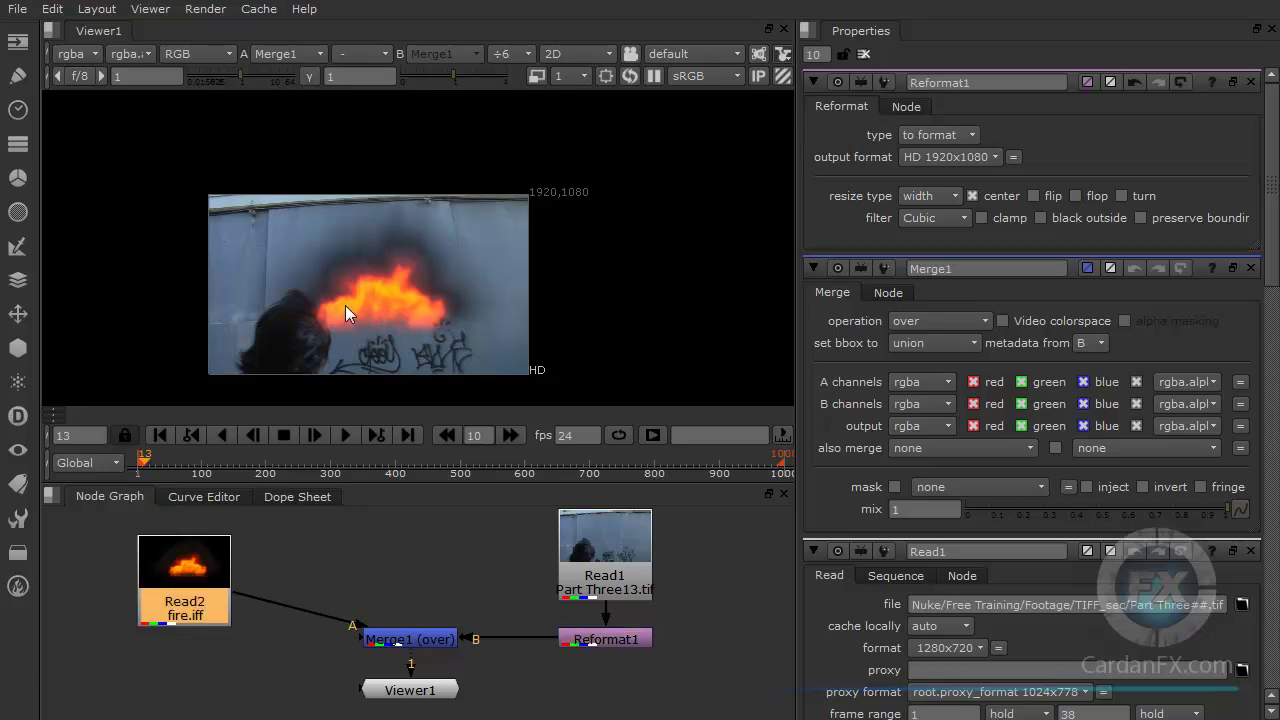
left_click_drag(168, 624, 148, 627)
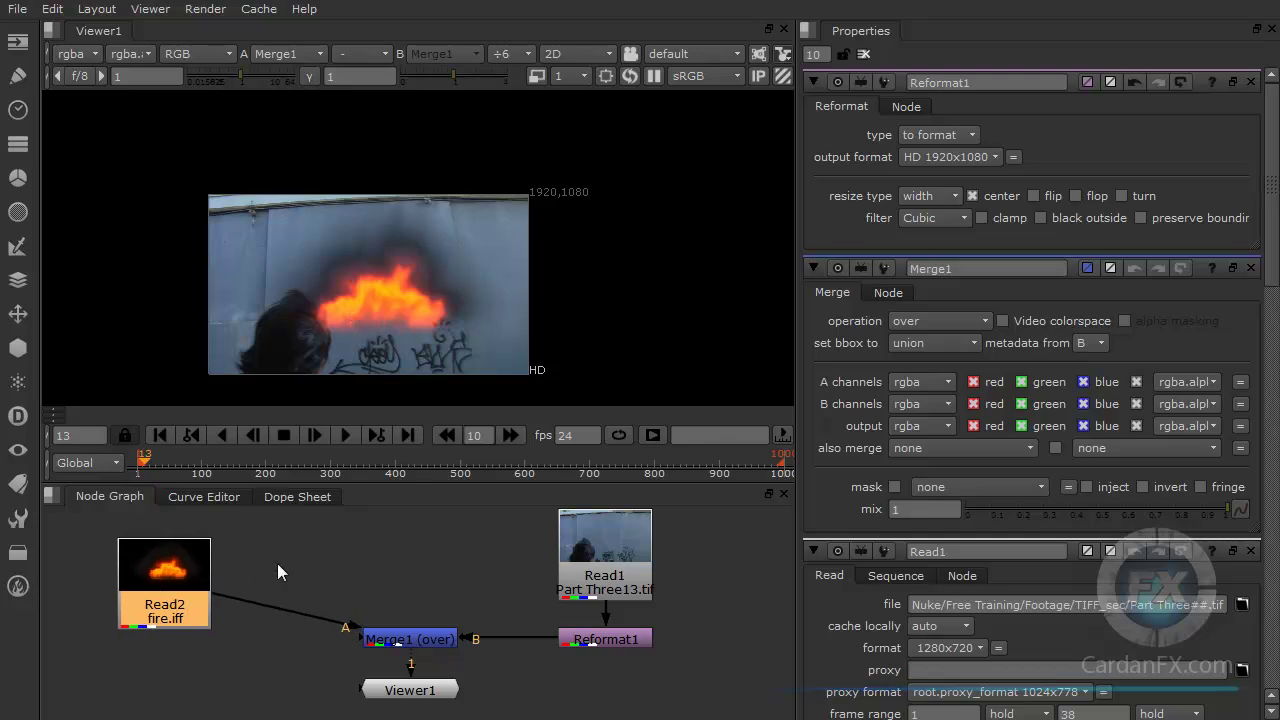
key("Tab")
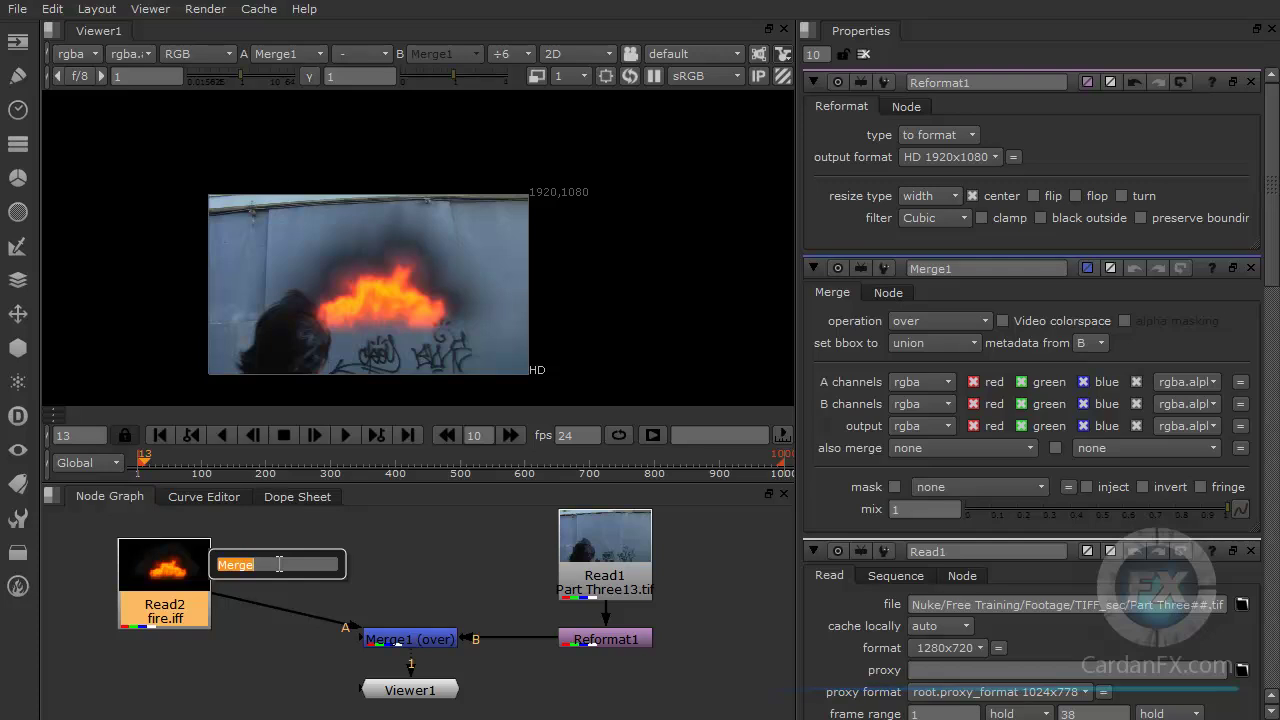
left_click(402, 548)
left_click(18, 313)
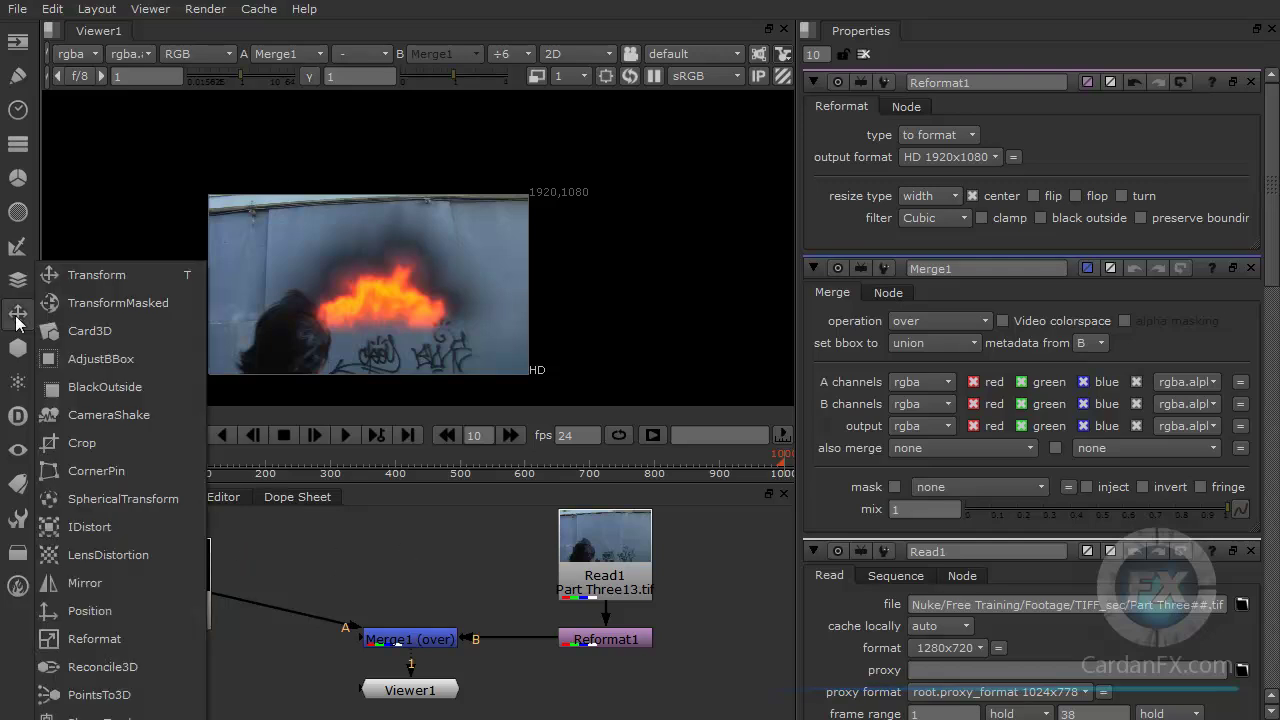
left_click(103, 275)
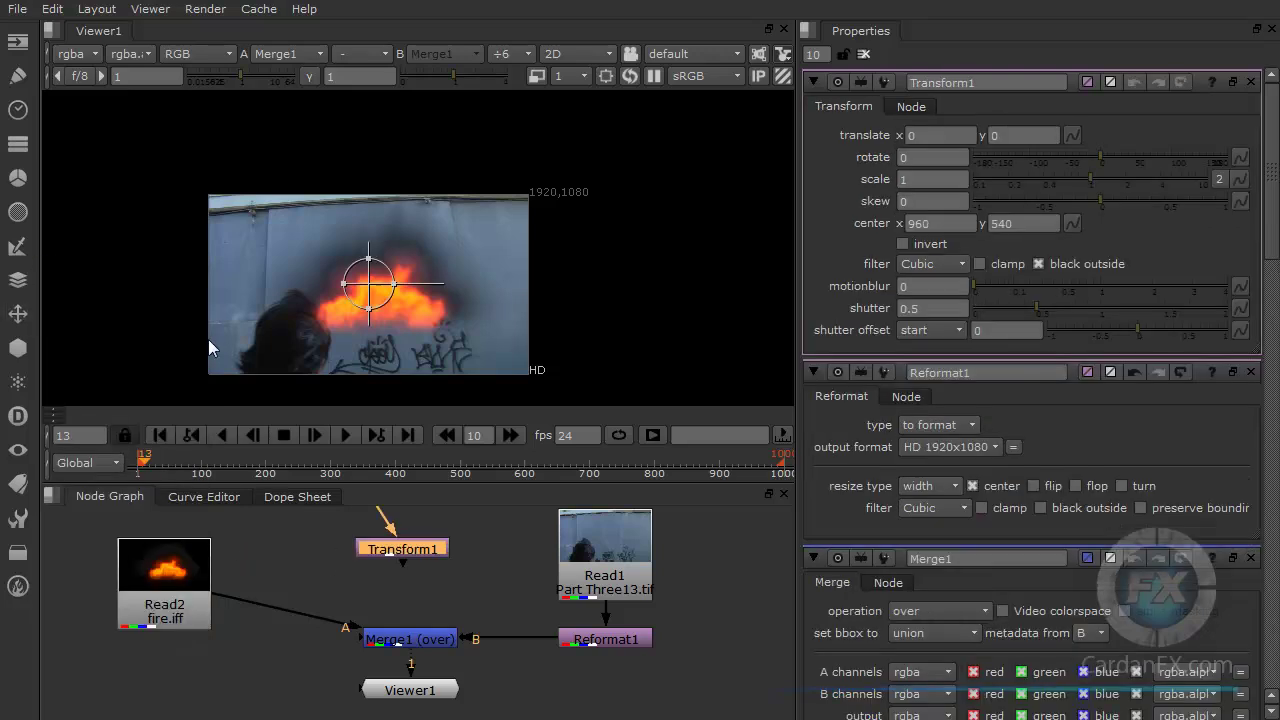
left_click_drag(405, 554, 377, 555)
left_click(130, 590)
left_click_drag(130, 588, 98, 603)
left_click_drag(364, 563, 257, 584)
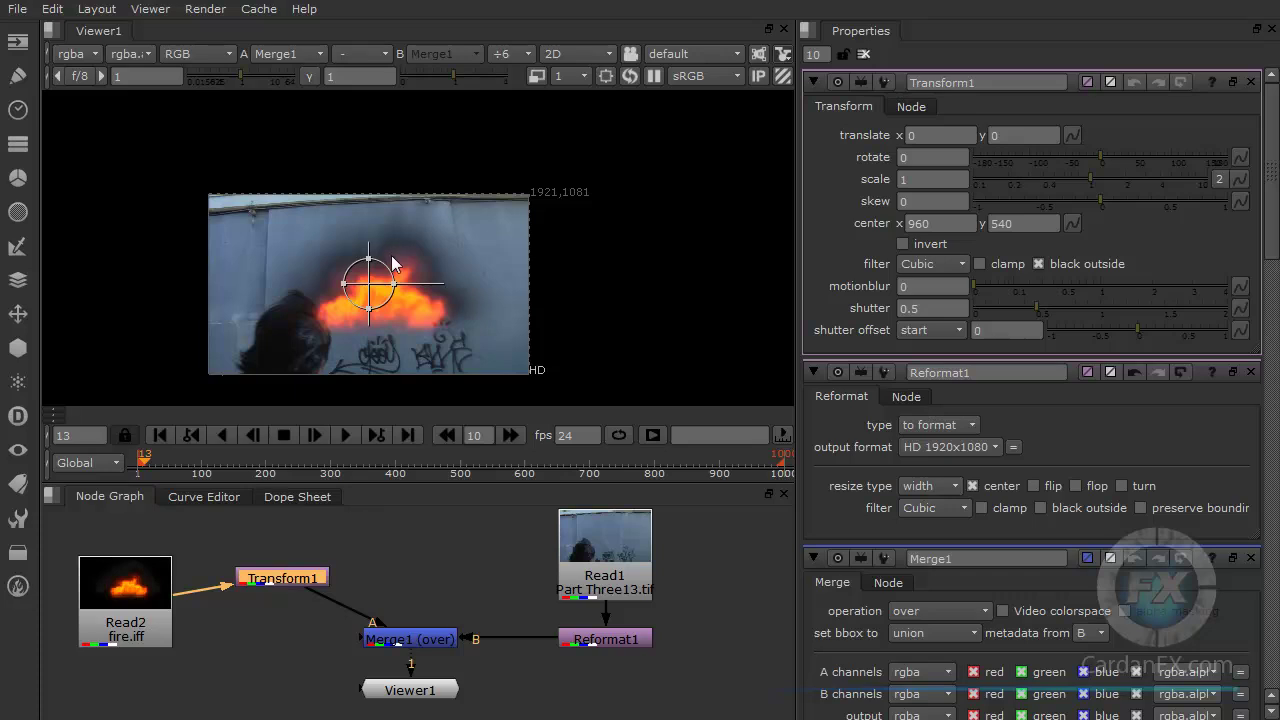
Step: Rotate the fire to about -48 degrees with the Transform node's on-screen handle
scroll(414, 304, "up", 2)
scroll(414, 304, "up", 2)
scroll(449, 301, "down", 2)
middle_click_drag(400, 309, 471, 293)
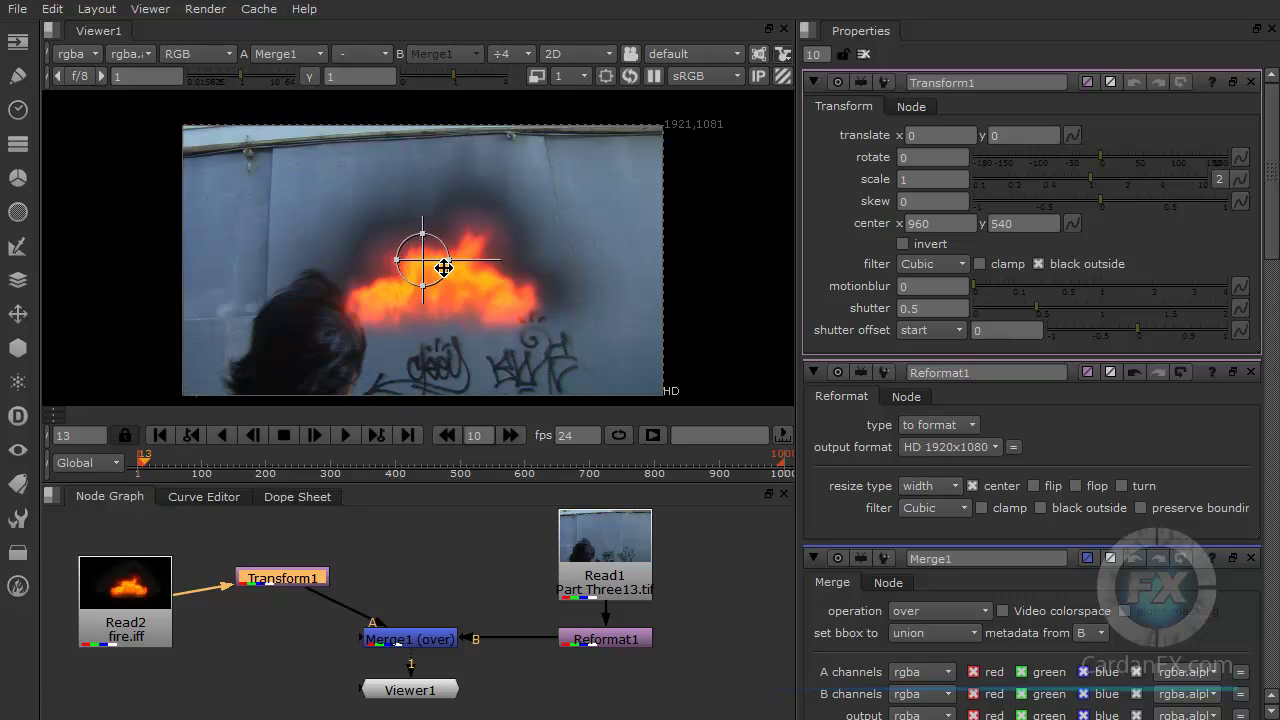
left_click_drag(492, 262, 478, 322)
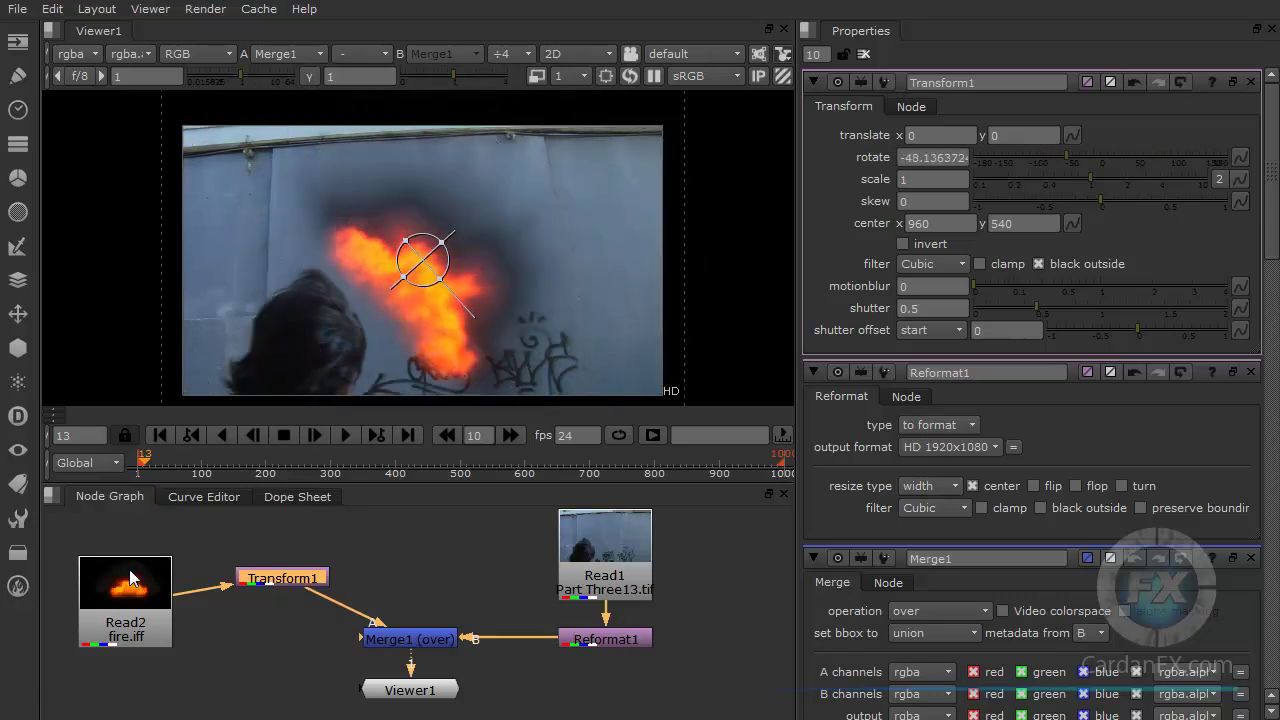
Step: Reposition the fire.iff Read node so it lines up horizontally with the Transform node
left_click(131, 590)
left_click_drag(131, 584, 118, 574)
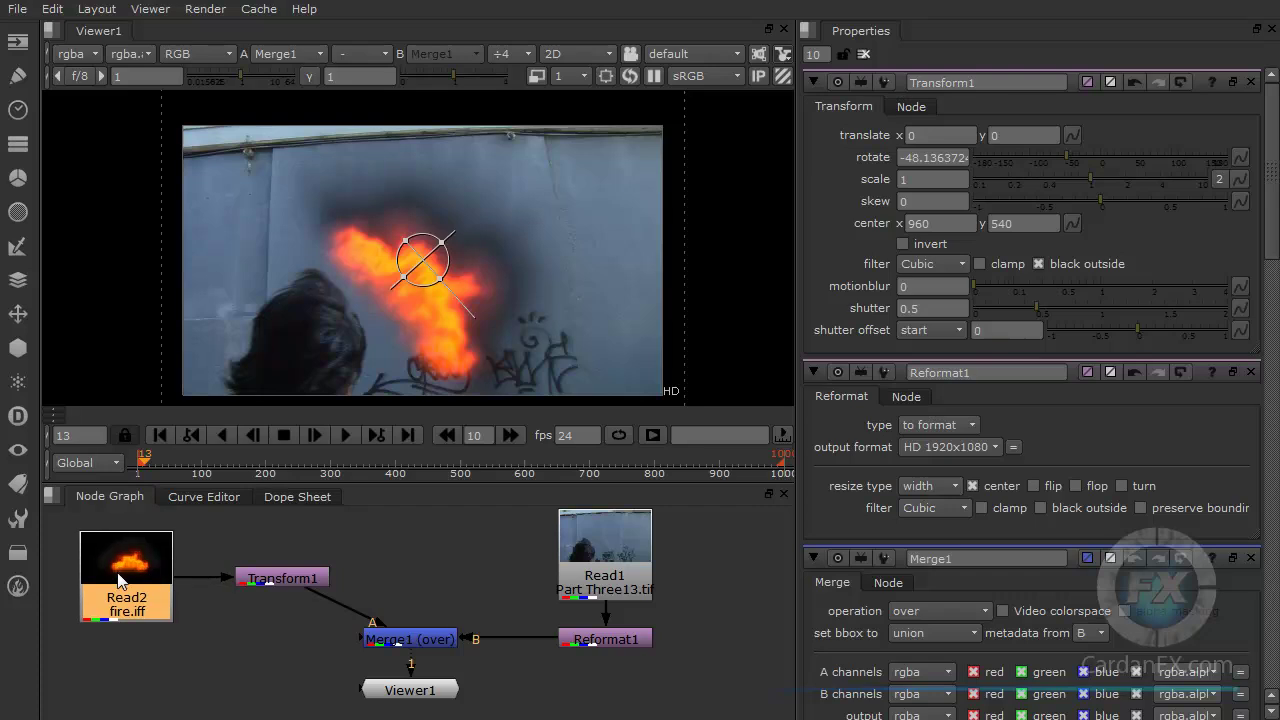
left_click(260, 582)
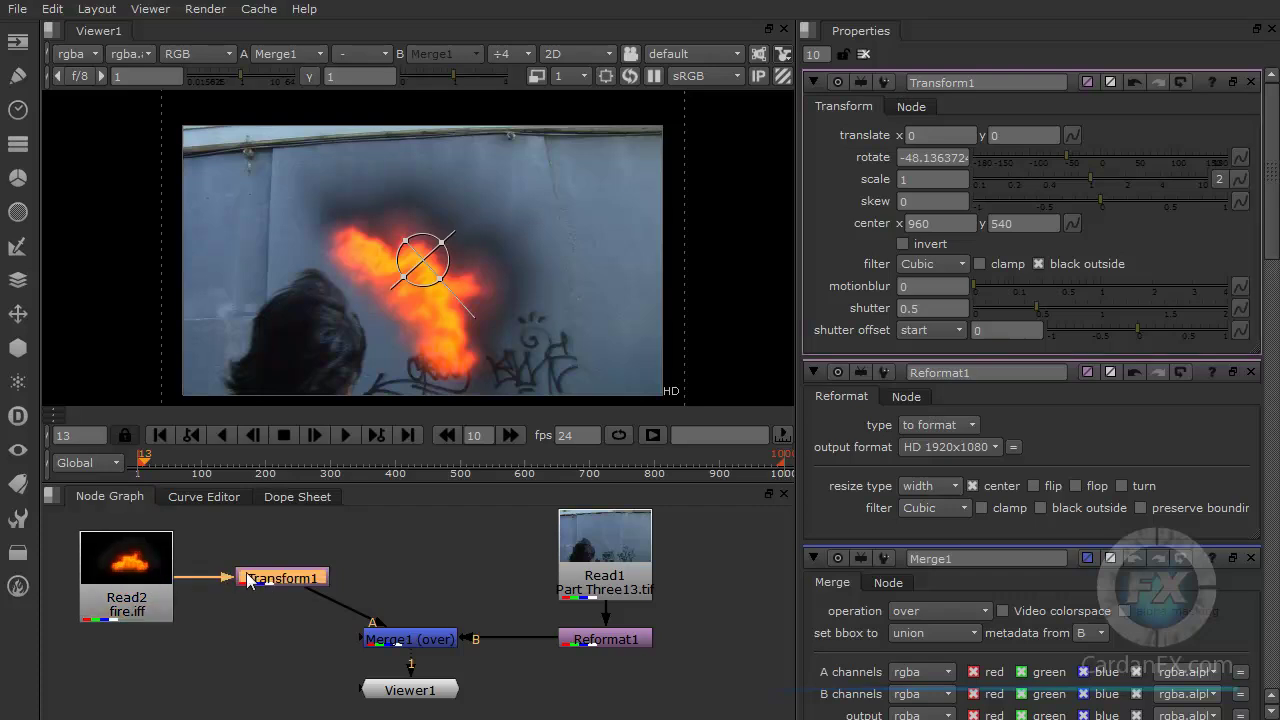
left_click_drag(140, 580, 134, 580)
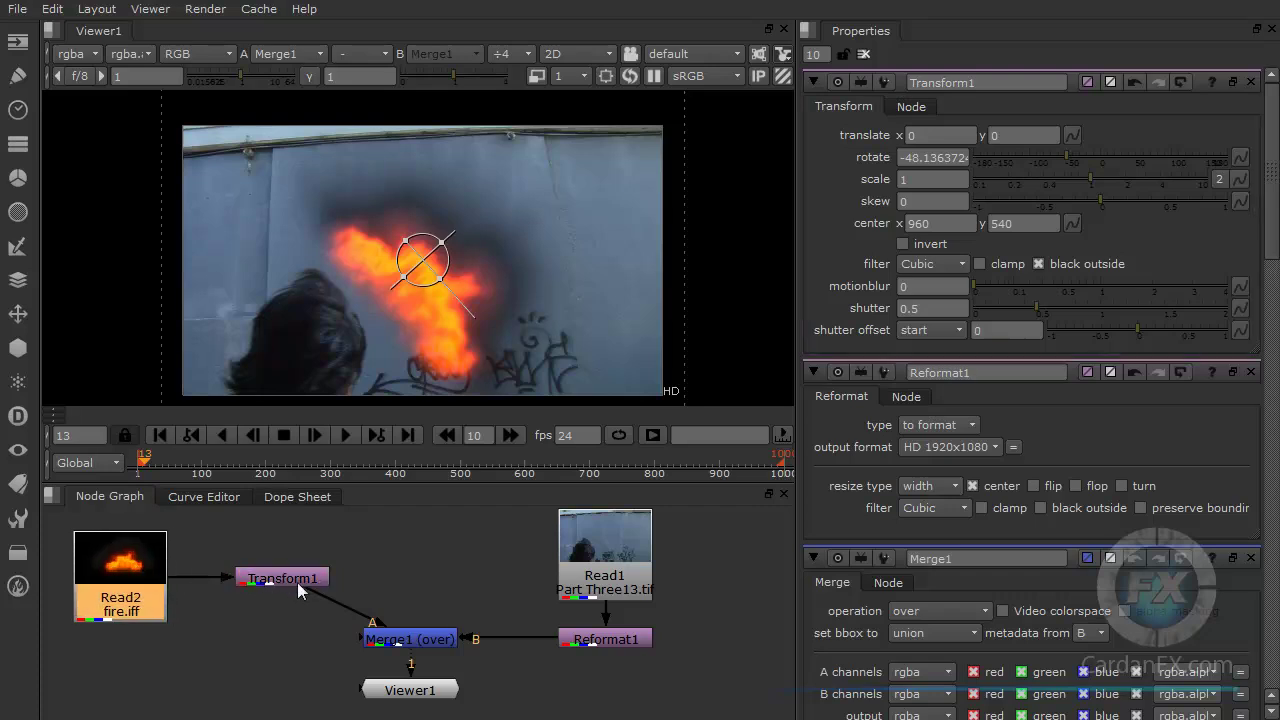
Step: Fit the fire onto the person's head: translate -508, -120, rotate about 13.85 degrees, scale 0.459 by 0.35, and skew about 0.43
left_click(288, 578)
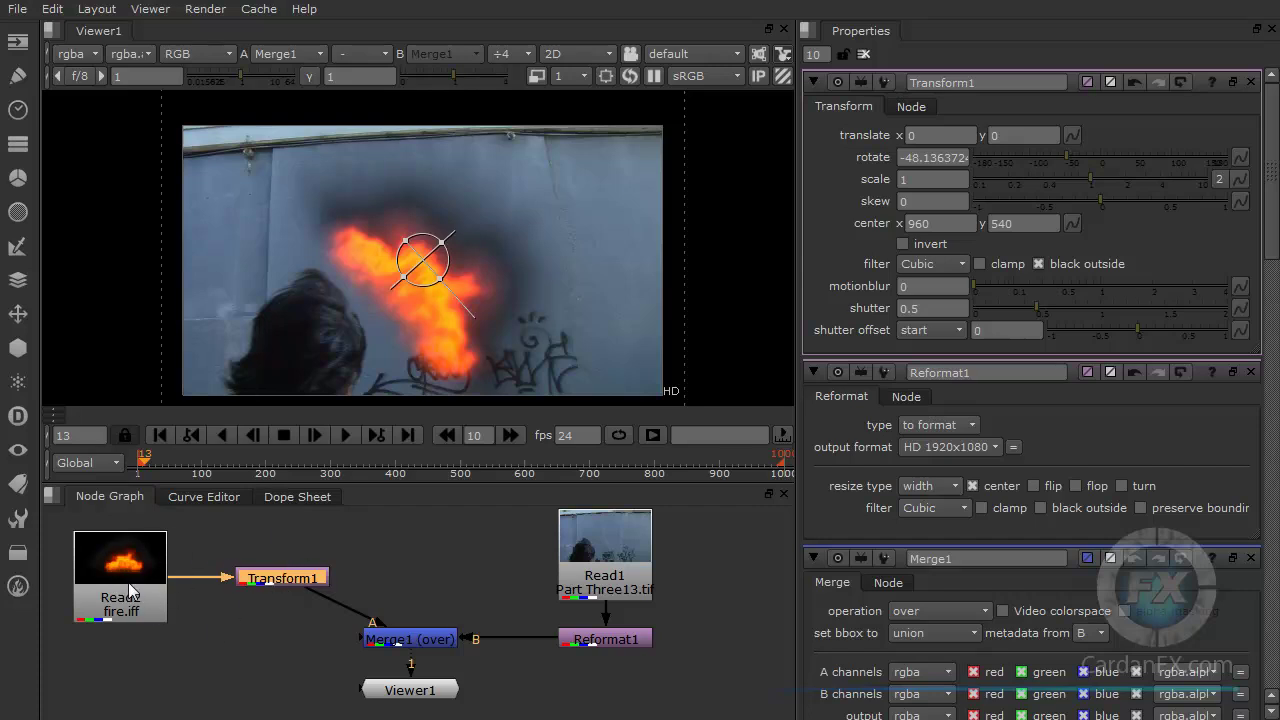
left_click_drag(464, 301, 305, 295)
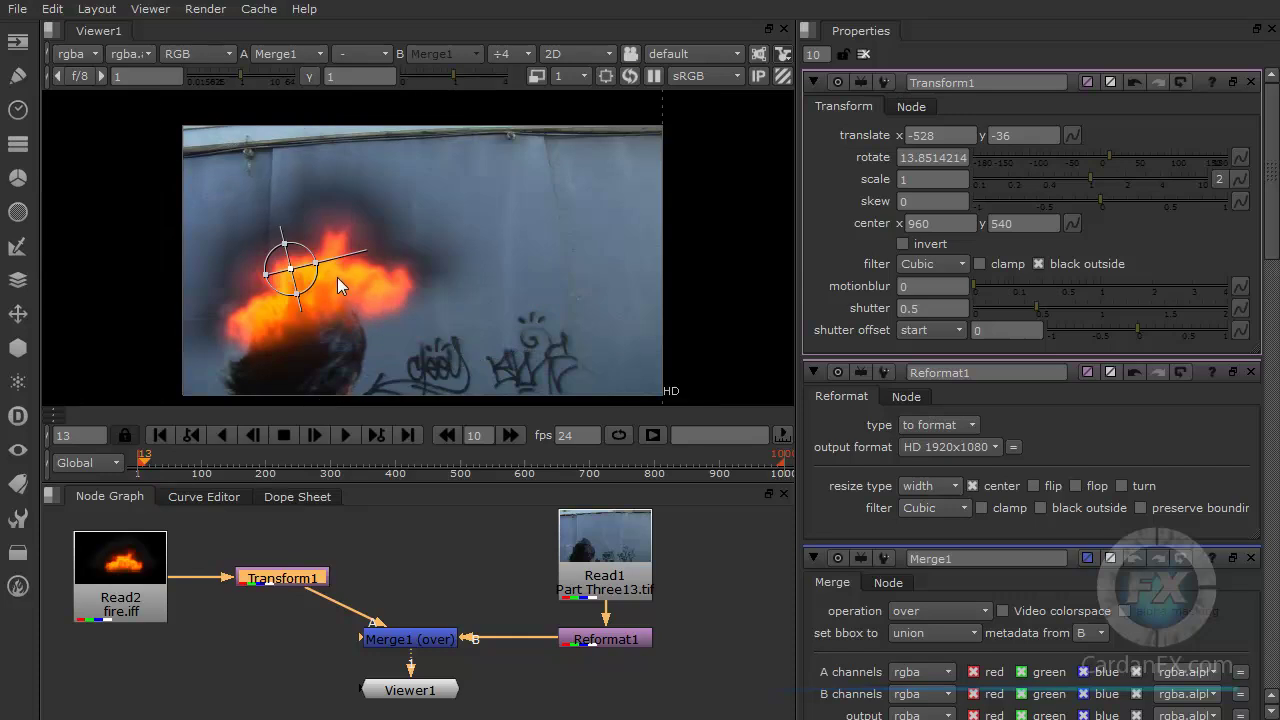
left_click_drag(303, 310, 293, 286)
left_click_drag(293, 241, 292, 262)
left_click_drag(215, 283, 296, 251)
left_click(433, 579)
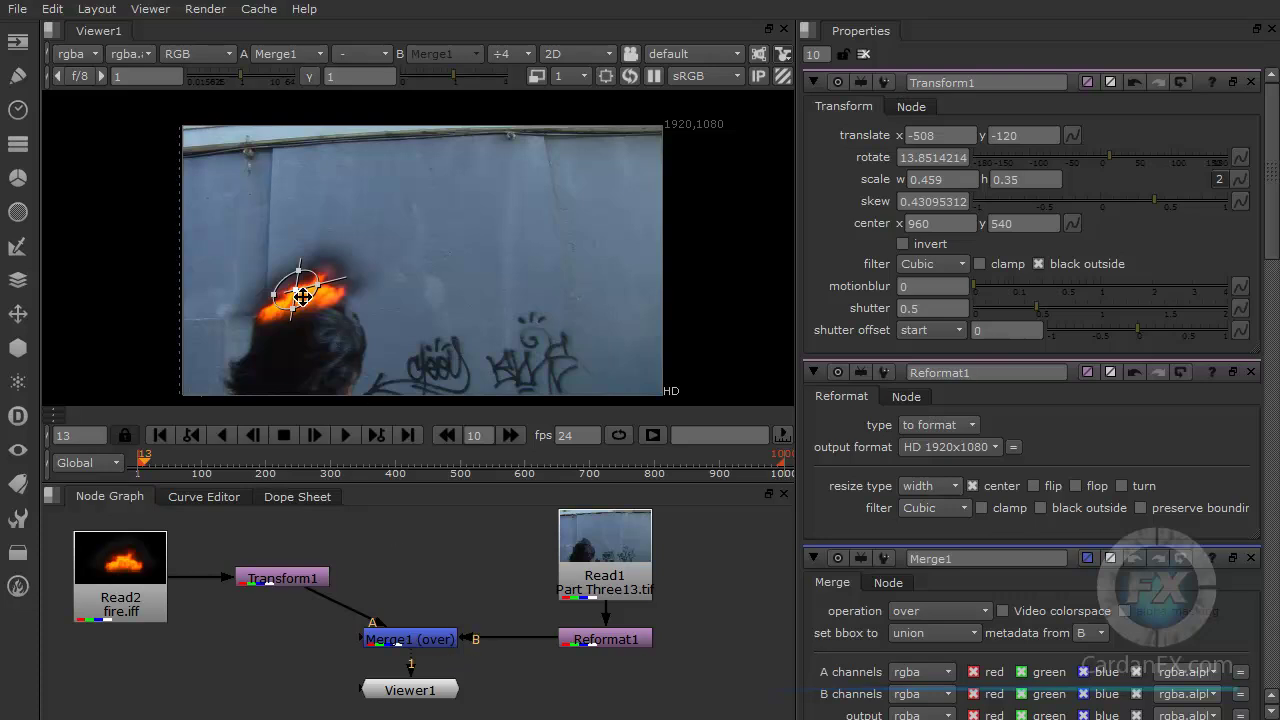
Step: Toggle the viewer overlay repeatedly to compare the composite with and without the transform handles, leaving the overlay off
key("o")
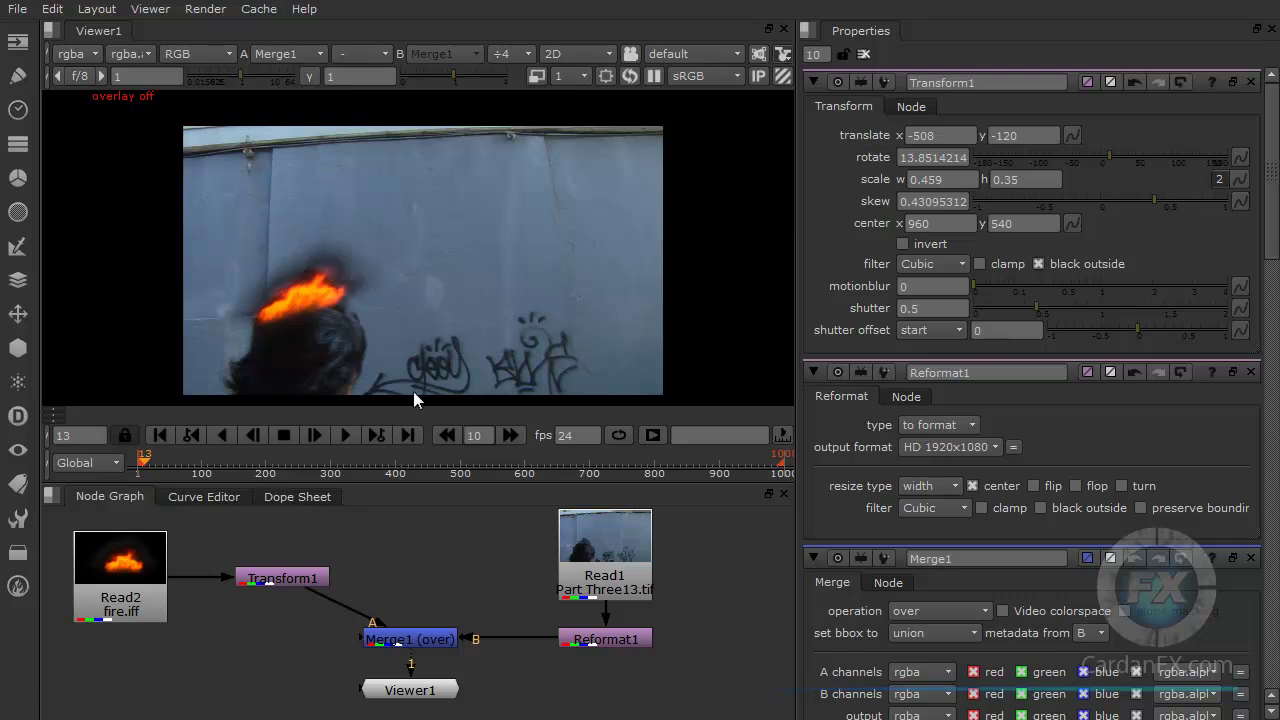
key("o")
key("o")
key("o")
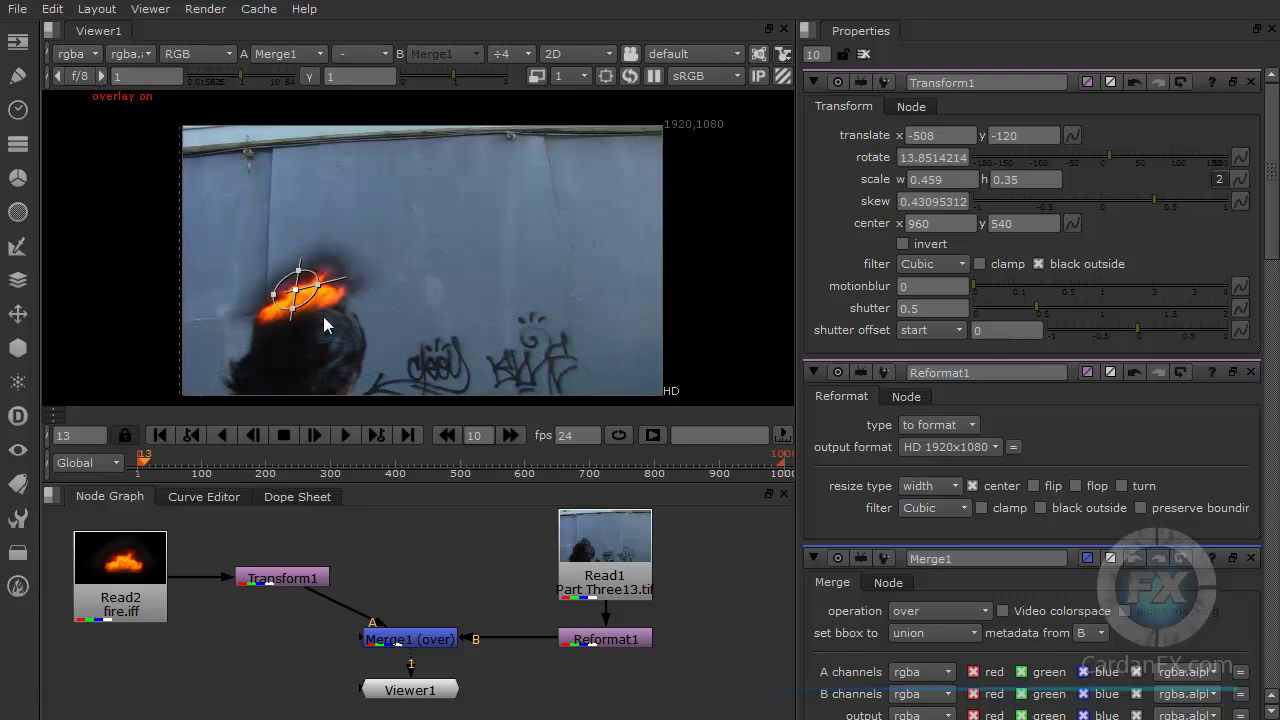
key("o")
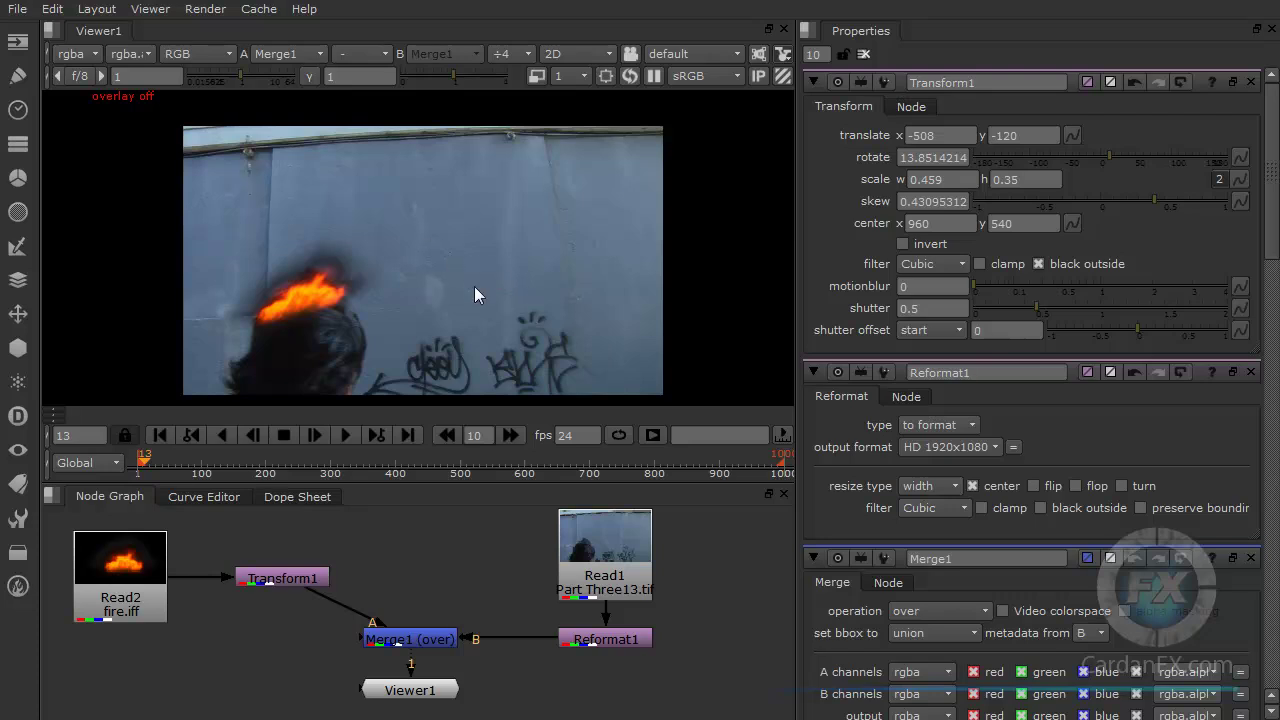
key("o")
key("o")
key("o")
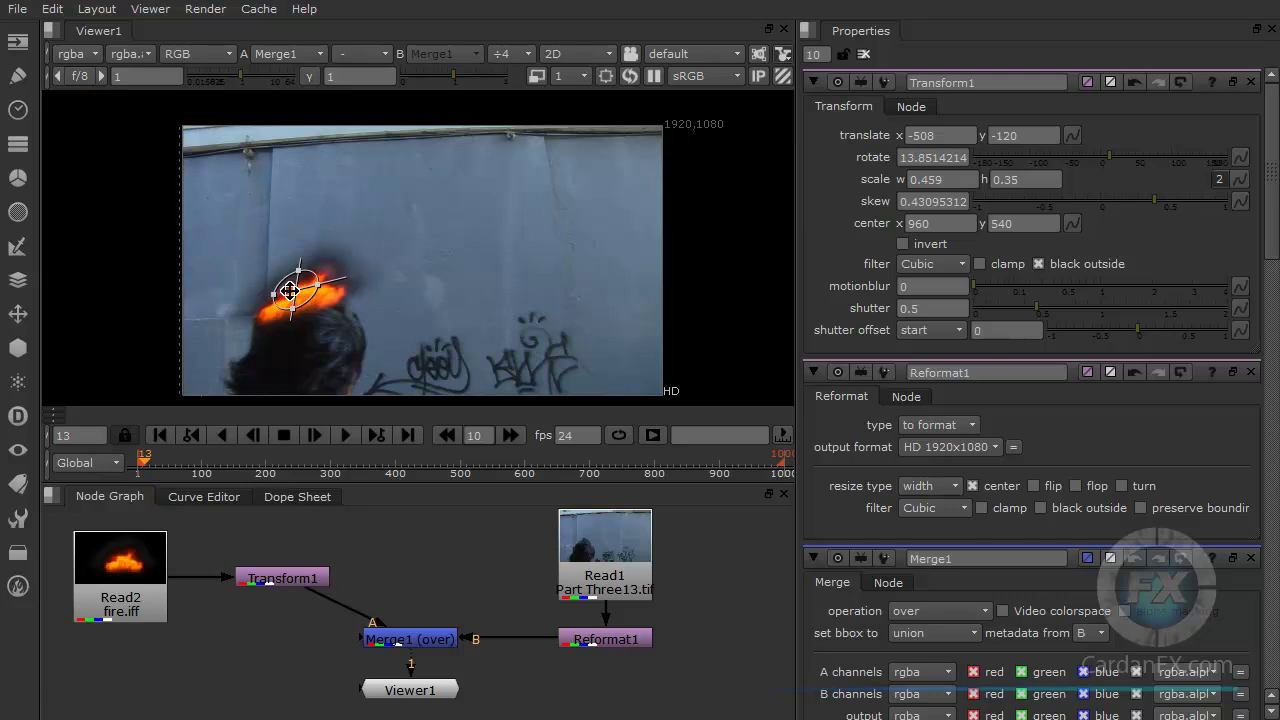
key("o")
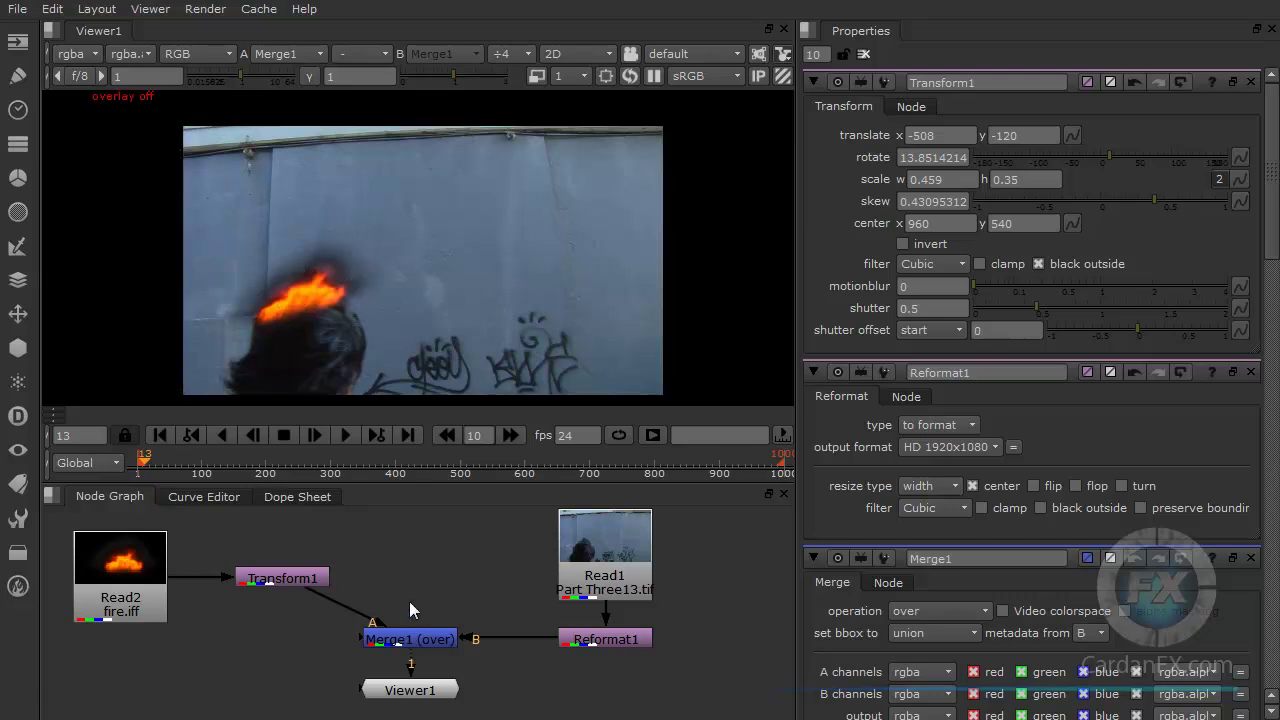
Step: Tidy the node graph by lining up Merge1 with Transform1, placing Viewer1 beneath Merge1, and raising Reformat1 slightly
left_click_drag(293, 578, 262, 577)
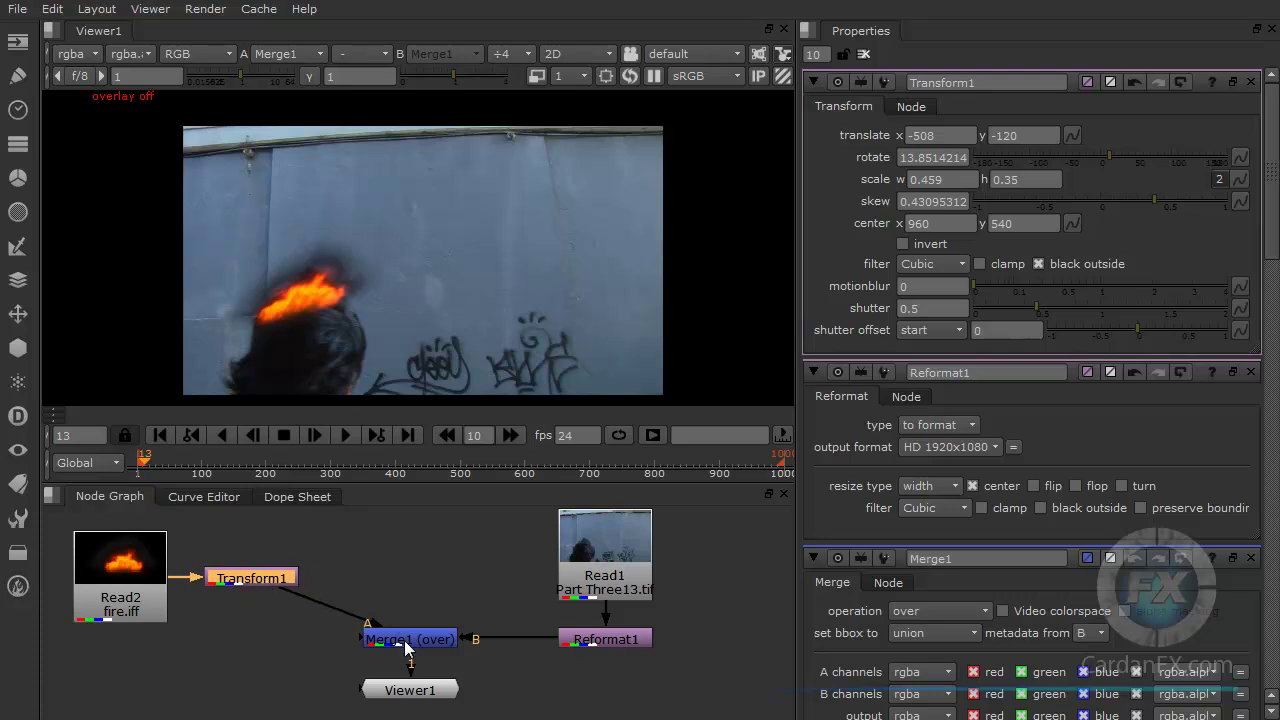
left_click_drag(405, 640, 391, 580)
left_click_drag(420, 698, 407, 698)
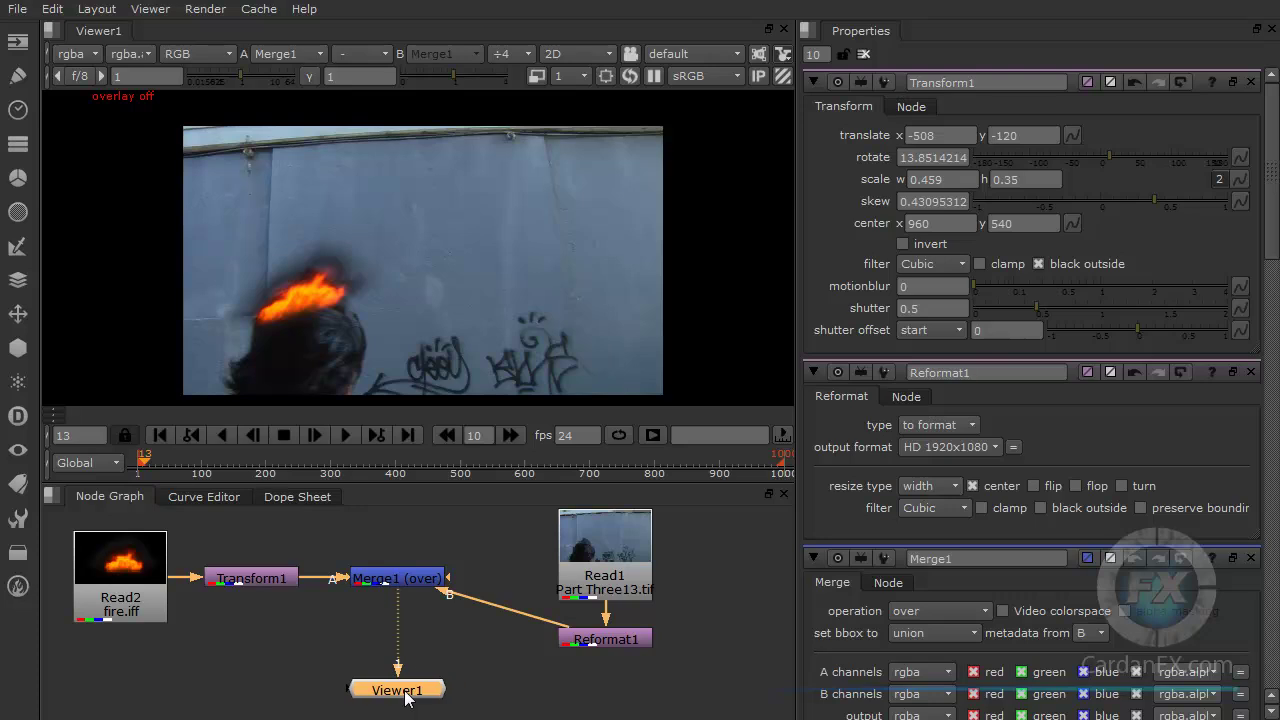
left_click(617, 580)
left_click_drag(613, 641, 613, 631)
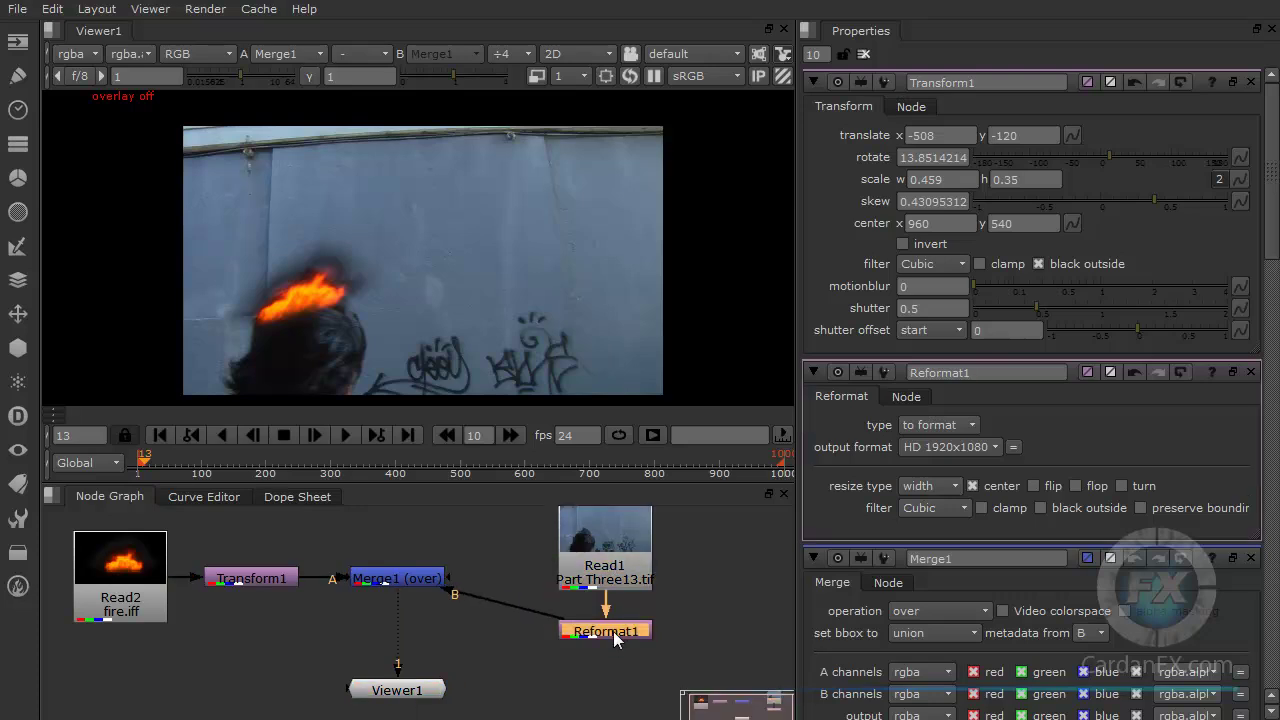
Step: Open Merge1's properties and try the out and divide operations on the fire composite
left_click(393, 576)
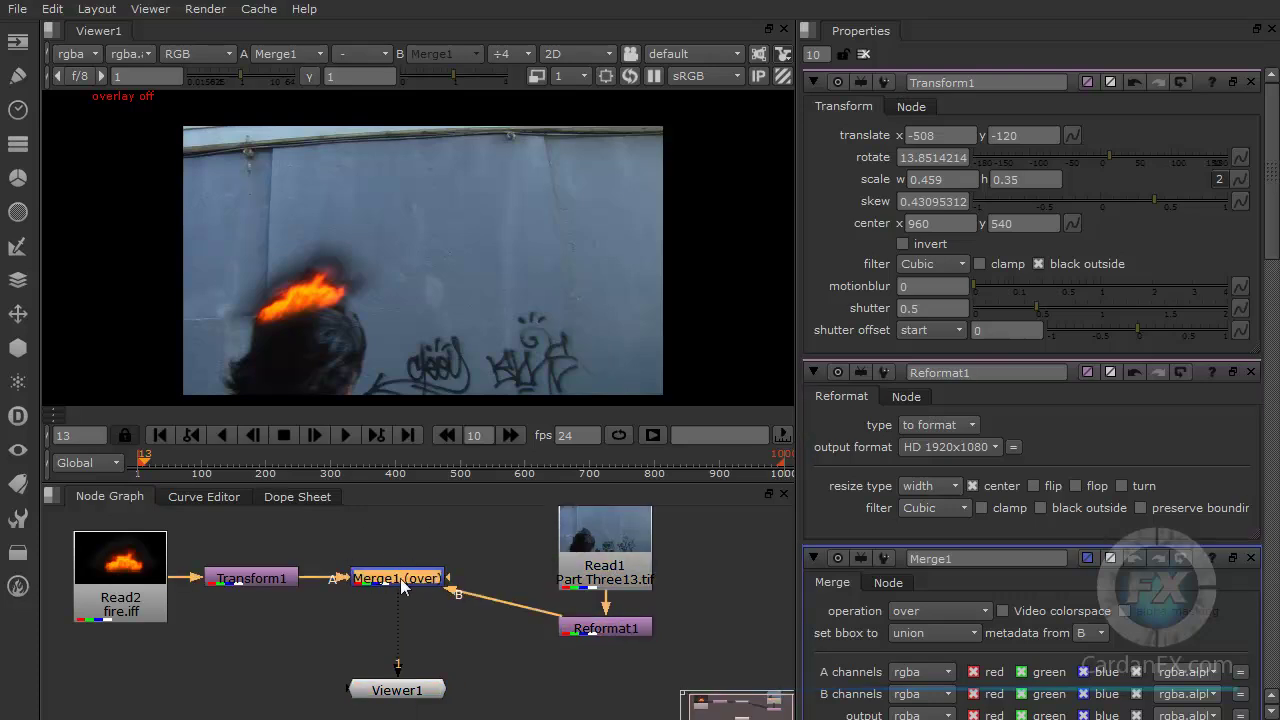
double_click(400, 578)
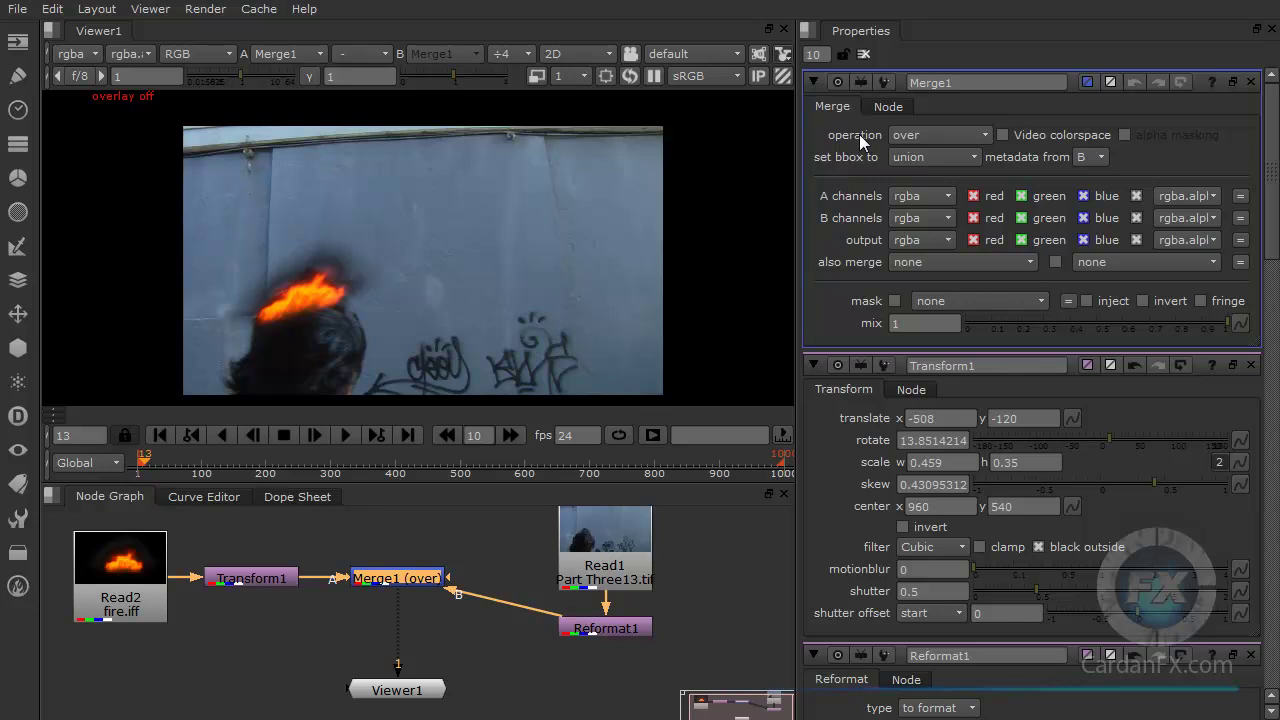
left_click(988, 133)
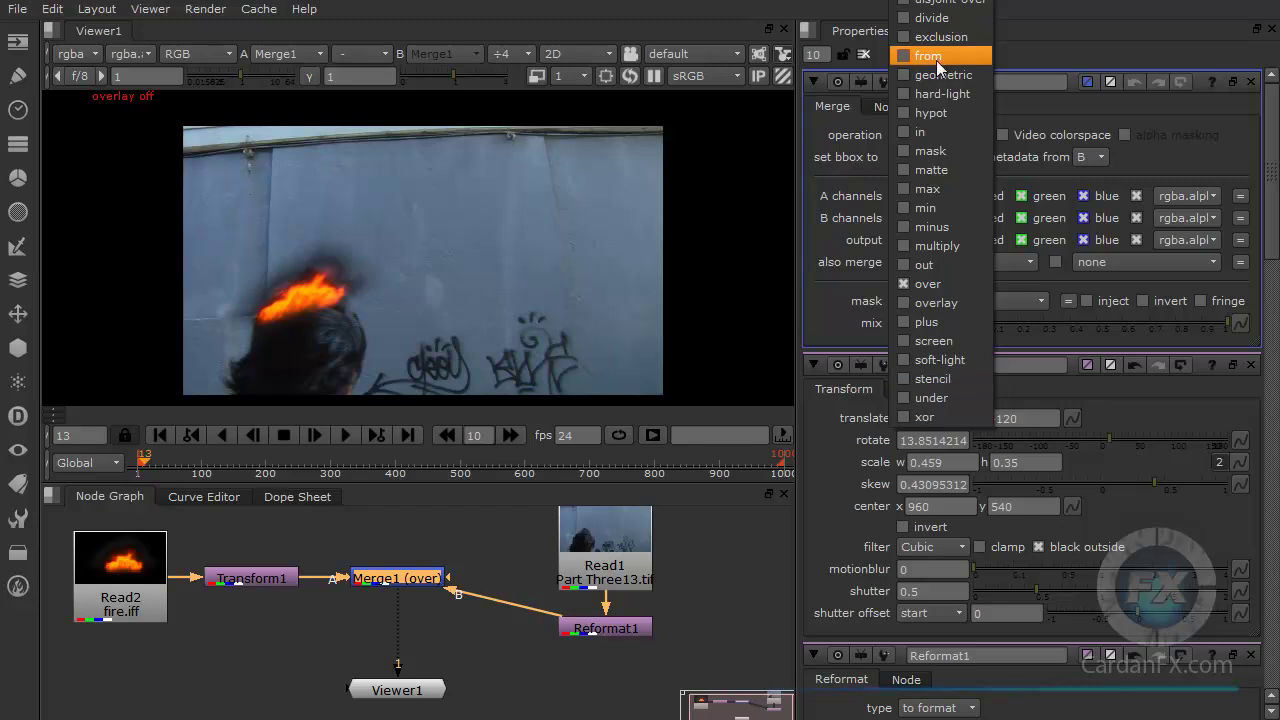
left_click(924, 264)
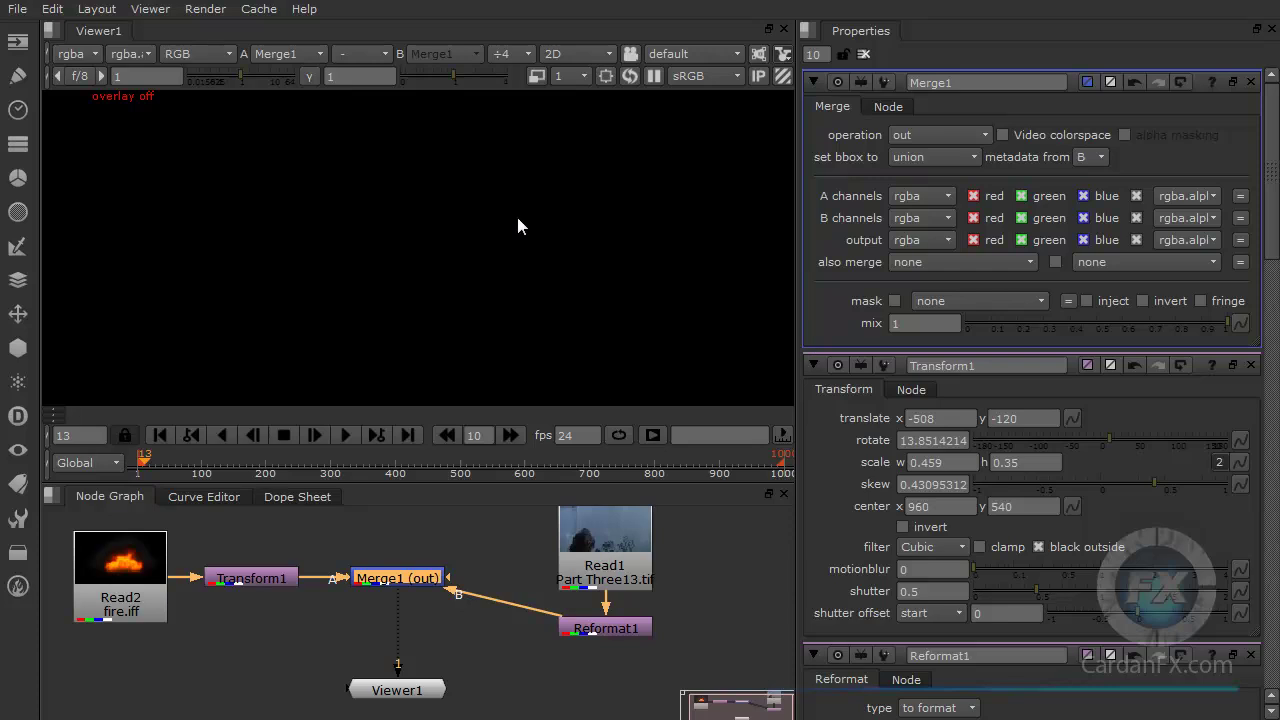
left_click(955, 137)
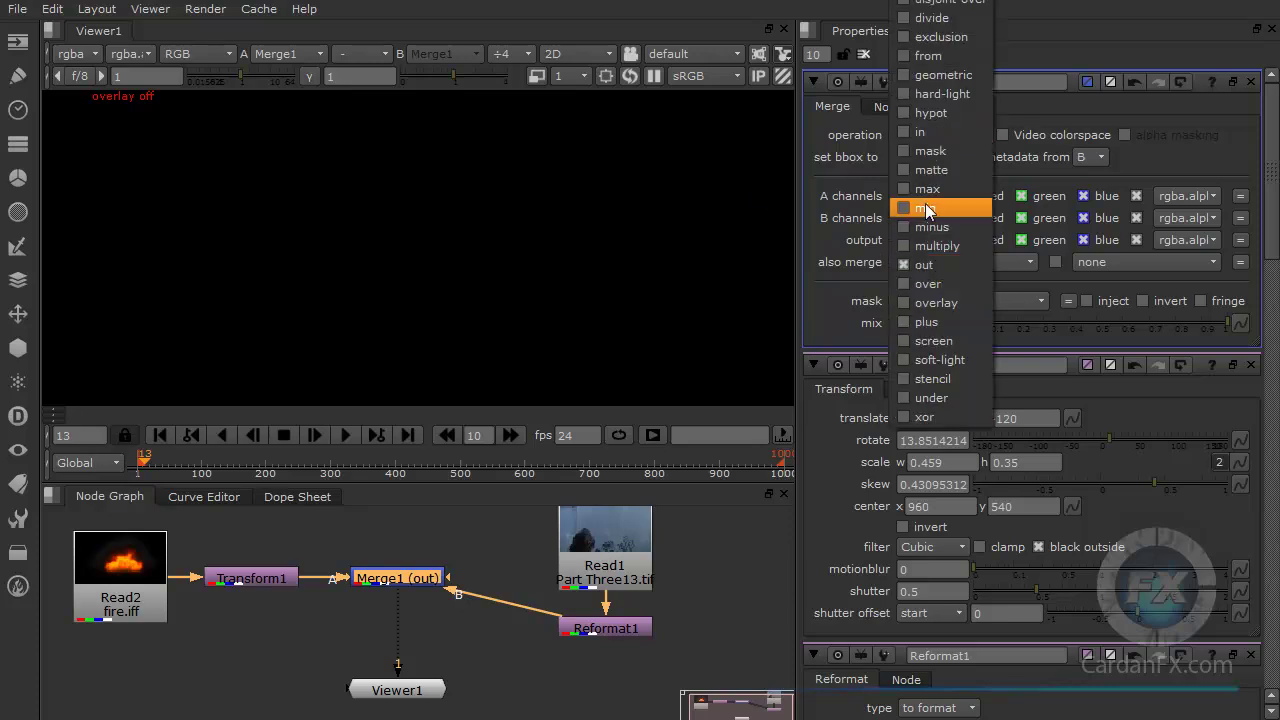
left_click(924, 18)
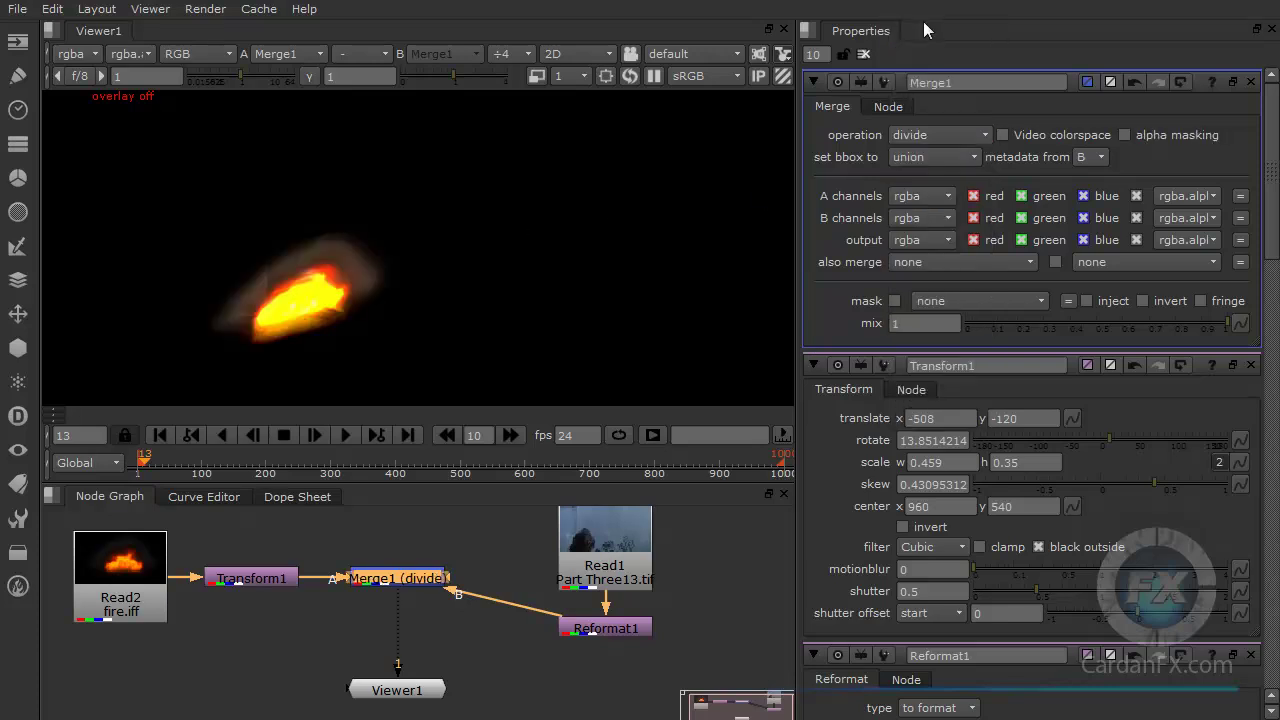
Step: Try Merge1's copy and overlay operations, and set the operation back to over
left_click(895, 136)
left_click(885, 202)
left_click(947, 142)
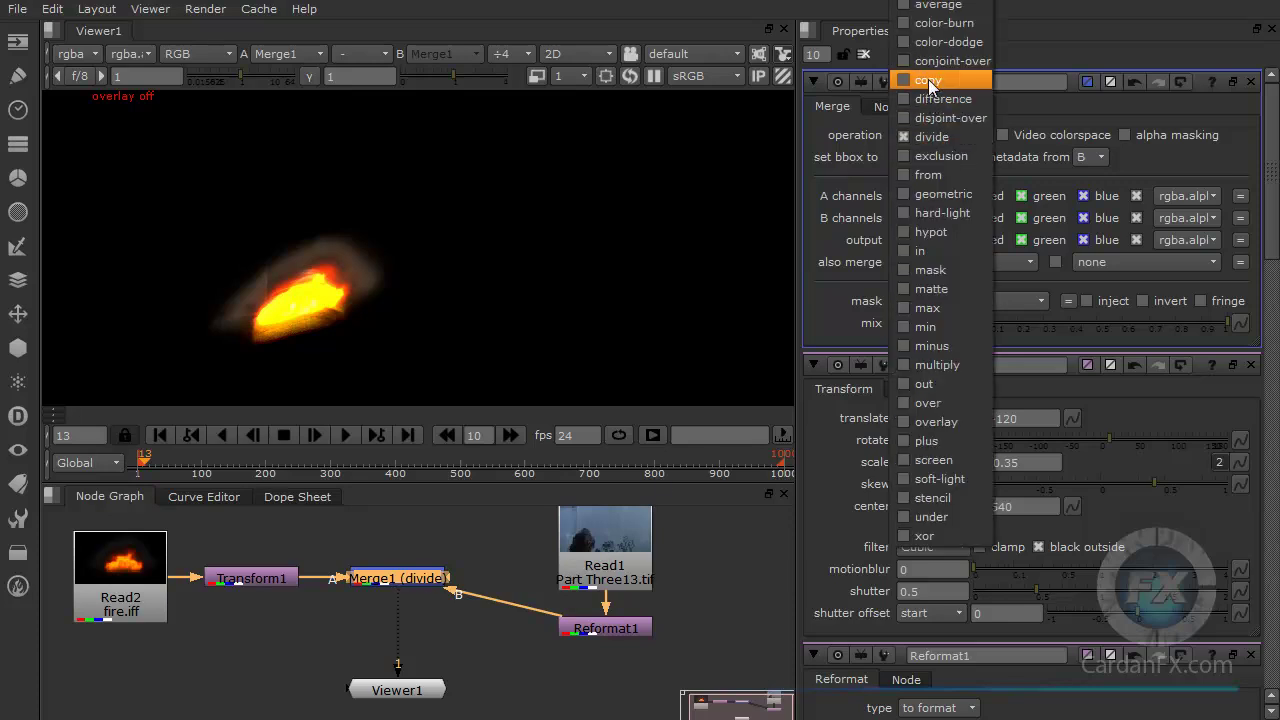
left_click(930, 80)
left_click(930, 134)
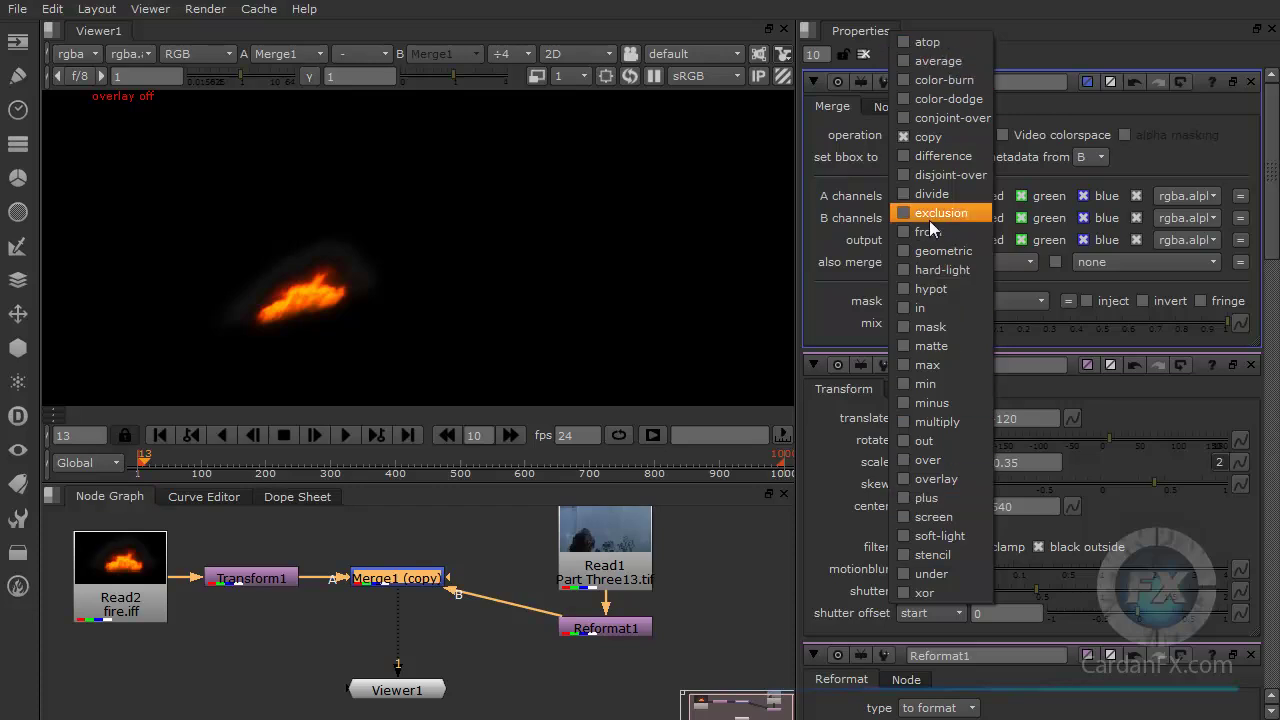
left_click(929, 478)
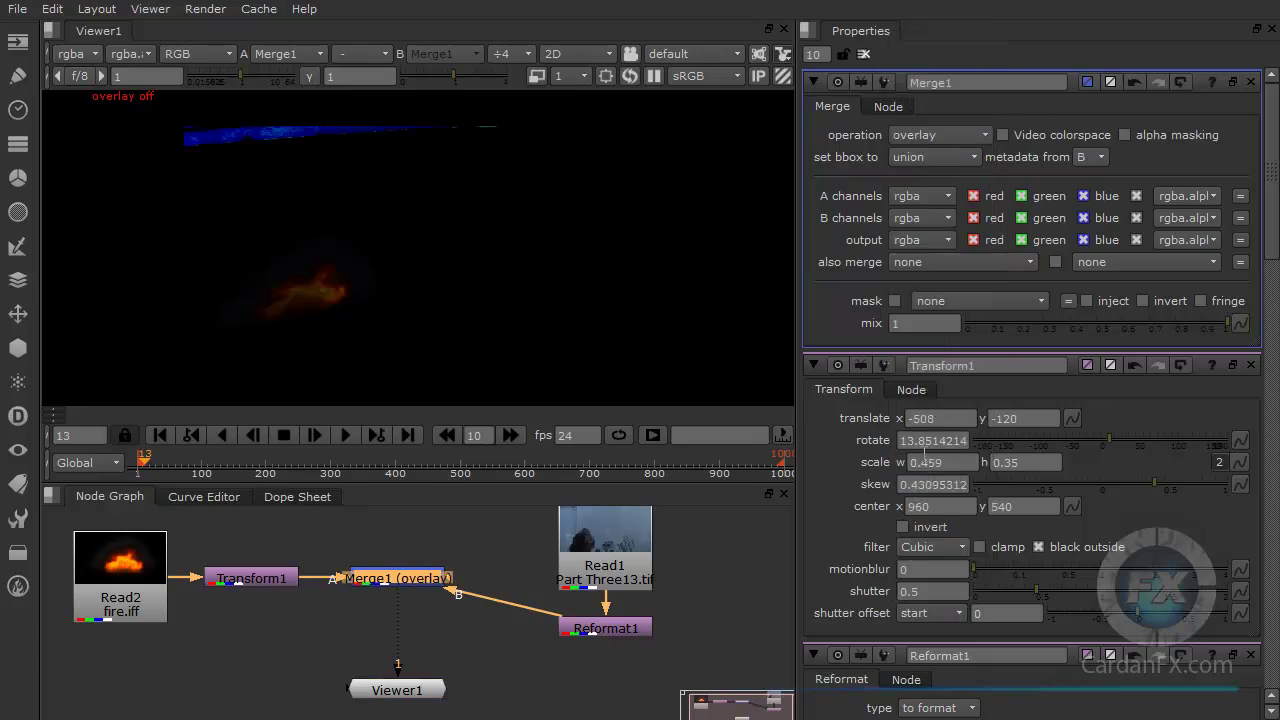
left_click(985, 134)
left_click(923, 285)
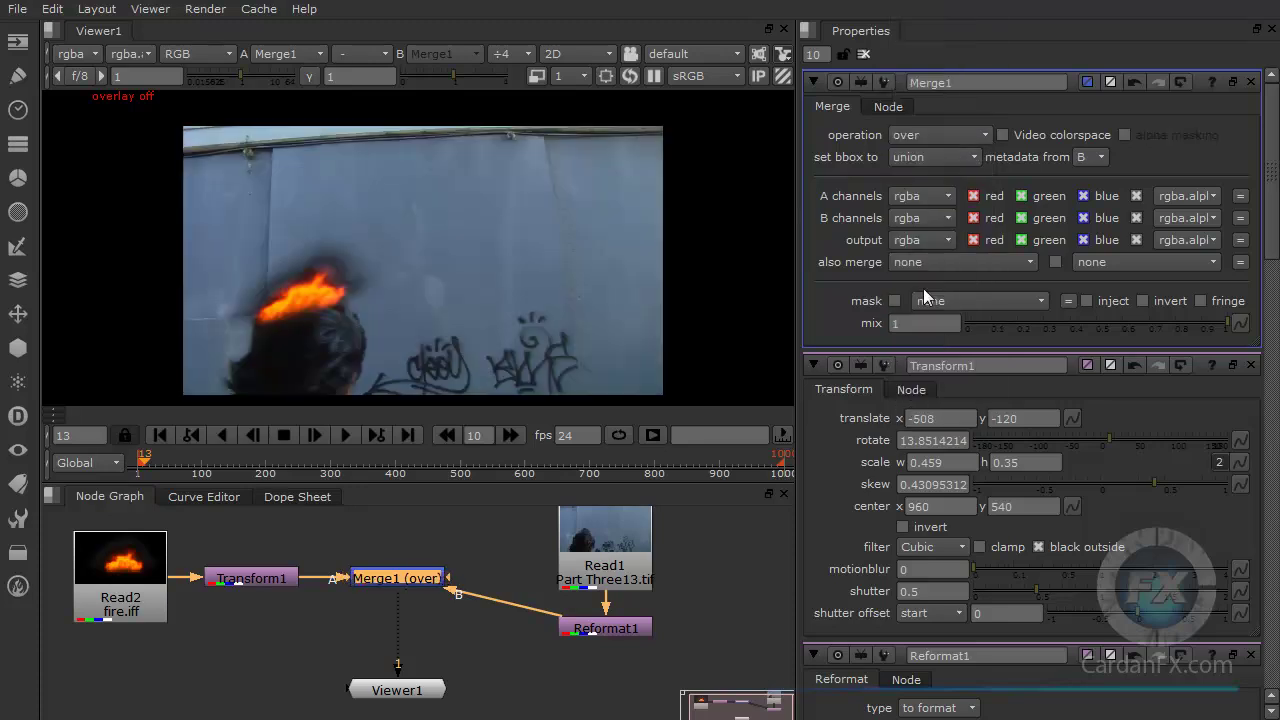
Step: Compare the fire's edges with Merge1's max and atop operations, and return the operation to over
left_click(962, 132)
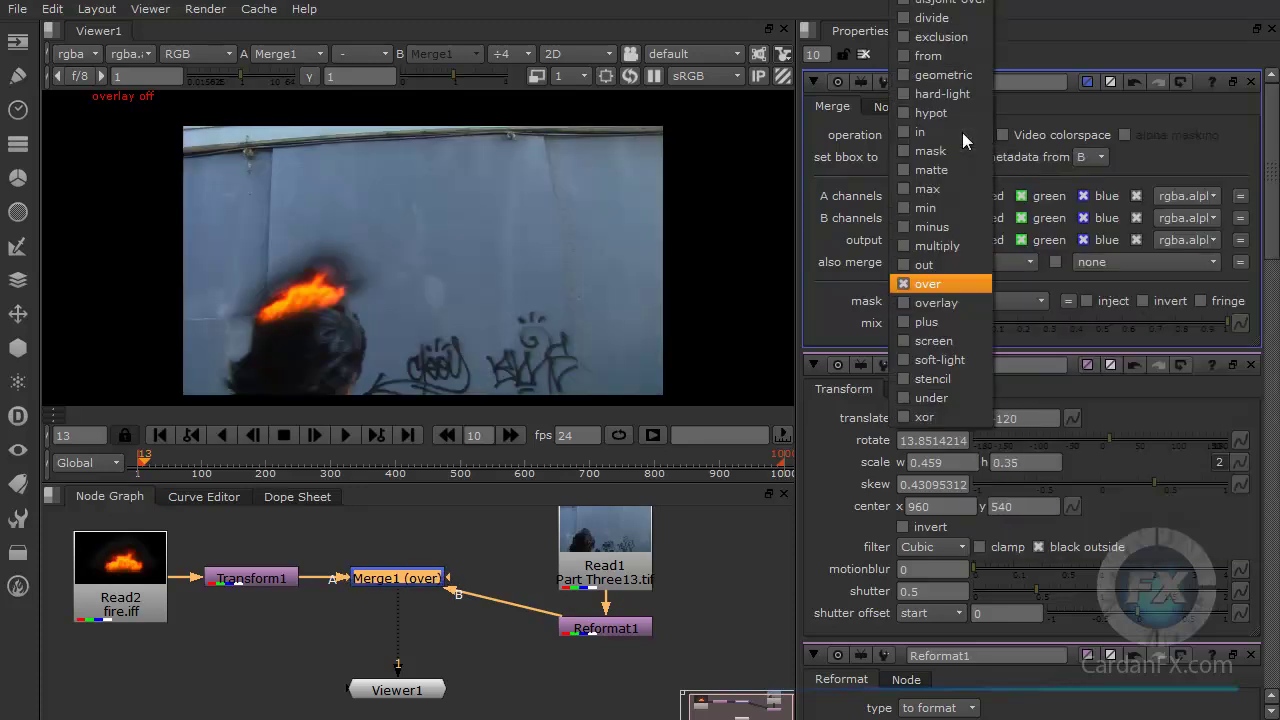
left_click(925, 190)
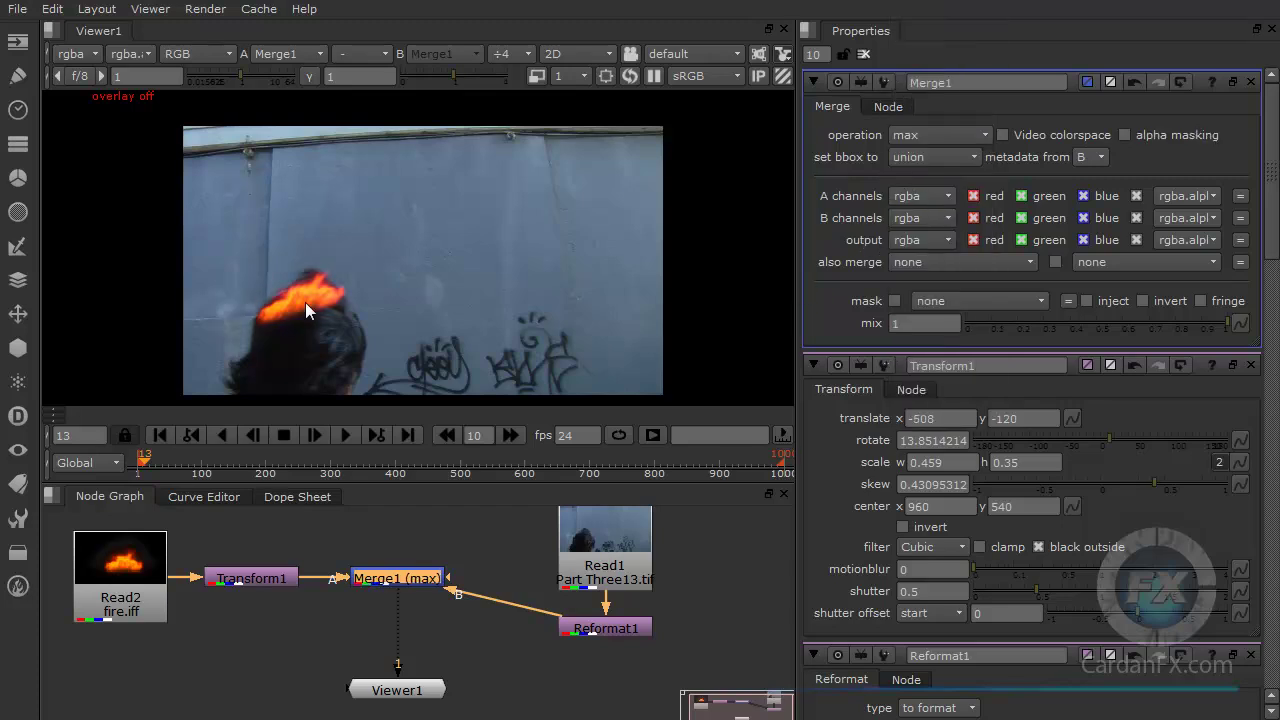
left_click(975, 134)
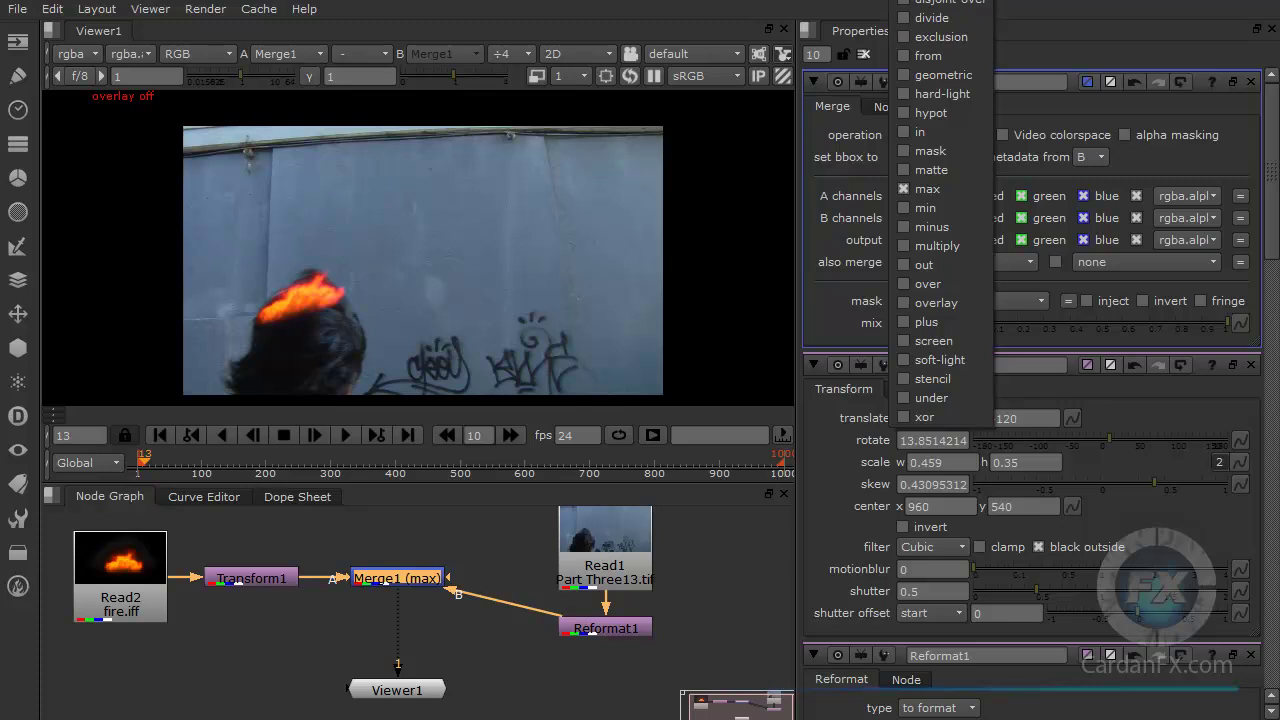
left_click(930, 8)
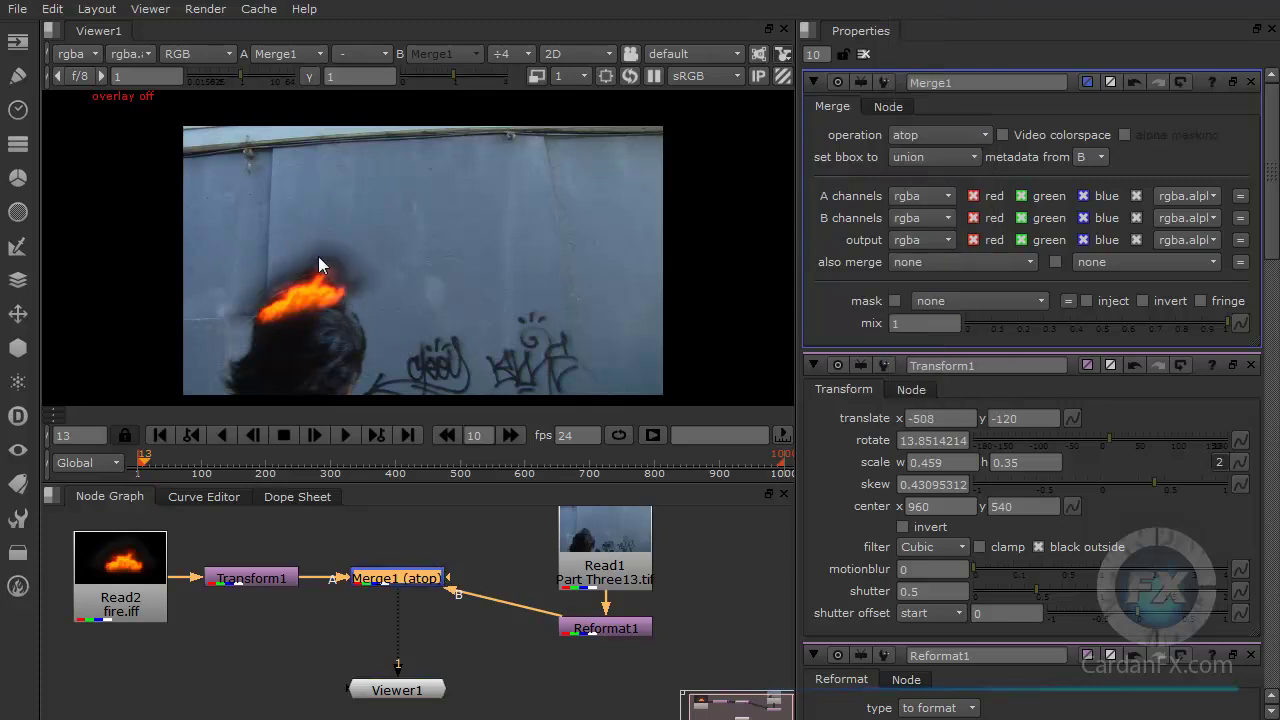
scroll(329, 297, "up", 3)
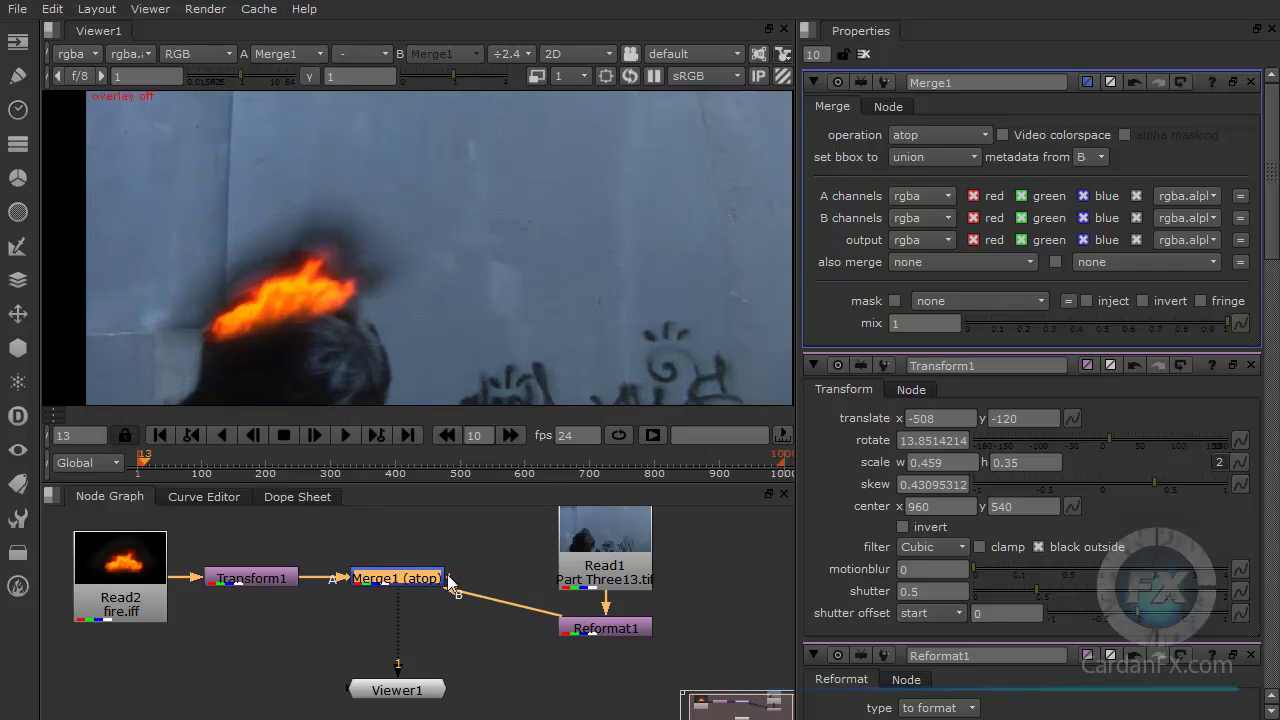
scroll(448, 570, "down", 3)
scroll(448, 575, "up", 4)
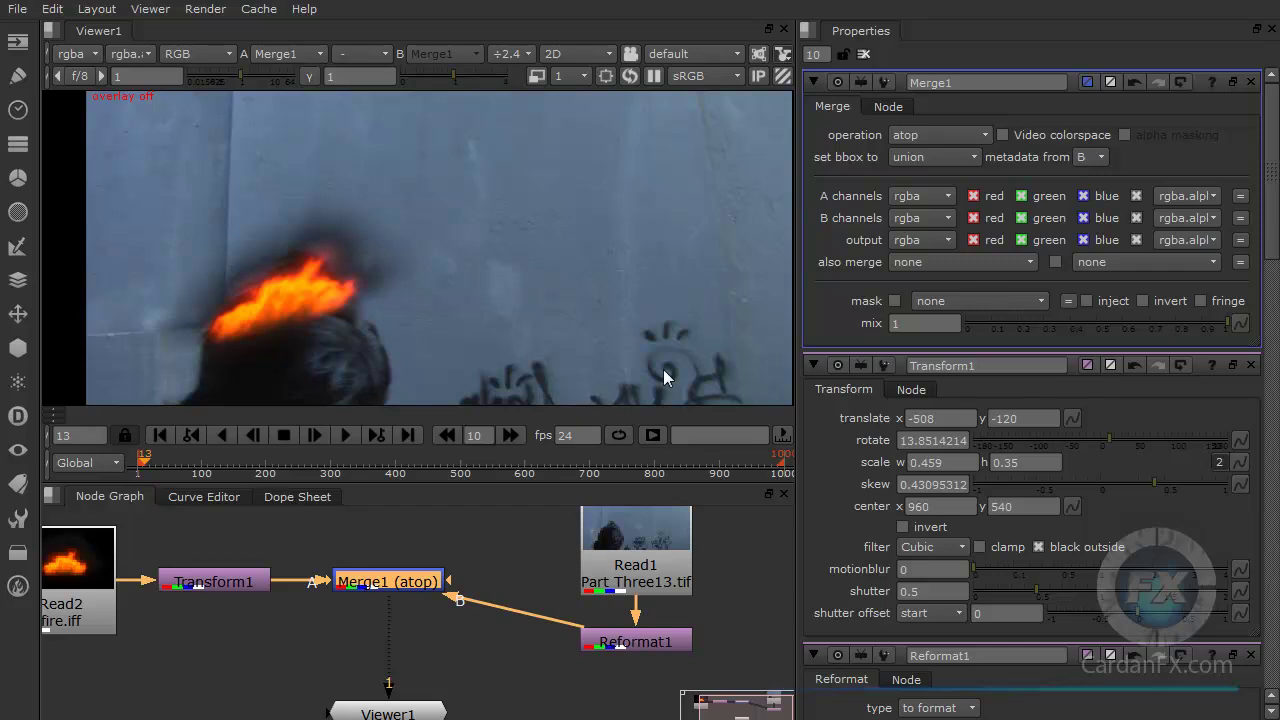
left_click(916, 133)
left_click(853, 141)
left_click(934, 136)
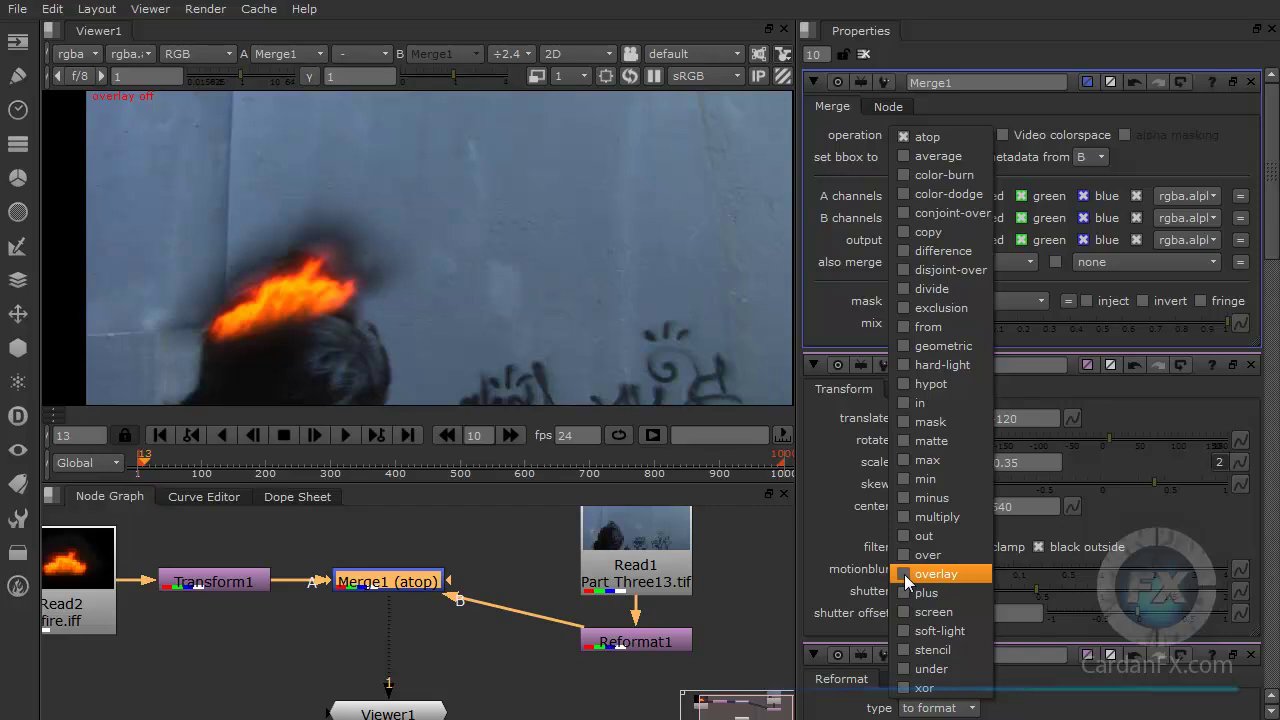
left_click(921, 553)
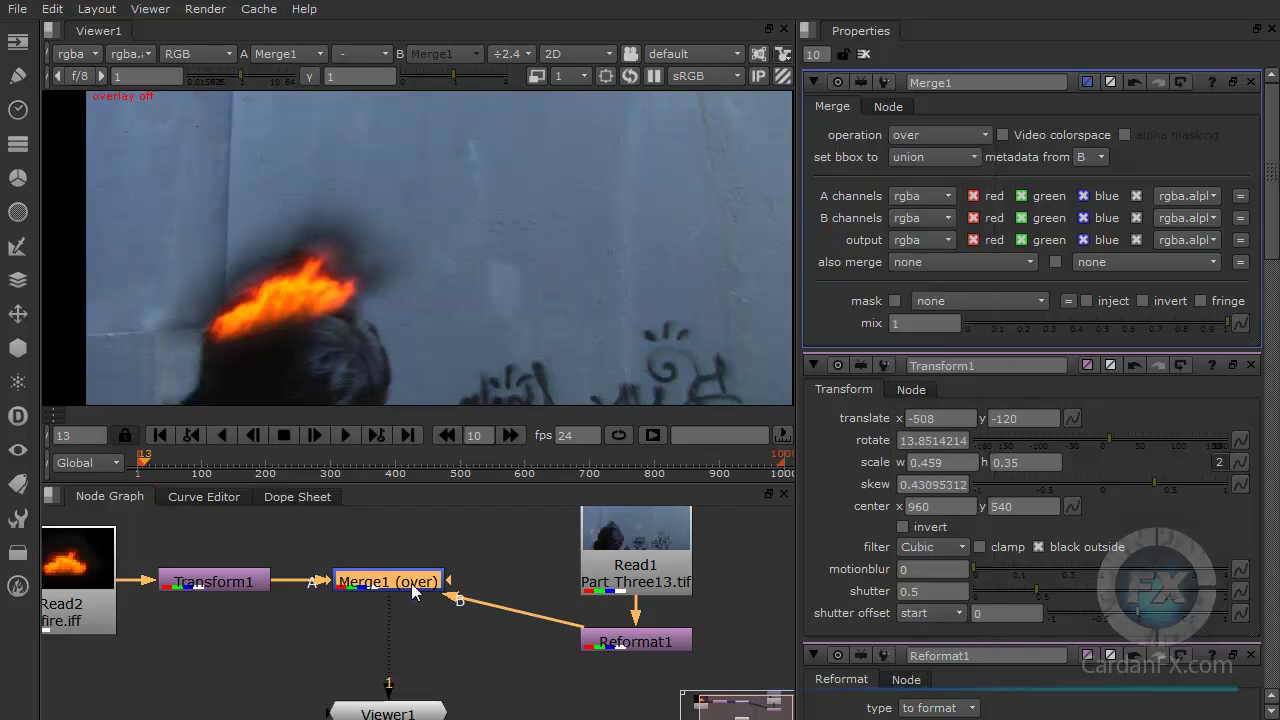
Step: Switch Merge1's Video colorspace option on and back off
left_click(1001, 135)
left_click(1001, 135)
scroll(631, 368, "down", 2)
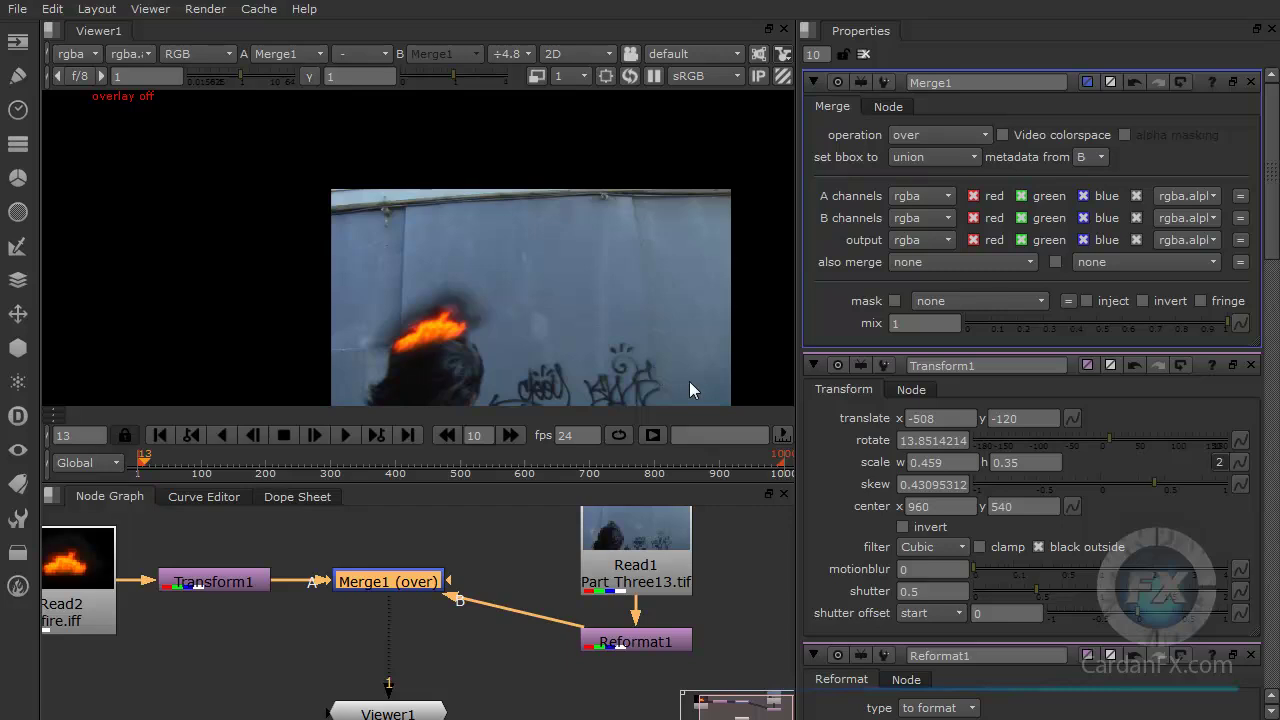
middle_click_drag(689, 381, 637, 319)
Step: Set Merge1's bounding box to intersection and examine the area around the fire and the frame edges
left_click(965, 157)
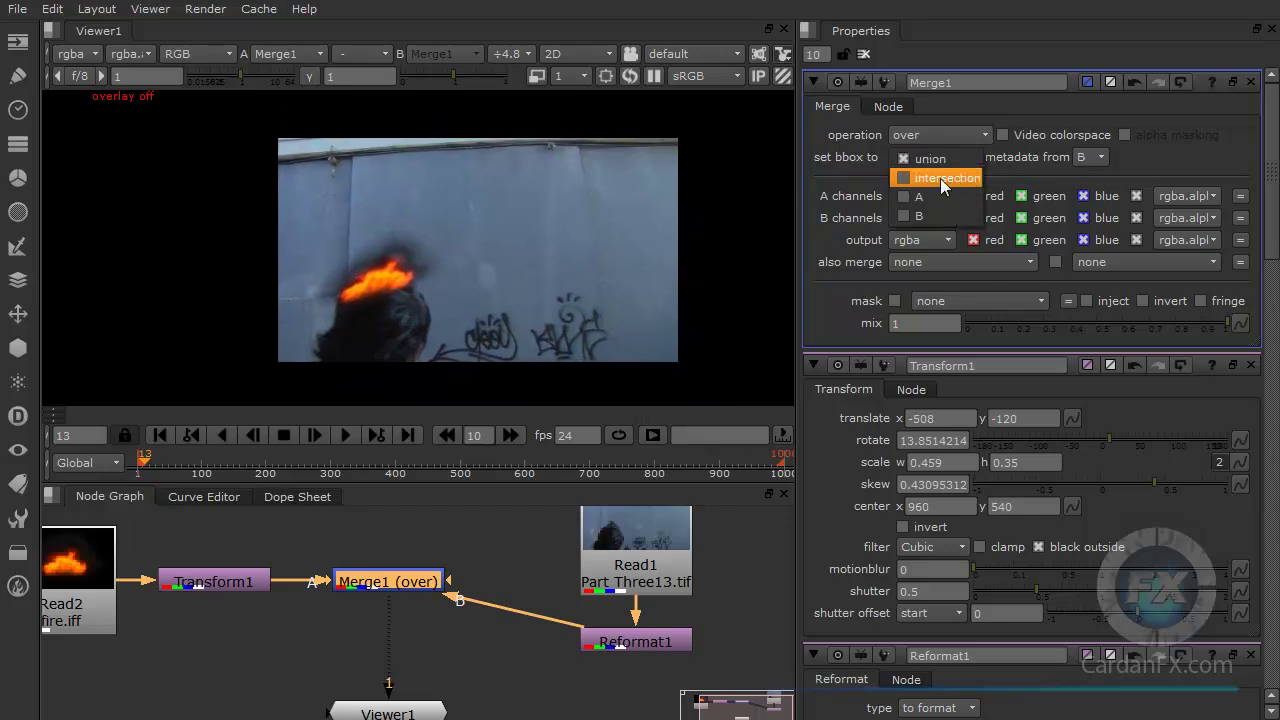
left_click(929, 178)
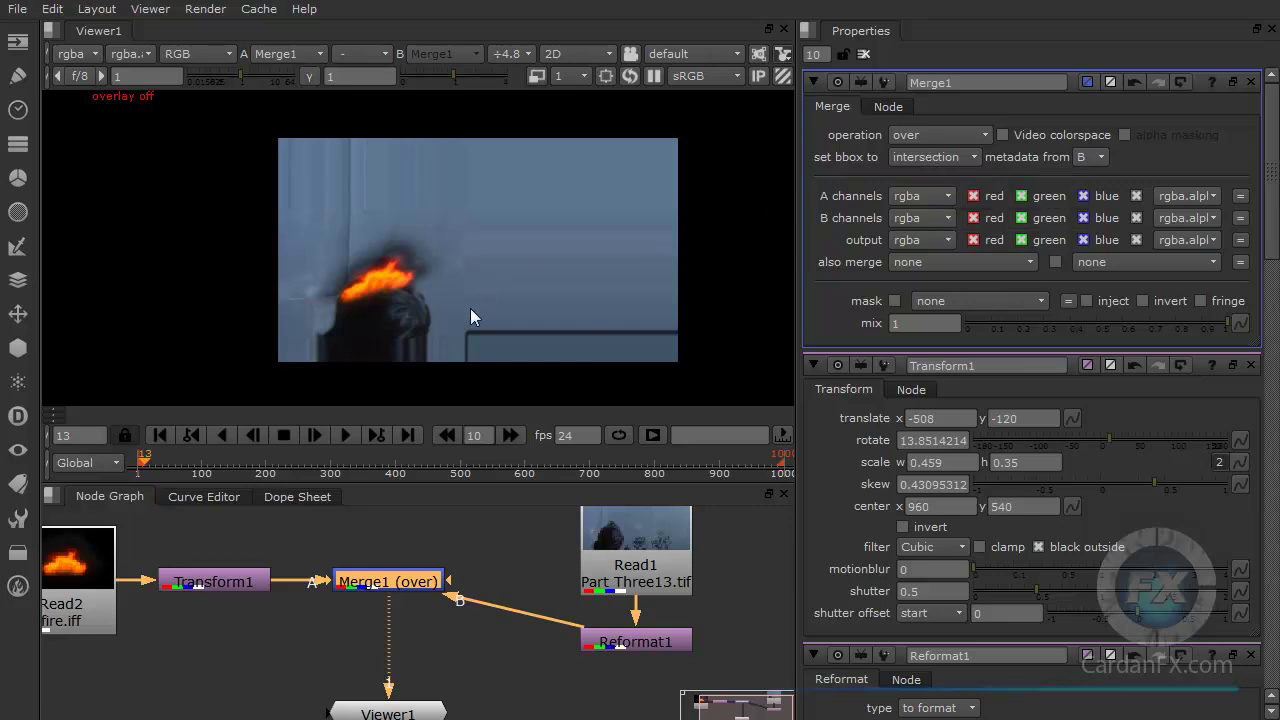
scroll(439, 296, "up", 3)
scroll(439, 296, "down", 1)
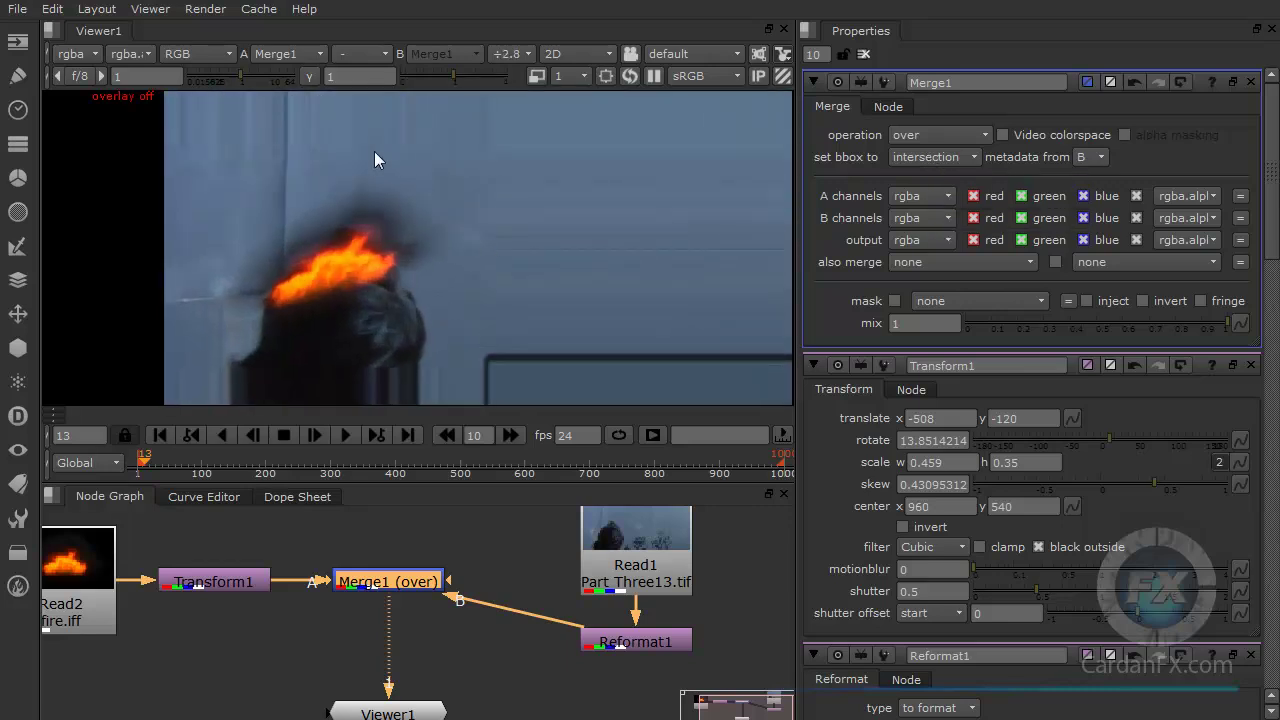
scroll(424, 160, "down", 3)
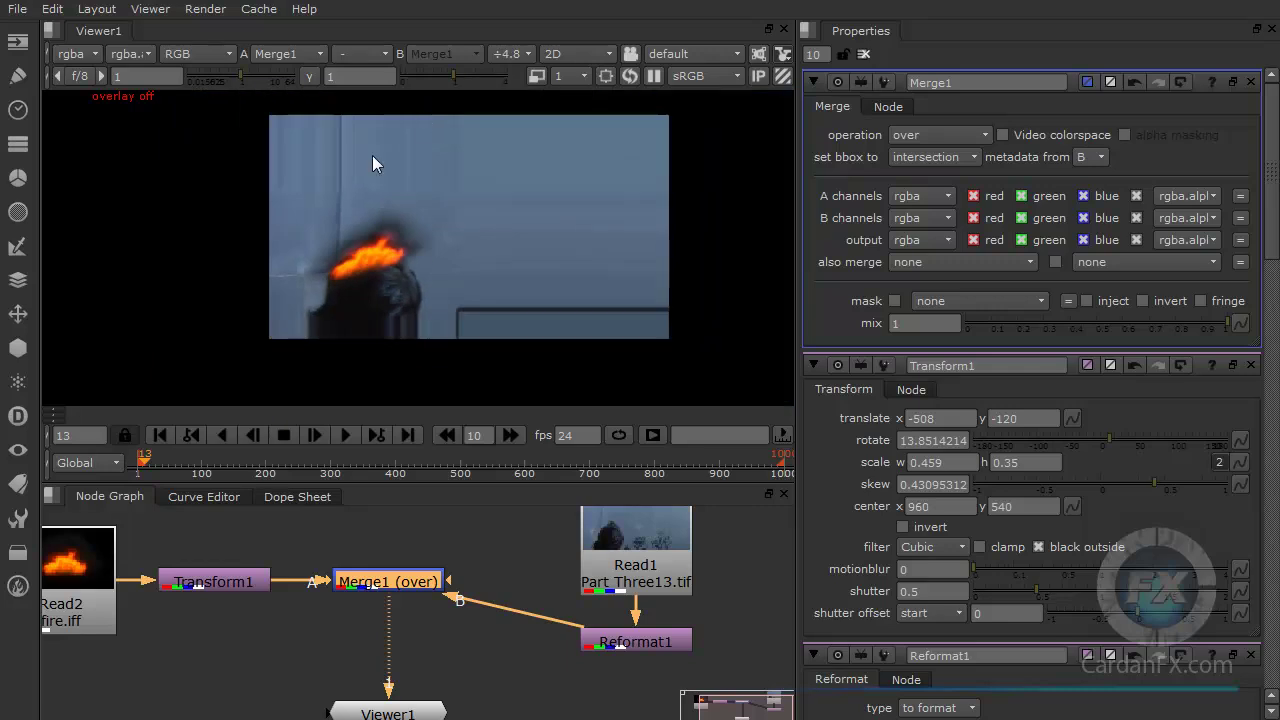
Step: Try a BlackOutside node between Merge1 and Viewer1, and delete it
left_click(948, 158)
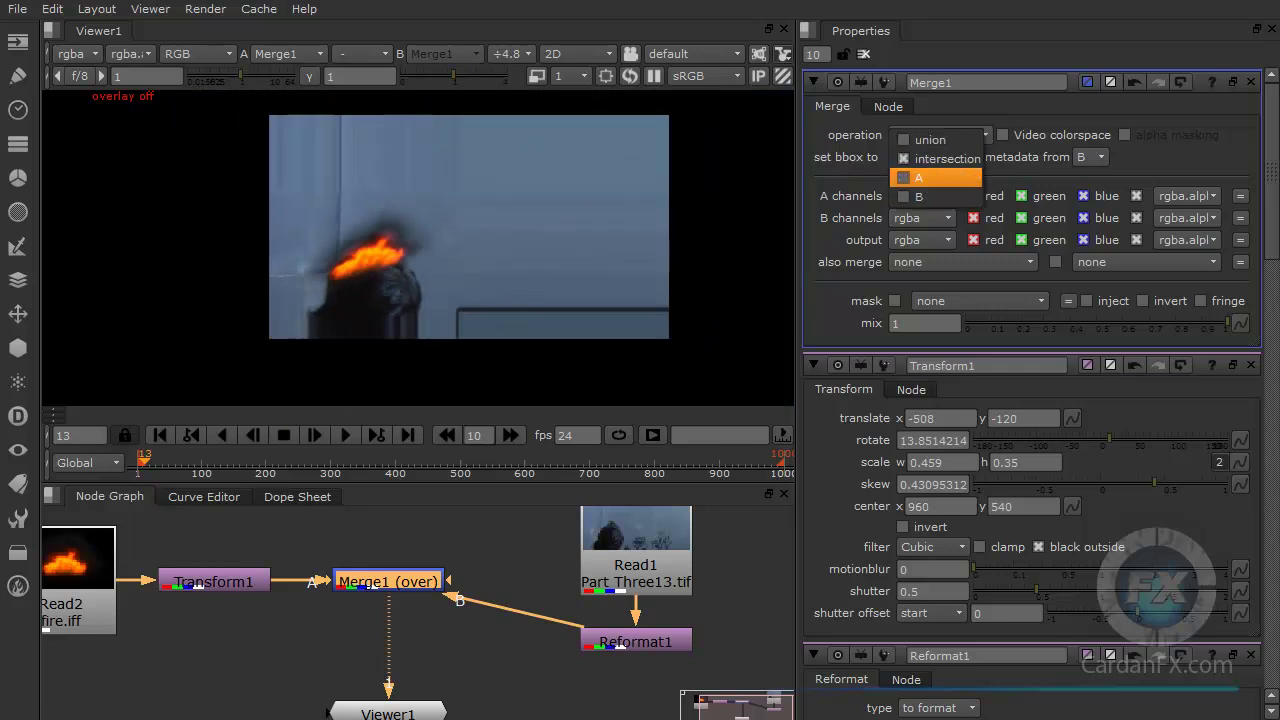
left_click(17, 313)
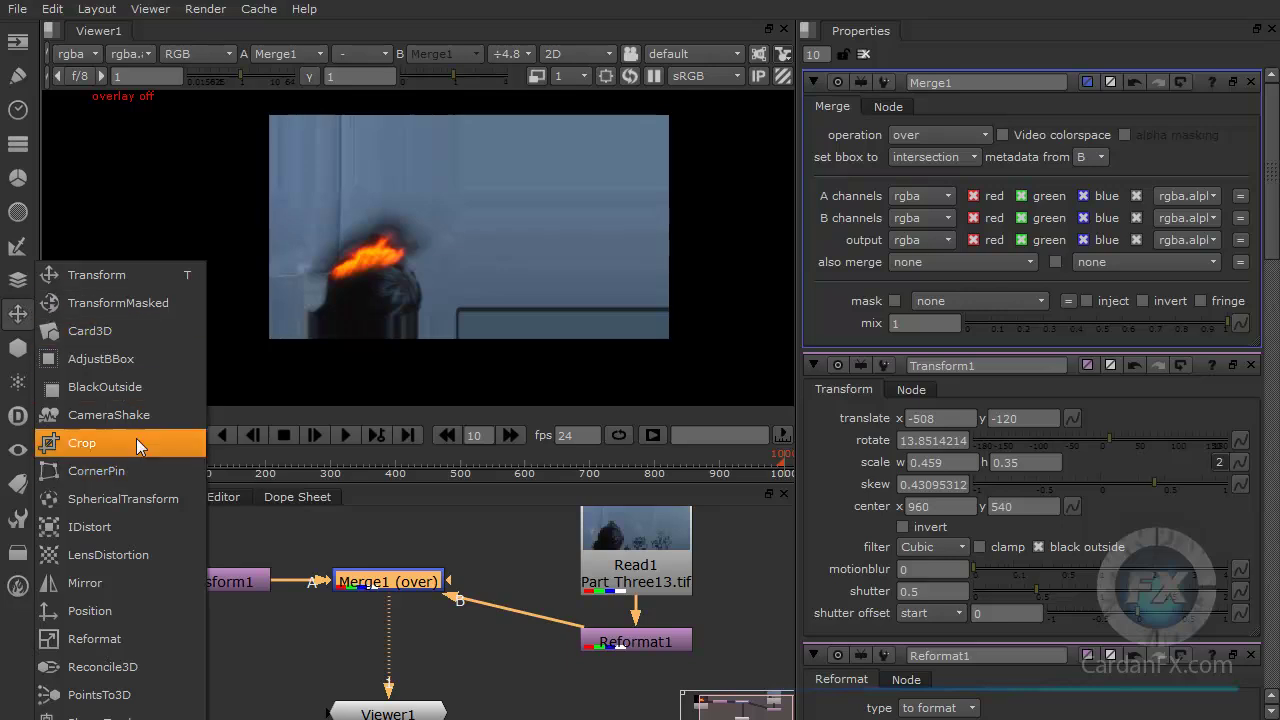
left_click(131, 380)
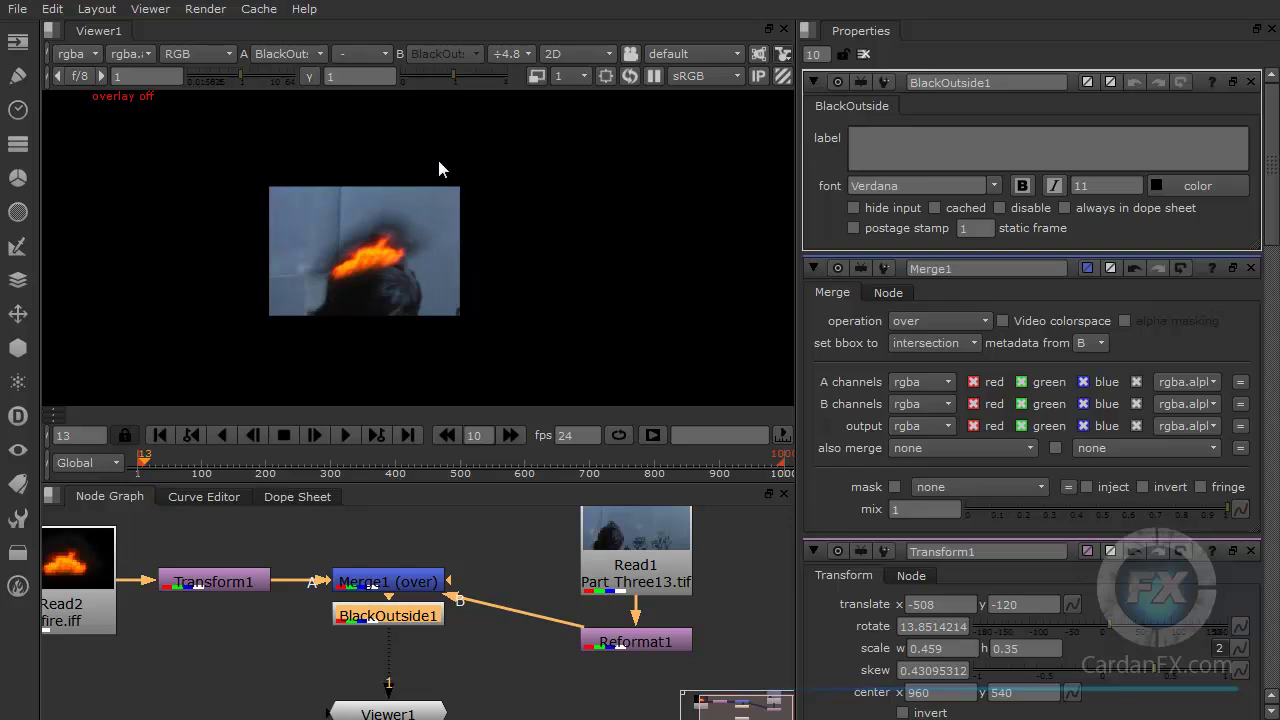
left_click_drag(412, 622, 398, 640)
key("Delete")
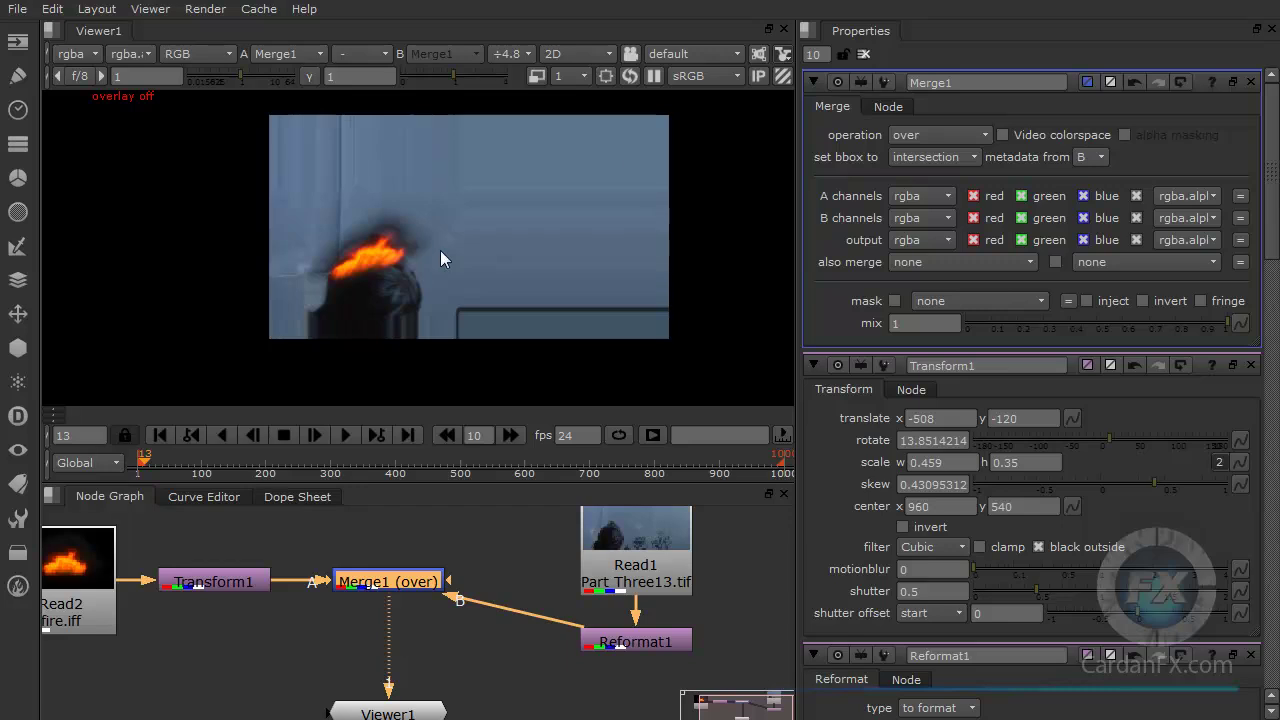
Step: Compare Merge1's union, A and B bounding box settings on the composite, and leave the bounding box at union
left_click(928, 158)
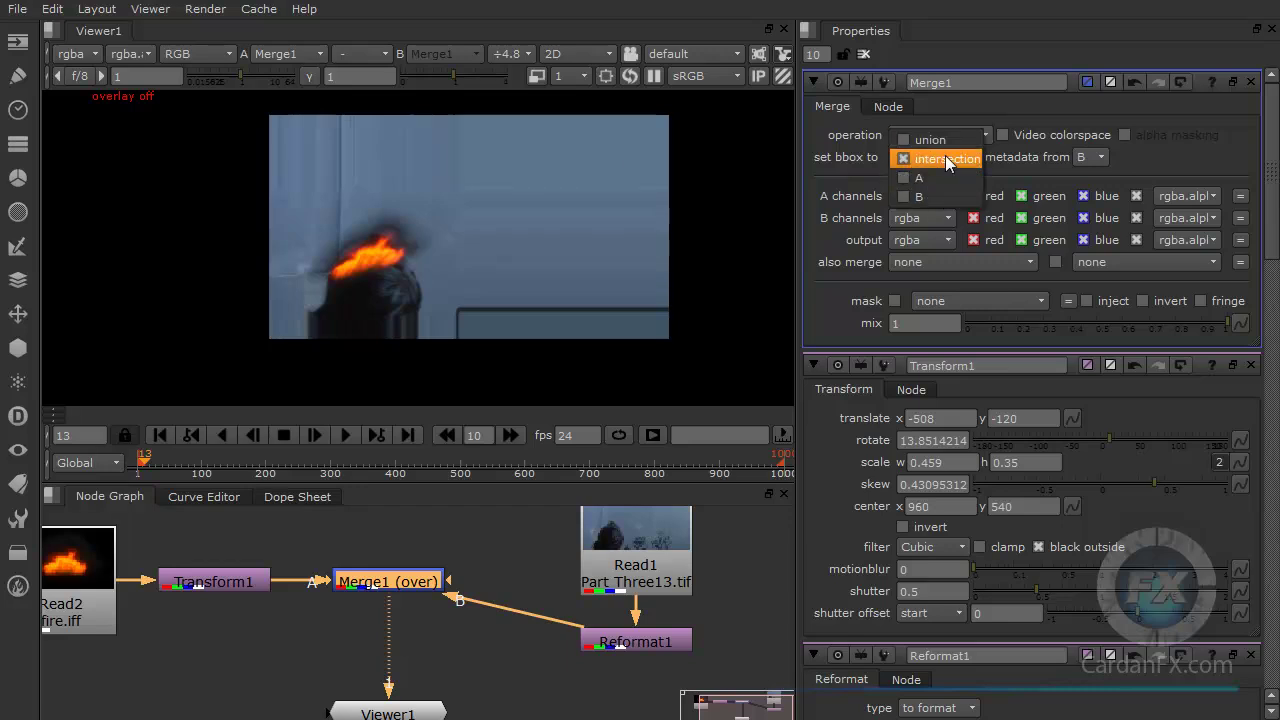
left_click(927, 144)
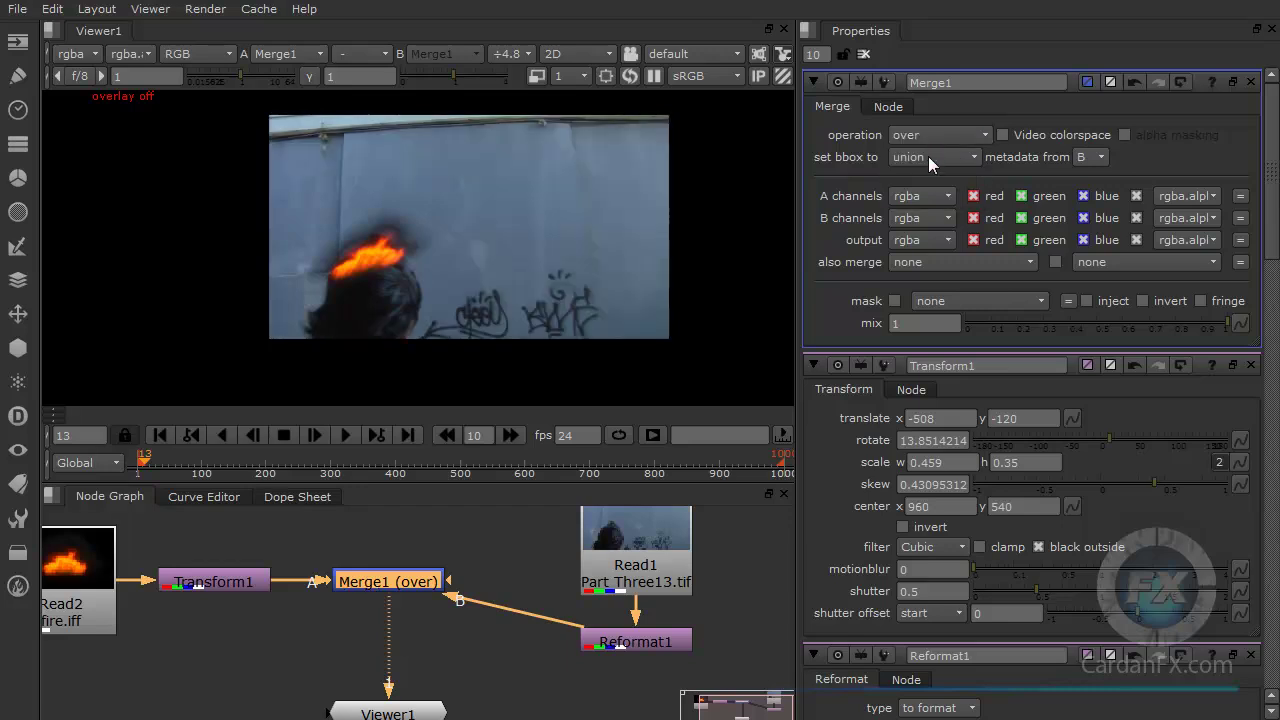
left_click(928, 157)
left_click(912, 196)
left_click(912, 157)
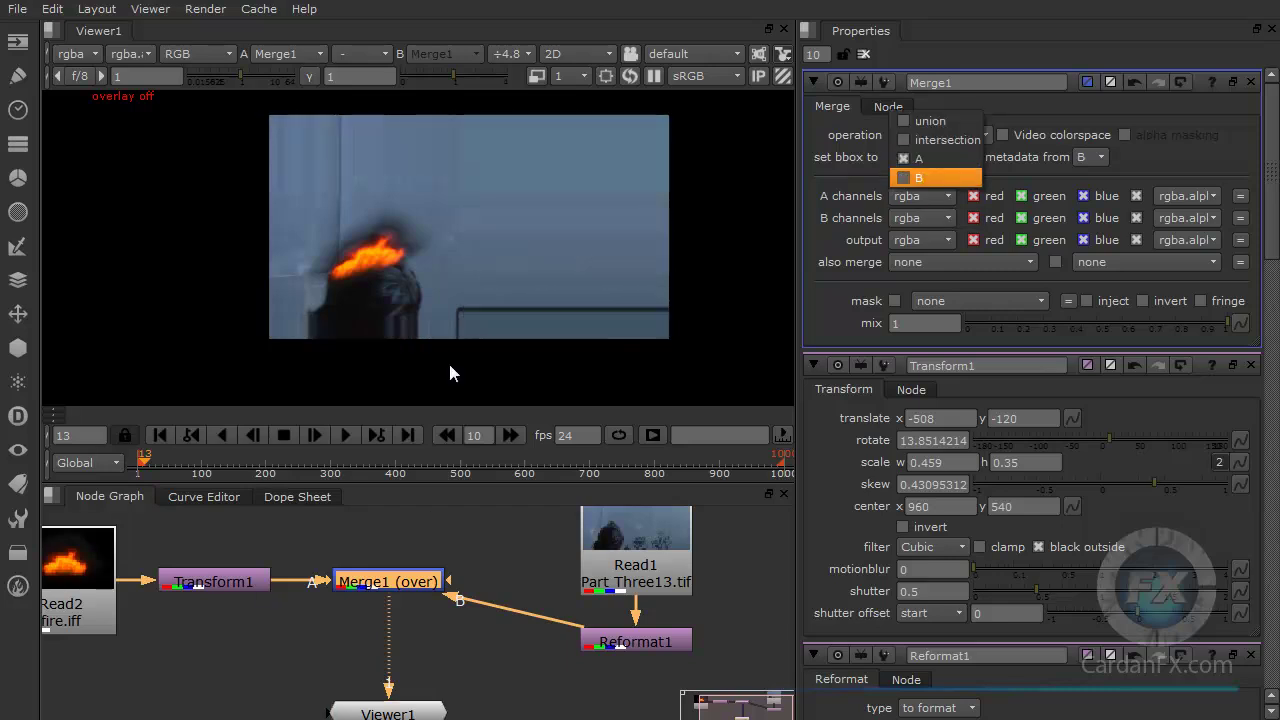
left_click(916, 177)
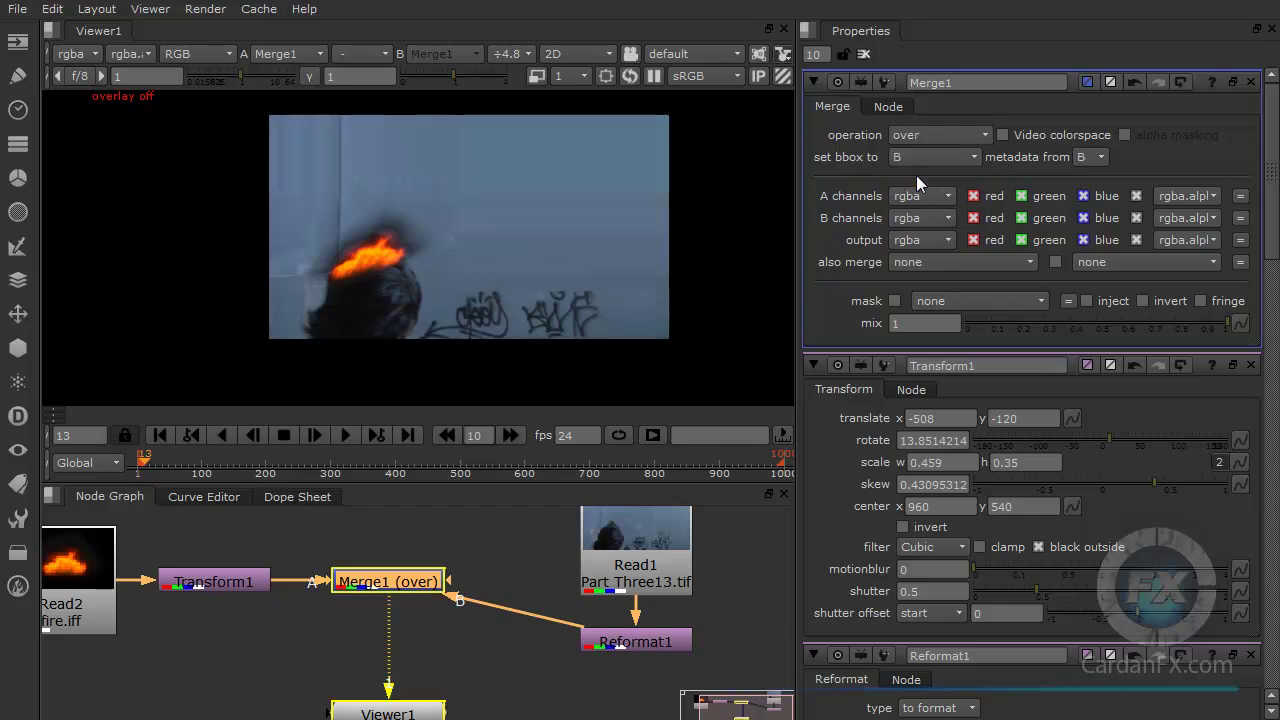
left_click(972, 157)
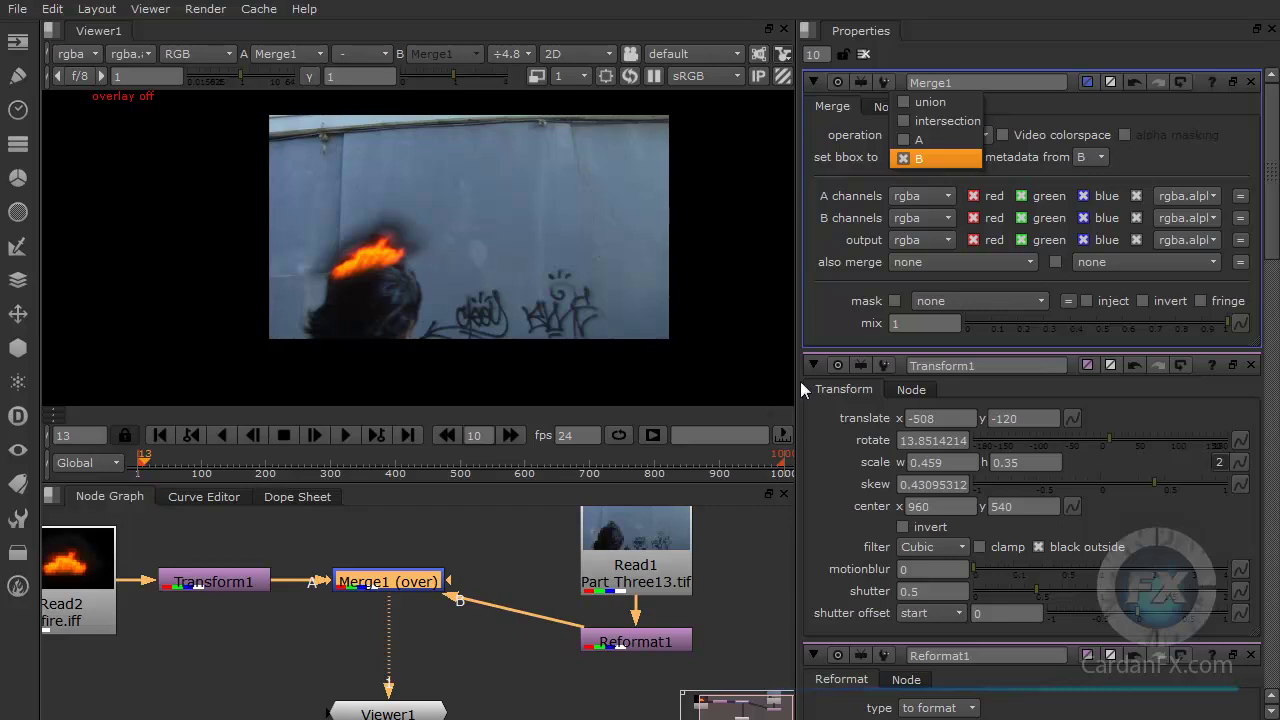
left_click(912, 102)
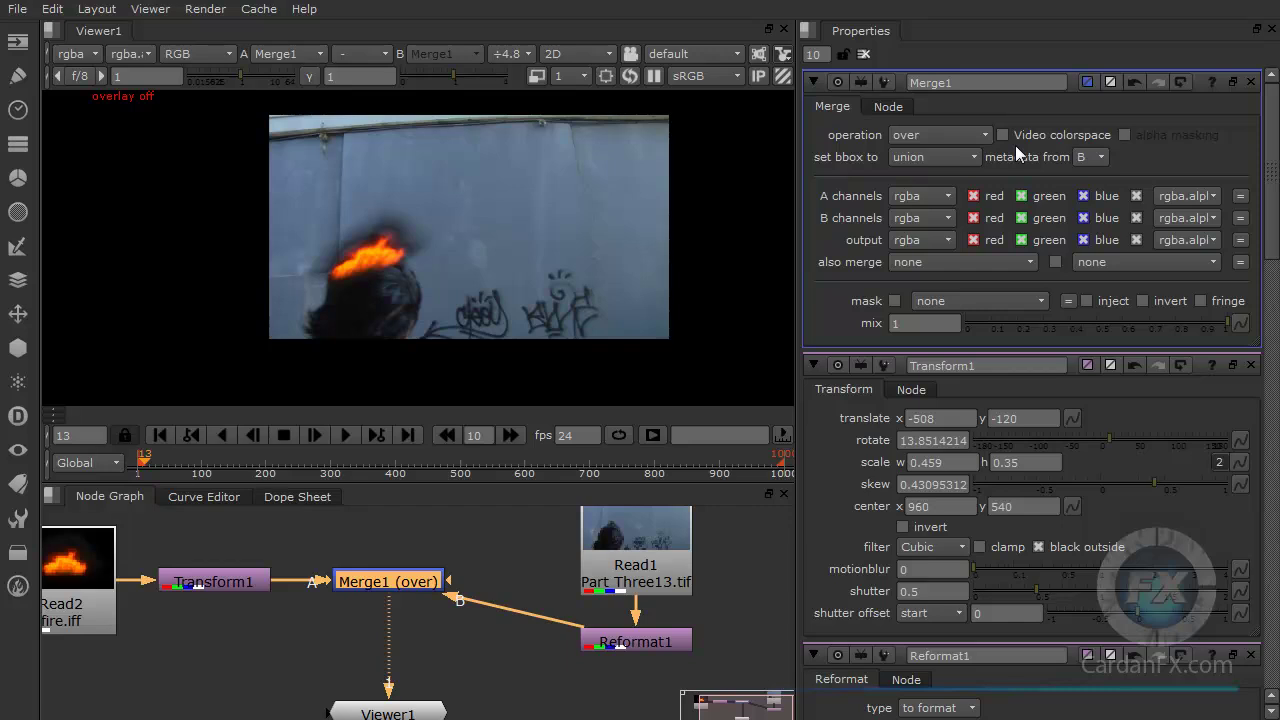
Step: Switch off the red, green, blue and alpha channels of Merge1's A input and examine the effect on the fire
left_click(973, 196)
left_click(1021, 196)
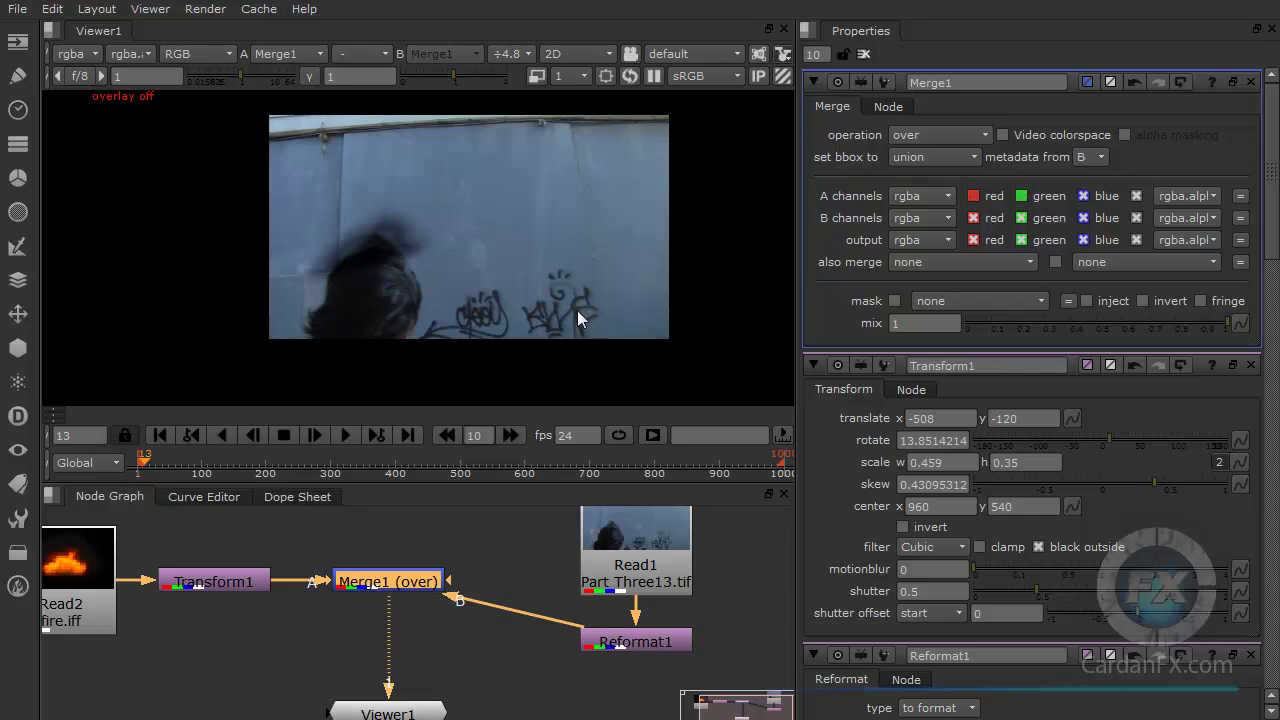
scroll(386, 247, "up", 2)
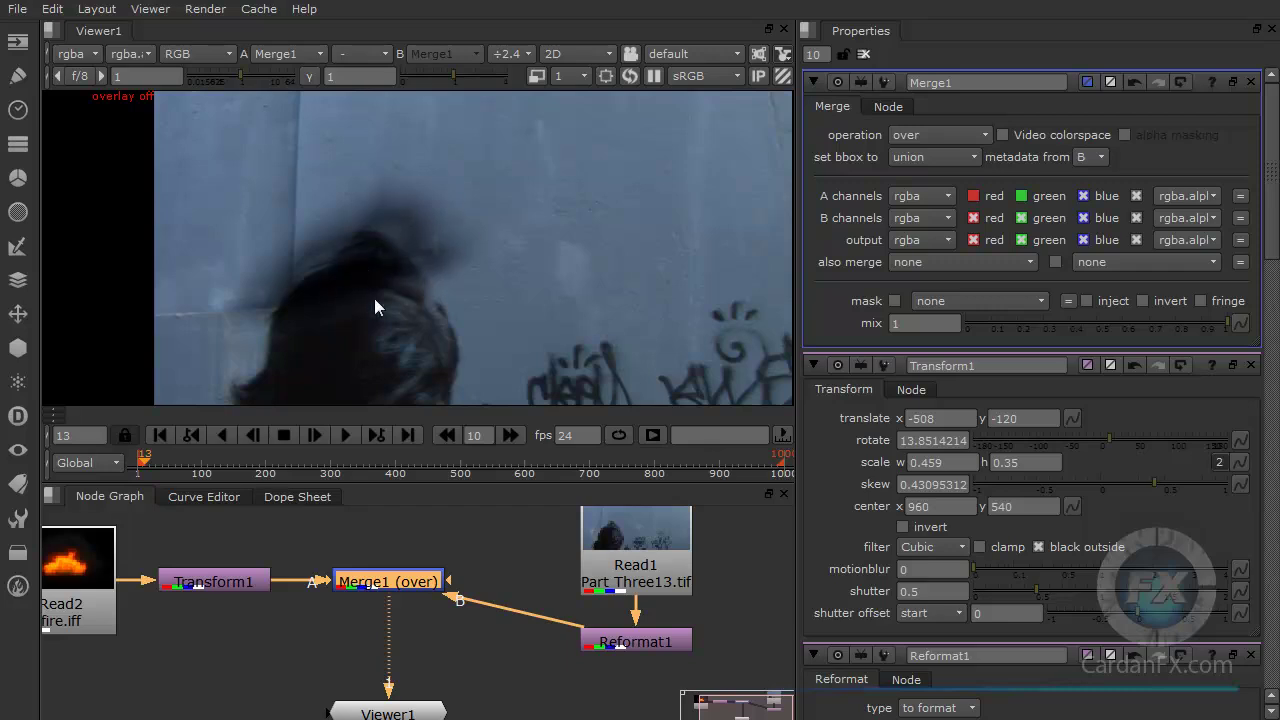
left_click(1084, 196)
left_click(1084, 196)
left_click(1136, 196)
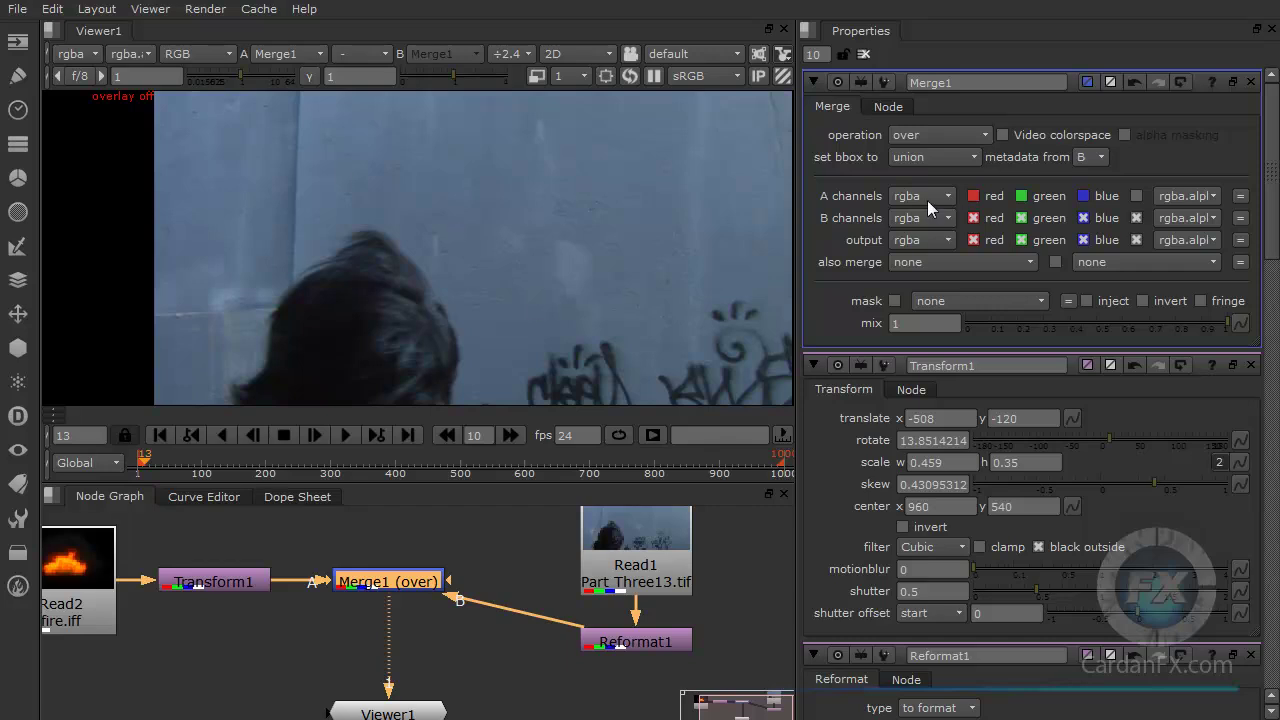
Step: Re-enable the A input's alpha, blue and green channels in Merge1, and inspect the fire with only red off
left_click(1137, 195)
left_click(1084, 196)
left_click(1021, 196)
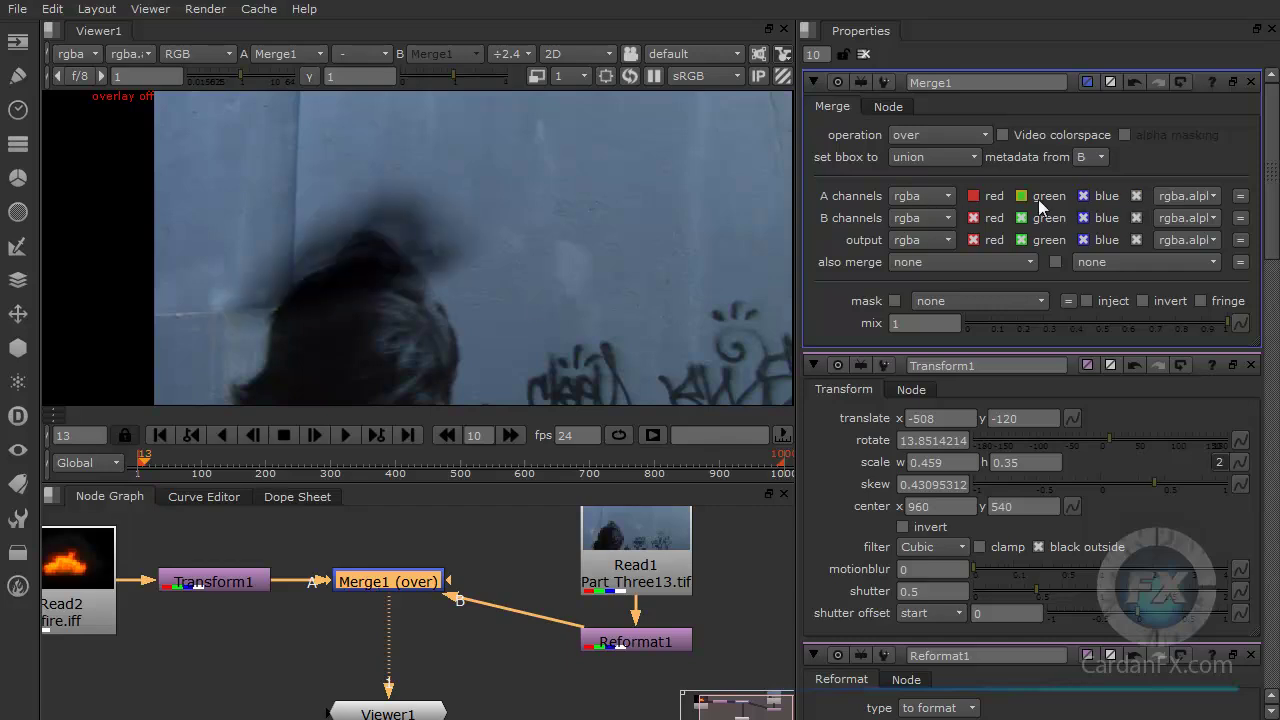
left_click(974, 196)
left_click(974, 196)
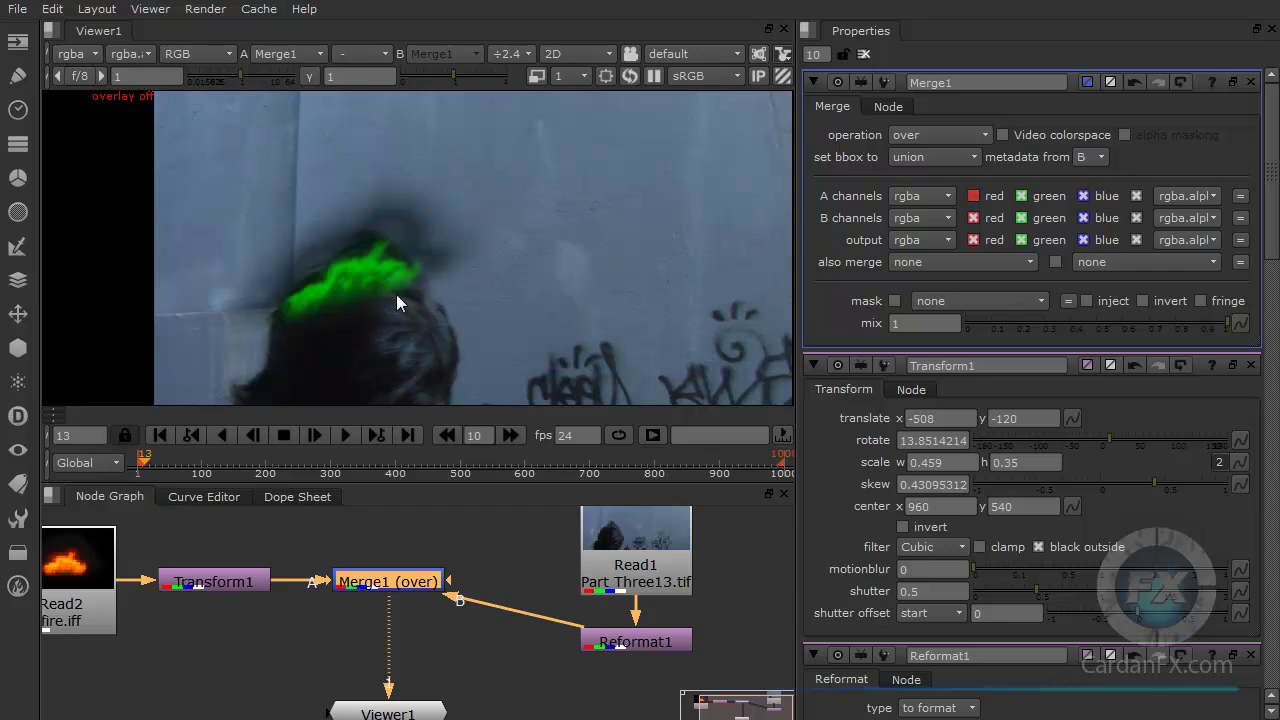
scroll(397, 290, "up", 3)
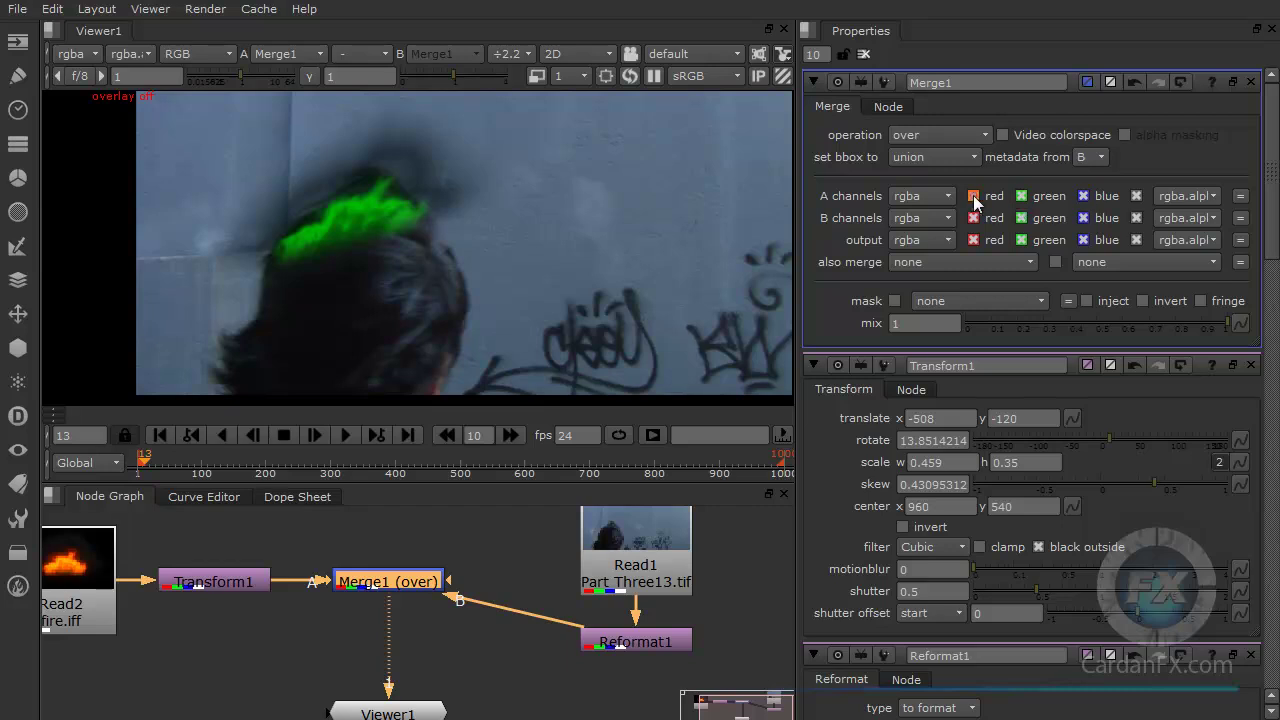
Step: Re-enable the A input's red channel in Merge1, and switch its green channel off and back on
left_click(974, 196)
left_click(1021, 196)
left_click(1084, 196)
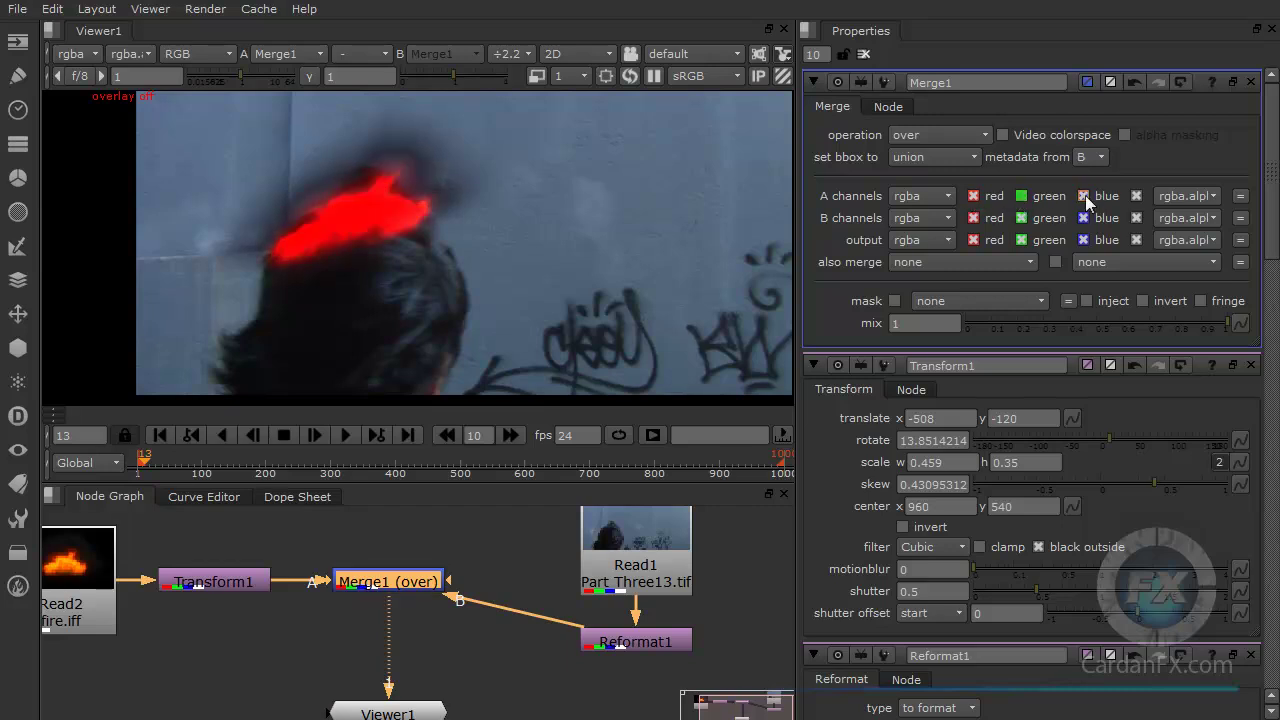
left_click(1020, 196)
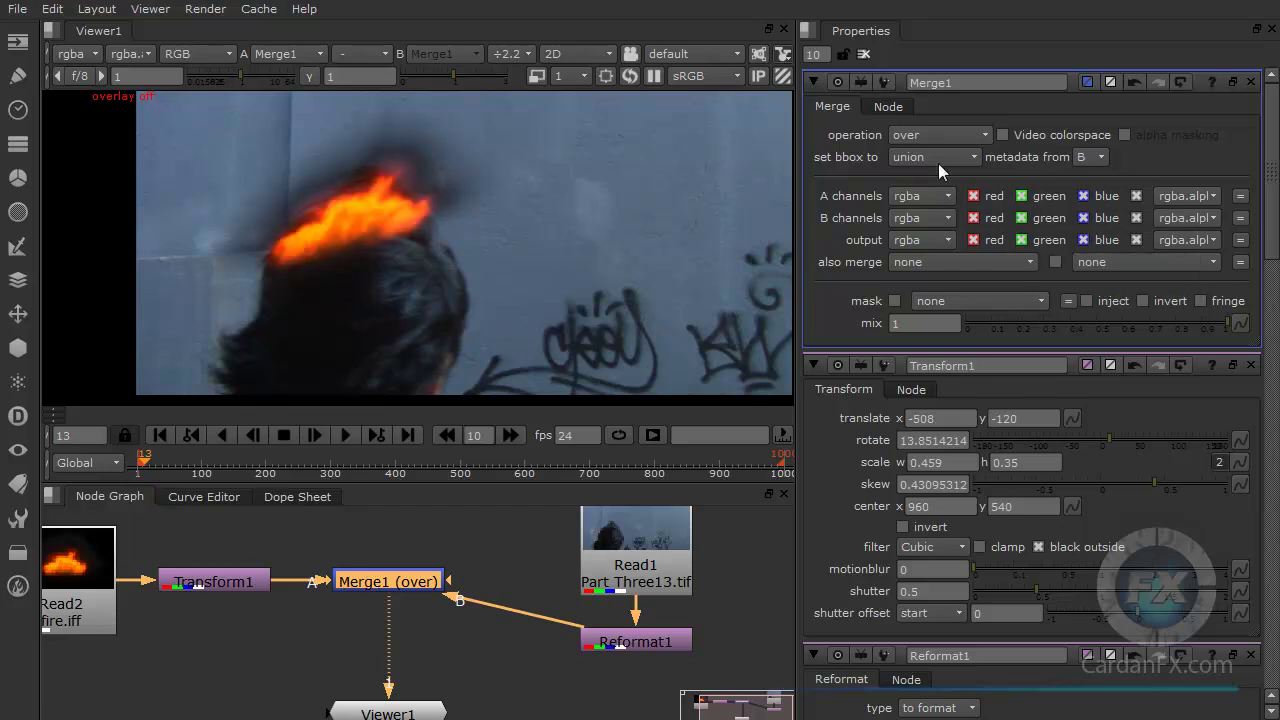
Step: Try Merge1's in and from operations with the A input's green channel off, and restore that channel and the over operation
left_click(1020, 196)
left_click(969, 139)
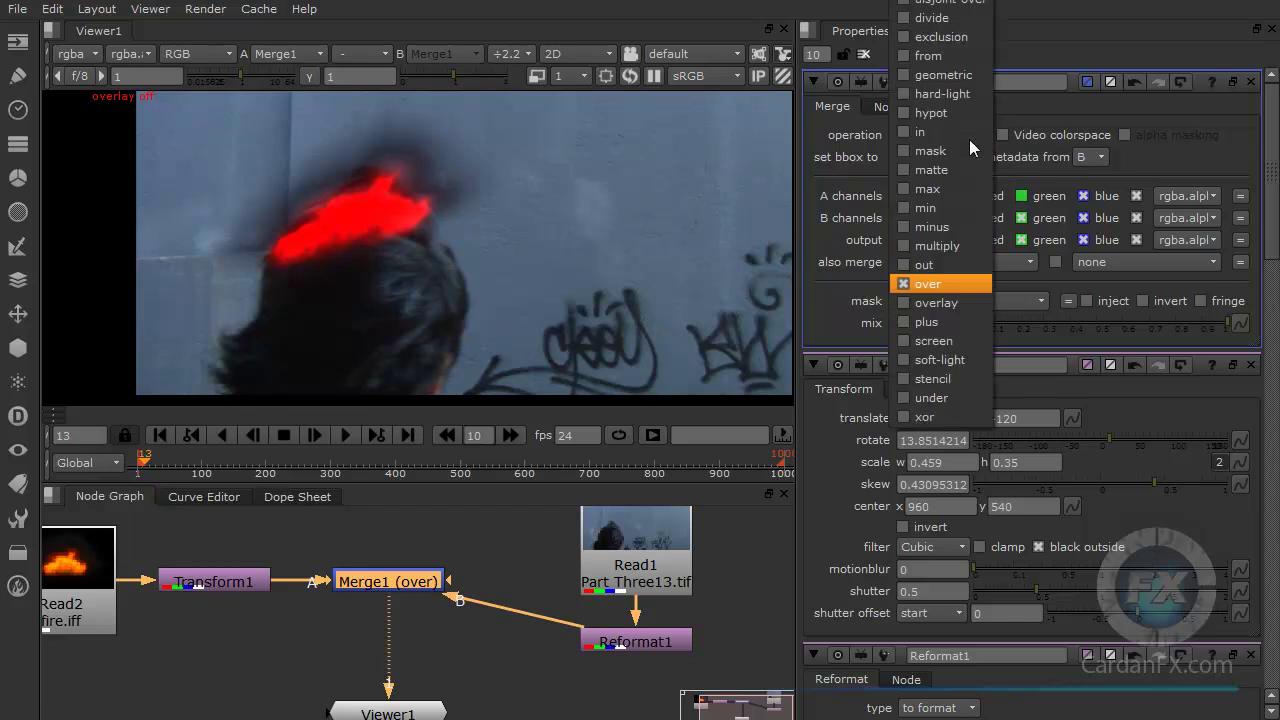
left_click(940, 134)
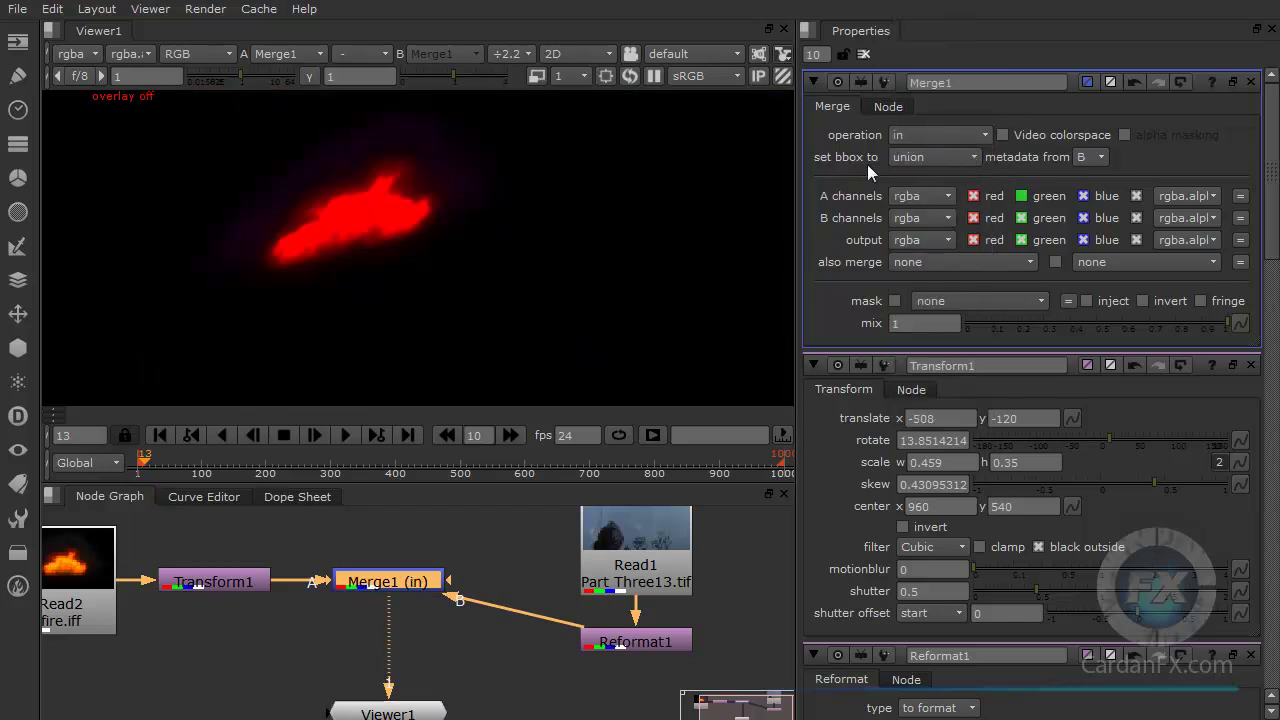
left_click(930, 134)
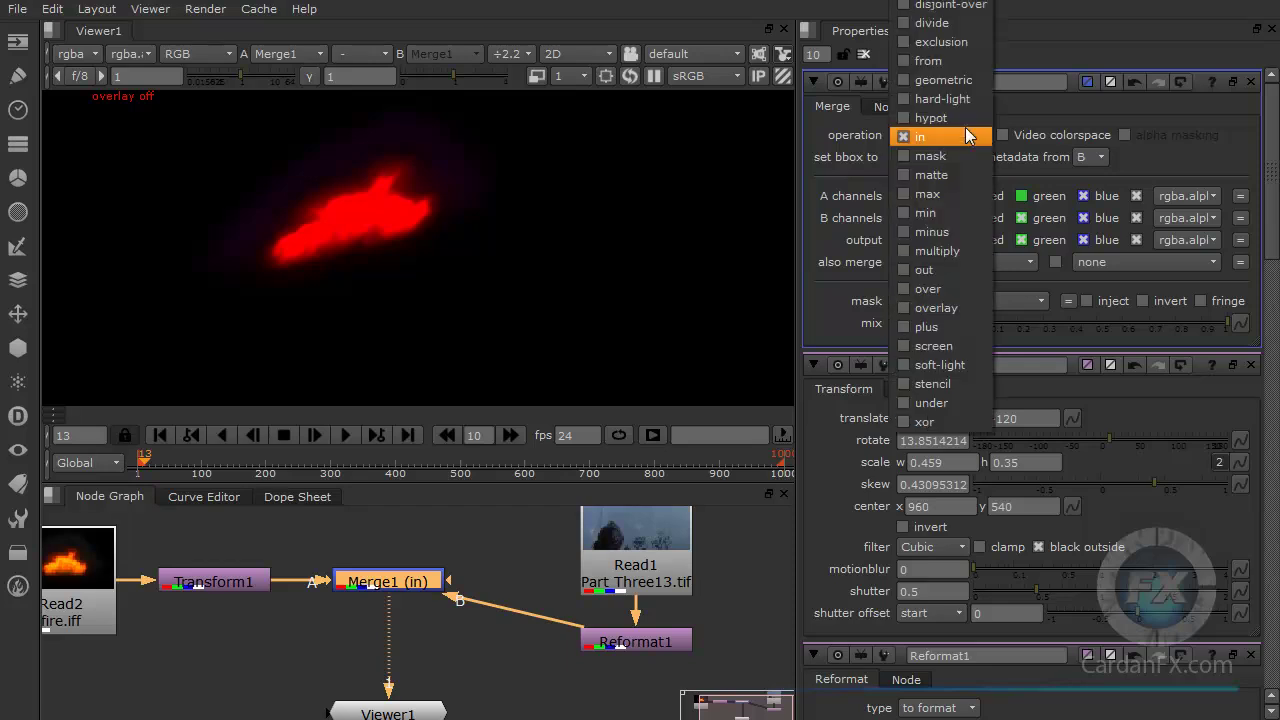
left_click(926, 62)
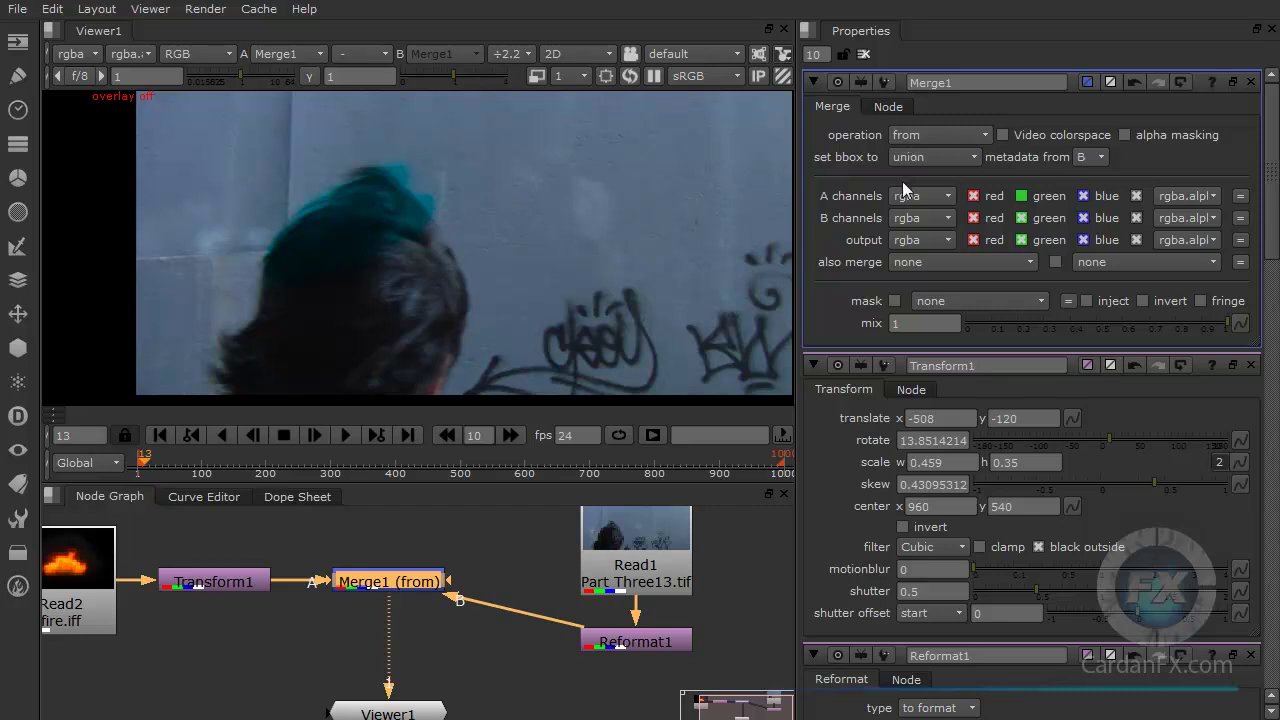
left_click(1021, 196)
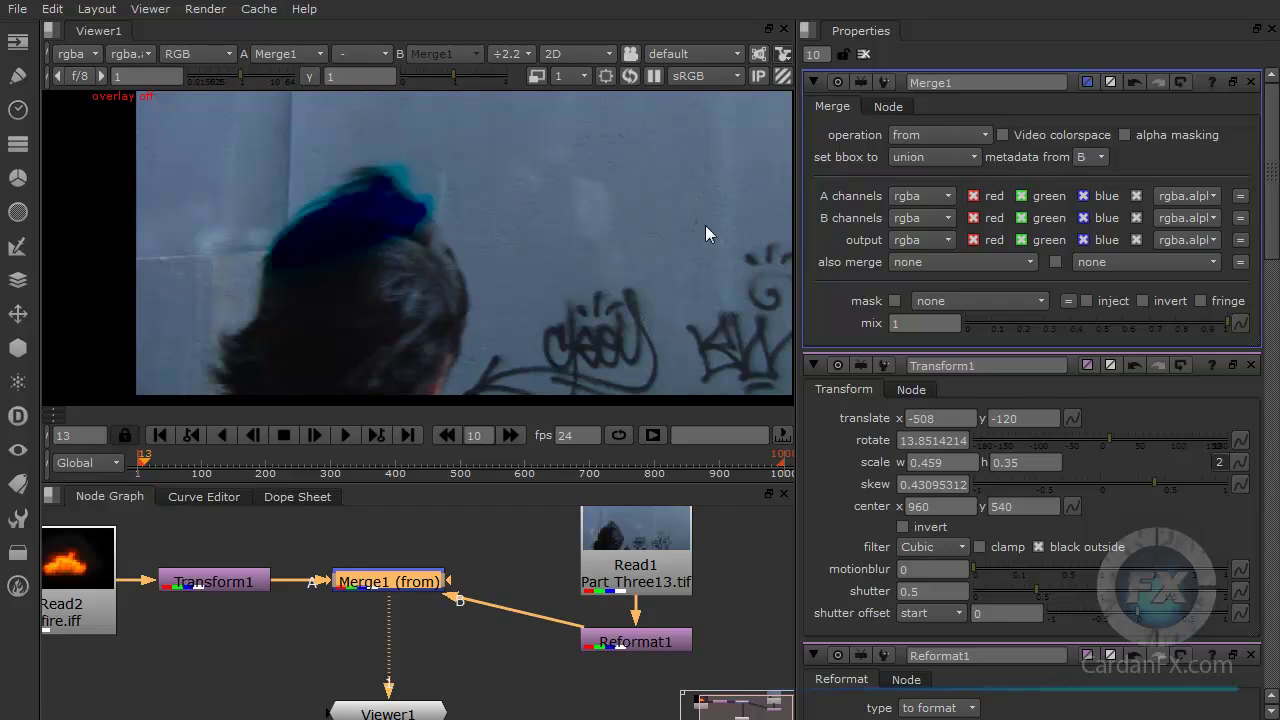
left_click(958, 130)
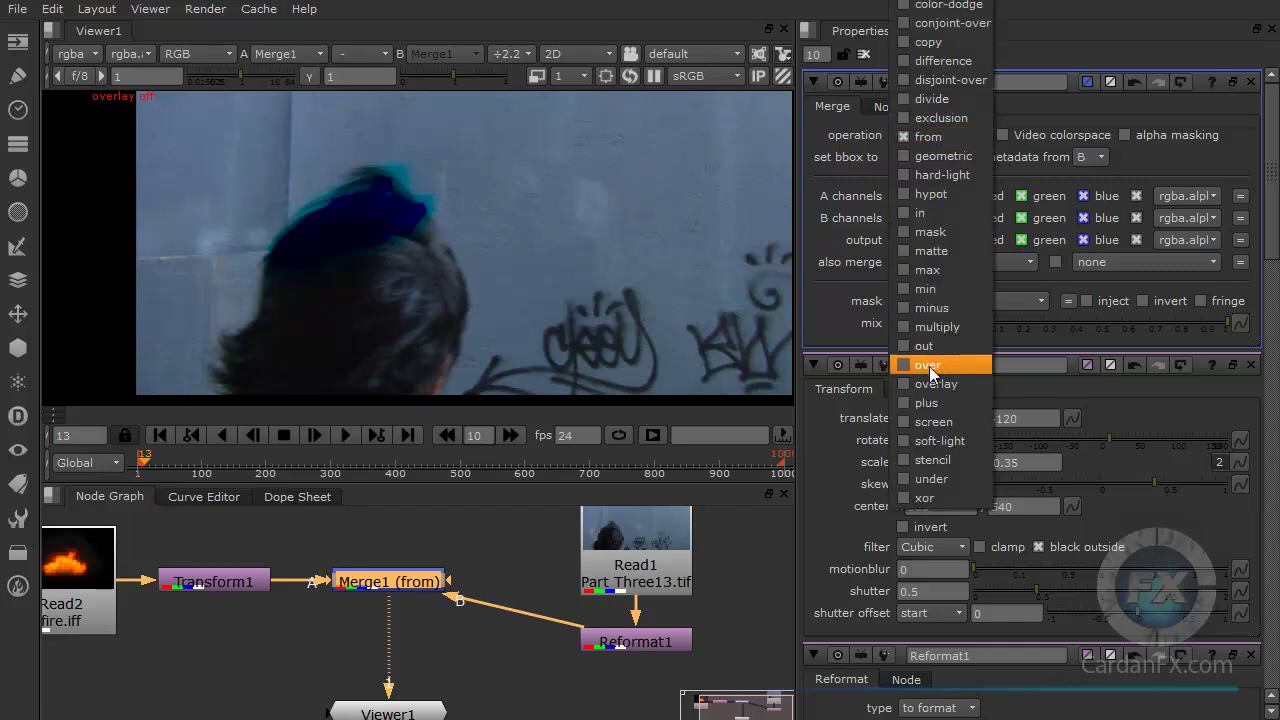
left_click(925, 365)
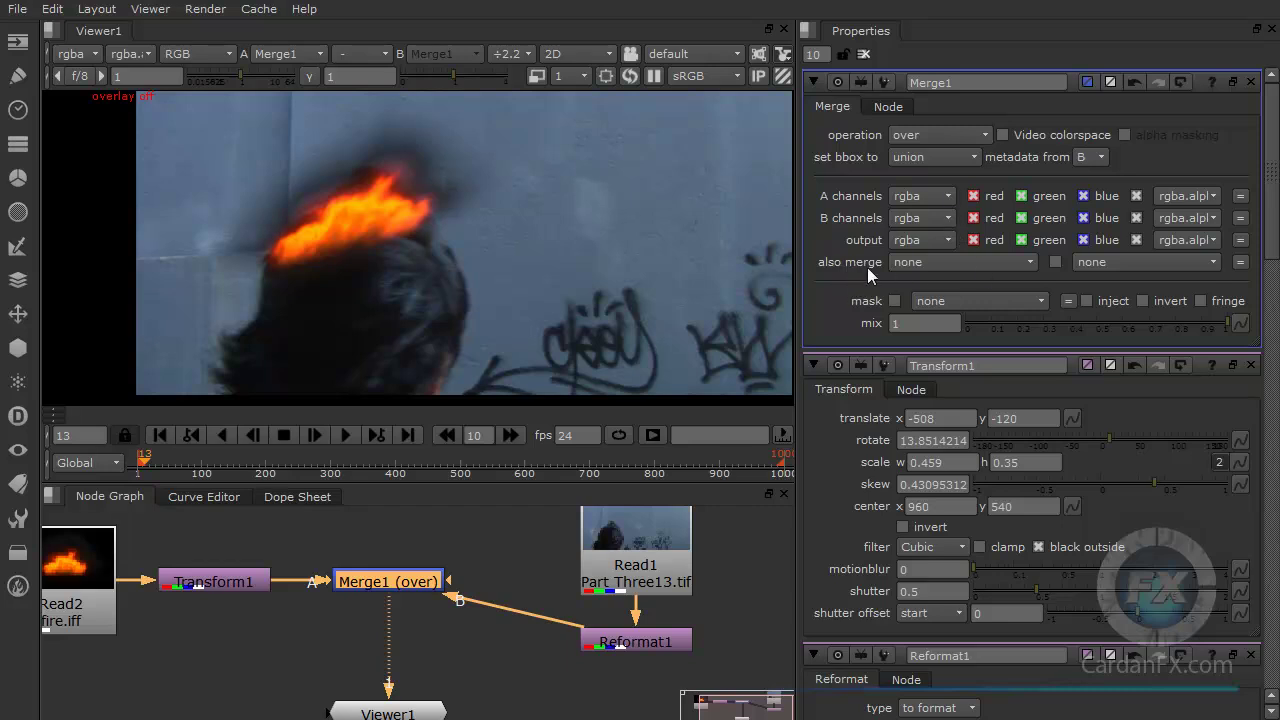
Step: Examine the layer choices for Merge1's also merge option, including the other layers, and leave it at none
left_click(1015, 263)
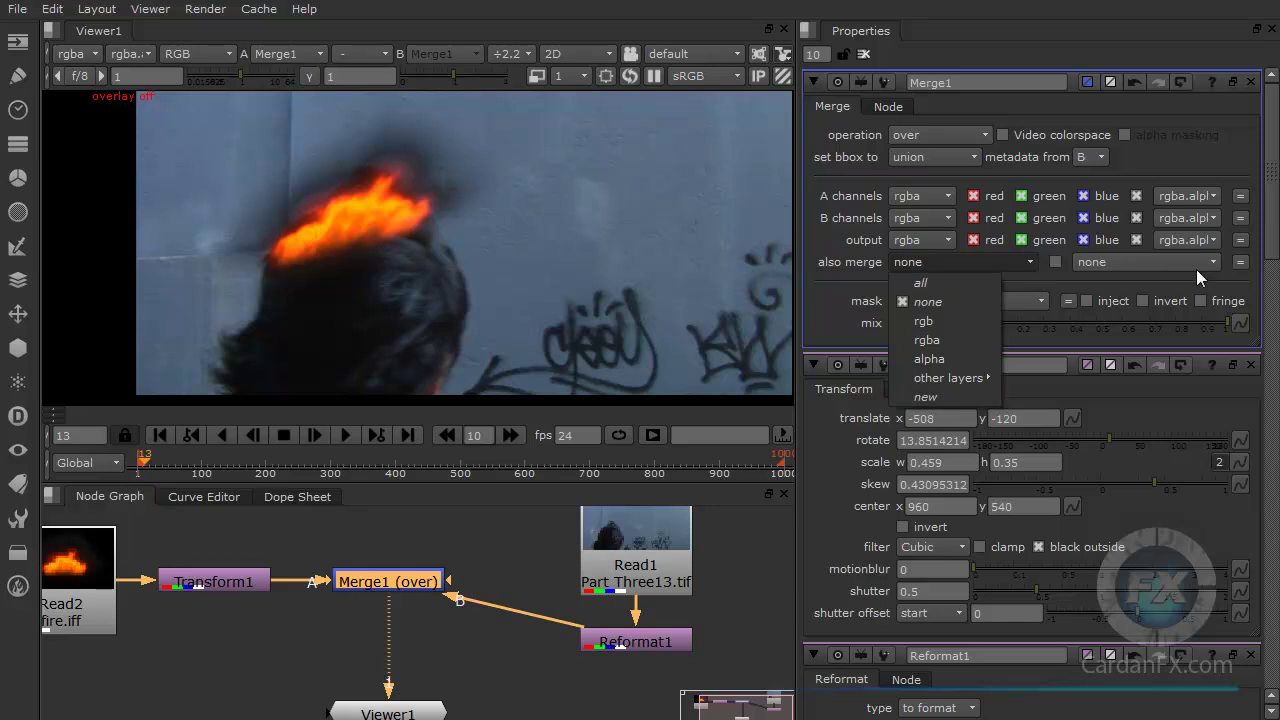
left_click(1266, 240)
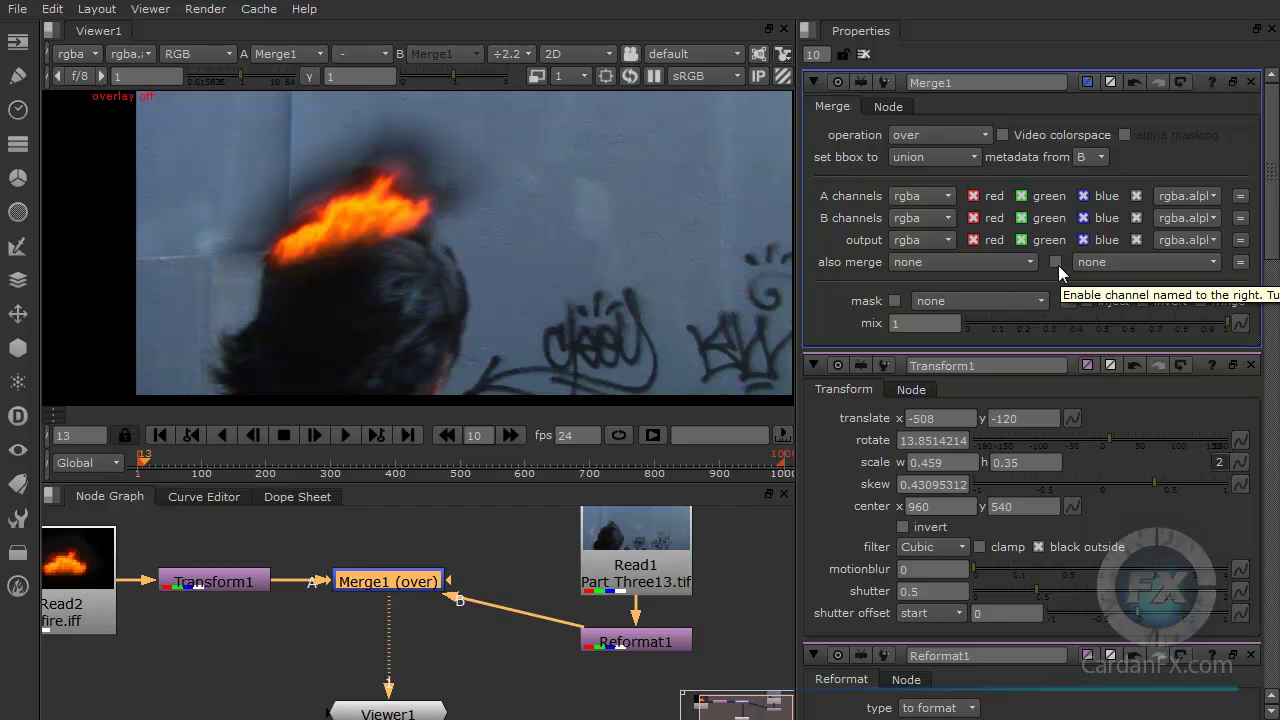
left_click(994, 263)
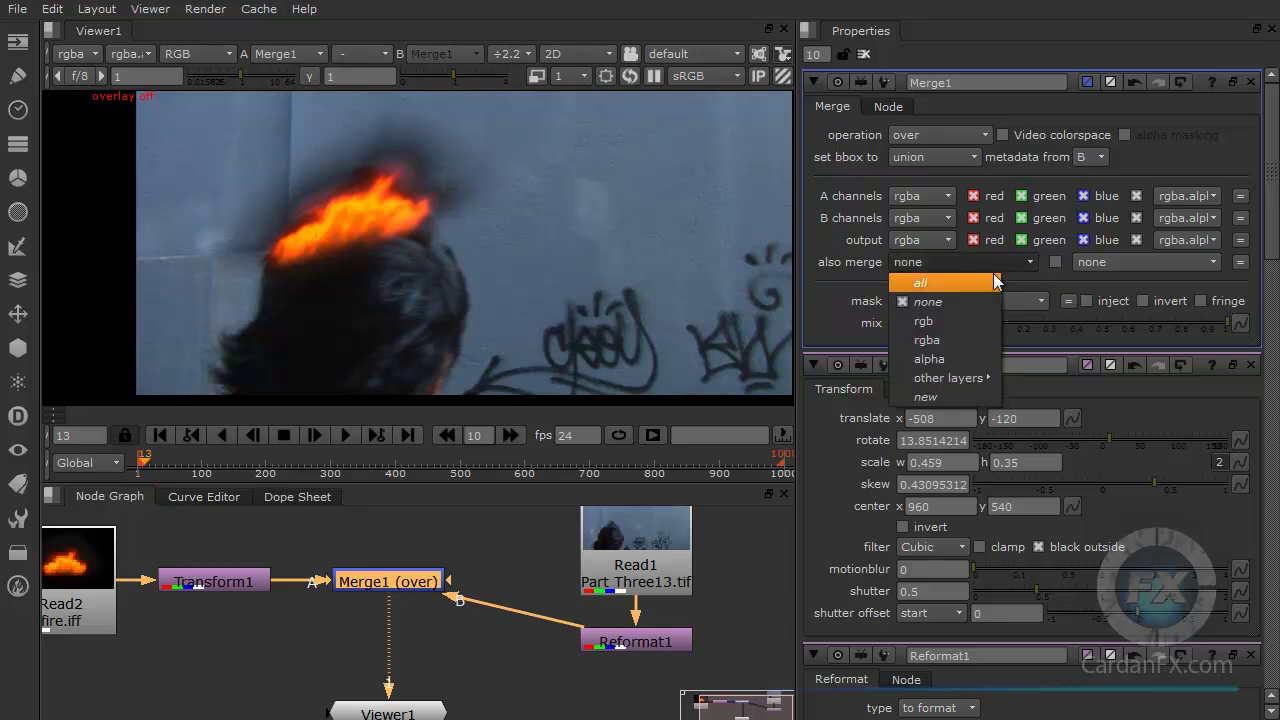
mouse_move(945, 378)
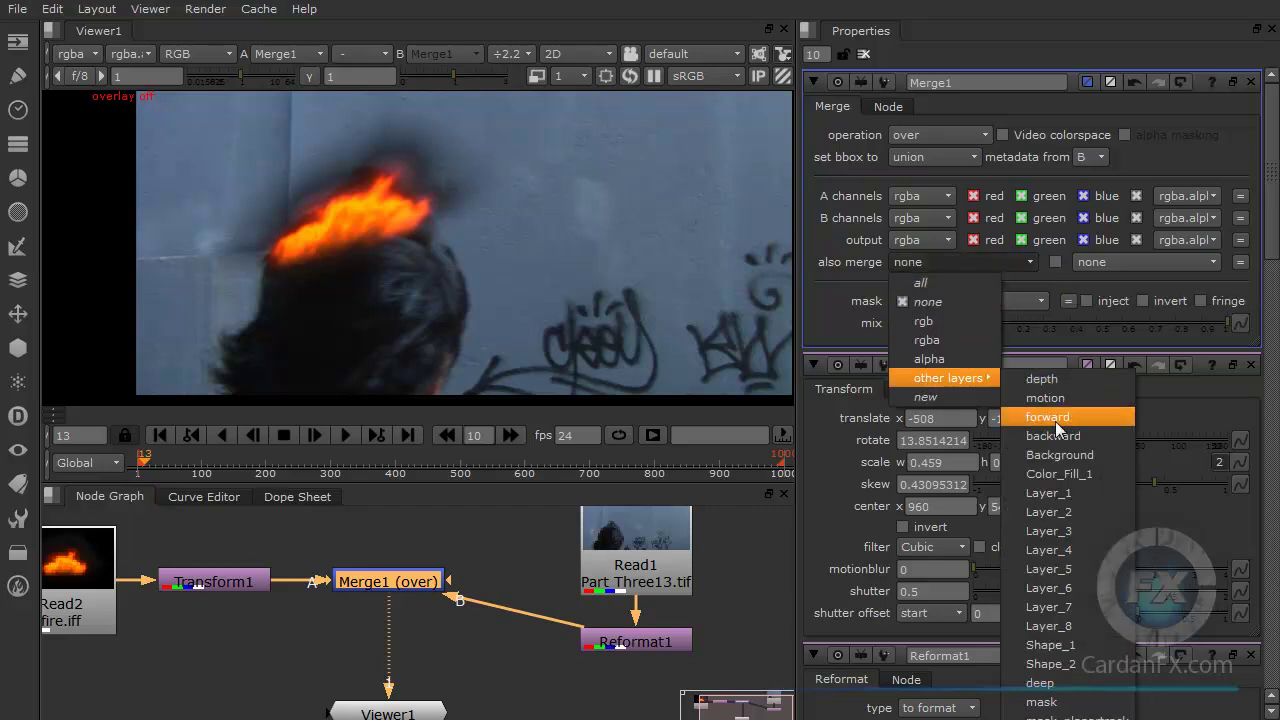
left_click(729, 582)
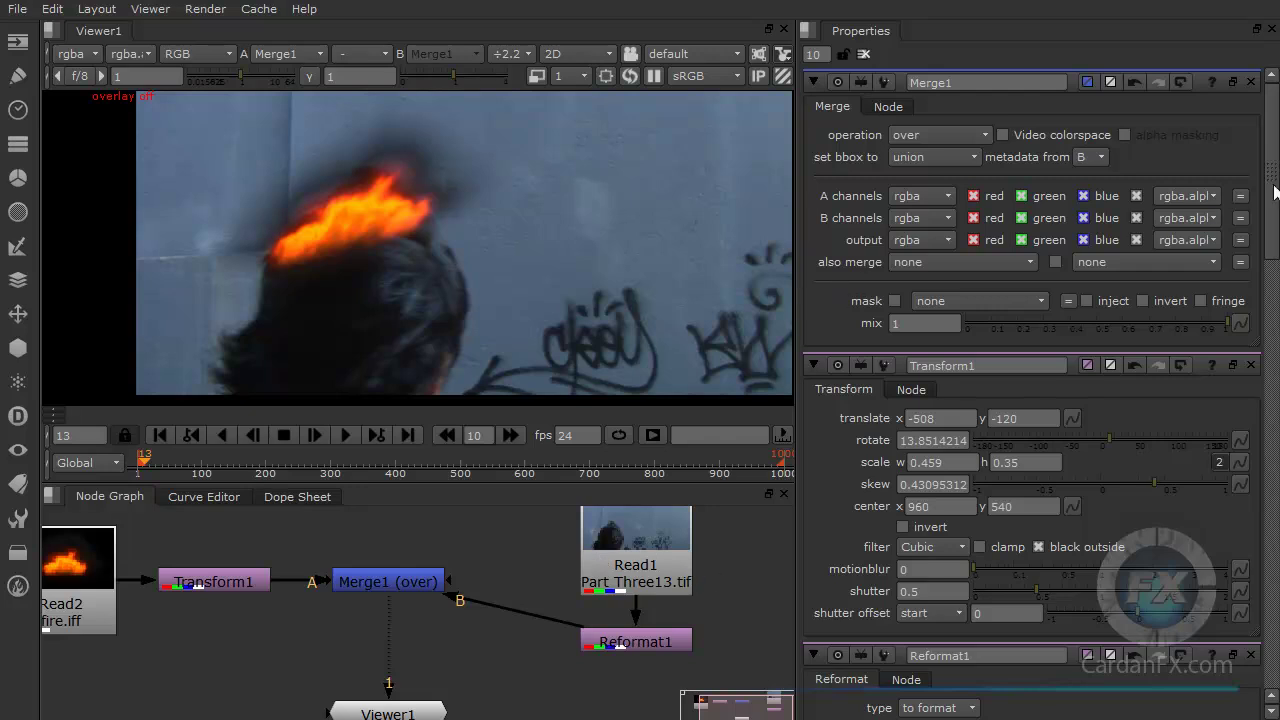
Step: Try a translate x of -600 on Transform1, and undo the change
scroll(1270, 210, "down", 2)
scroll(1275, 222, "down", 2)
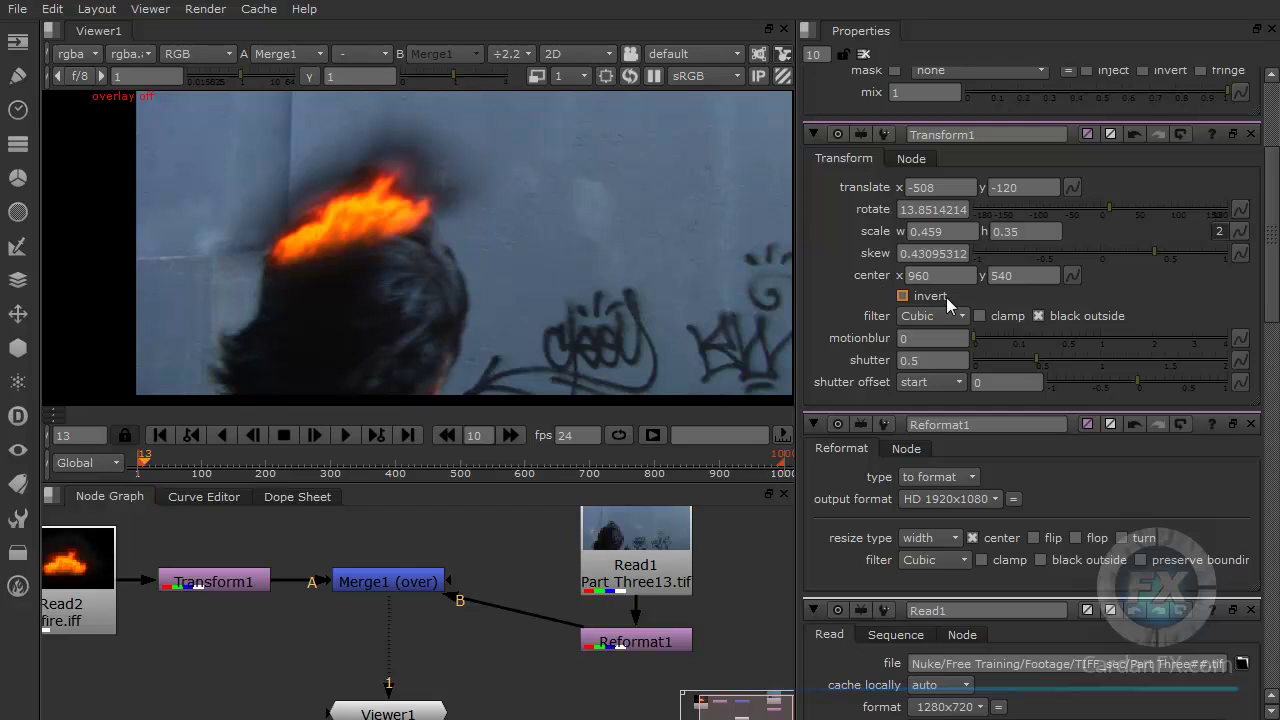
left_click(940, 187)
scroll(930, 226, "up", 2)
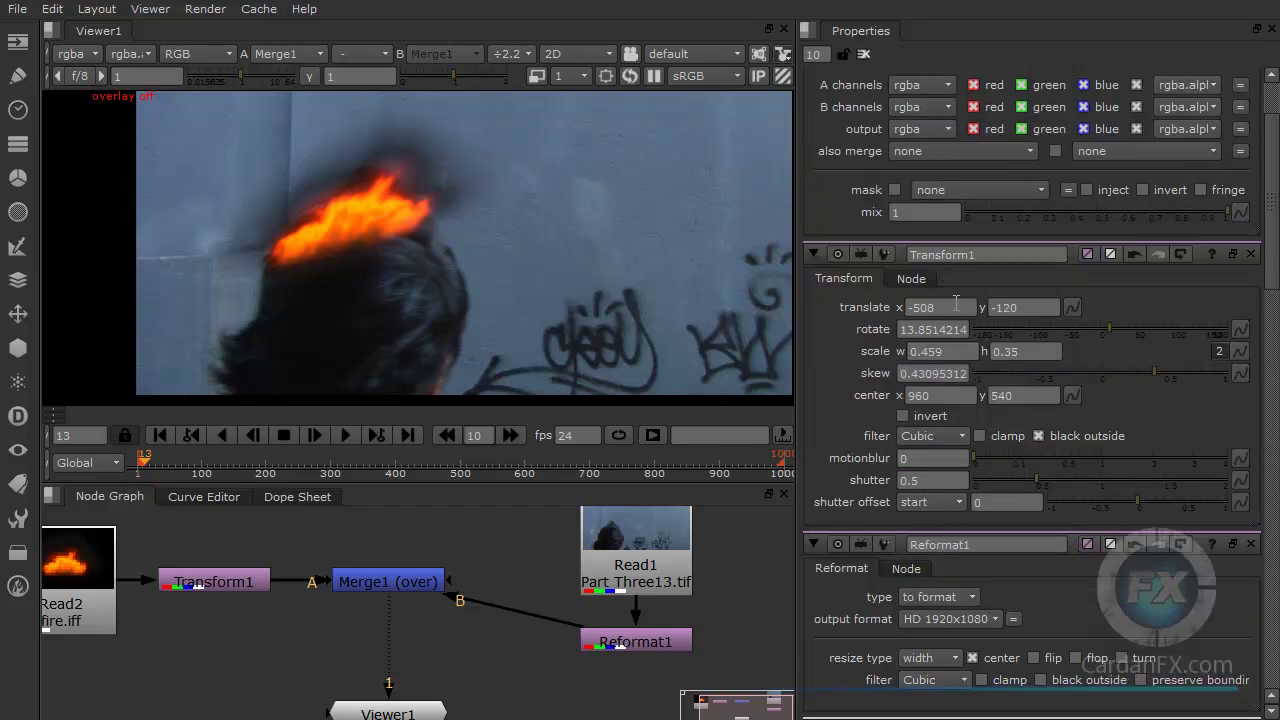
left_click(955, 307)
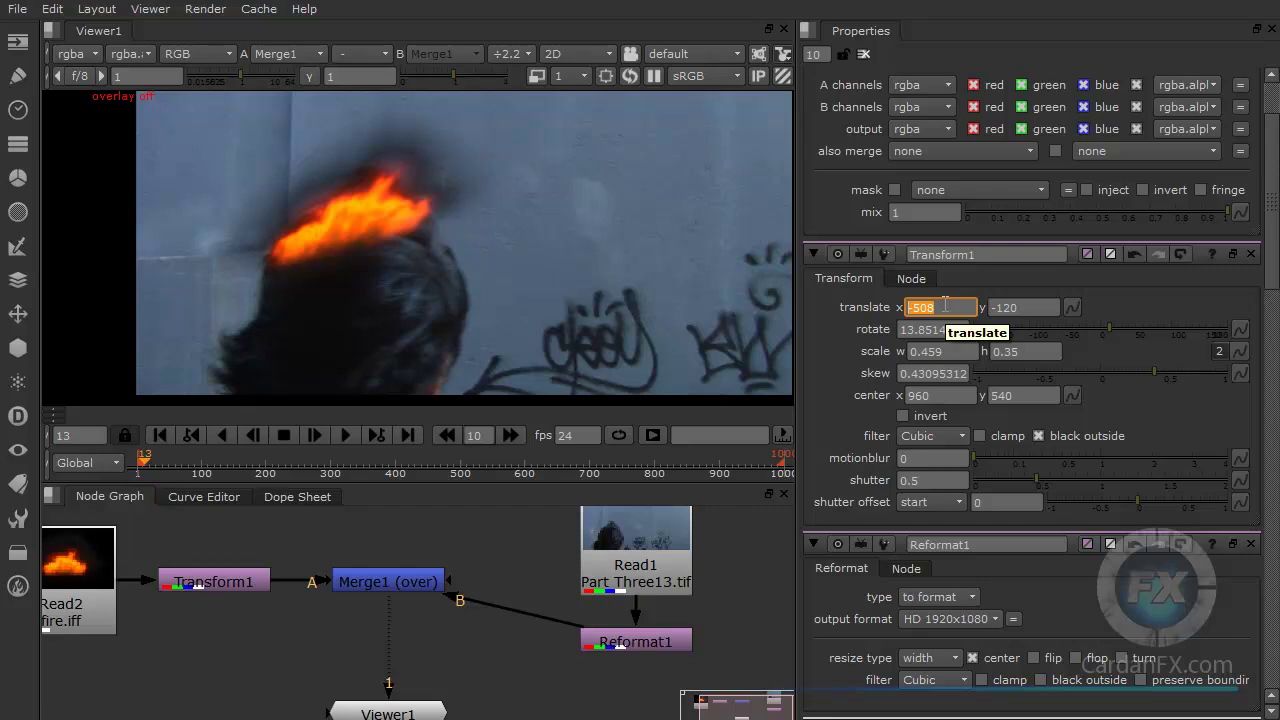
type("-600")
key("Return")
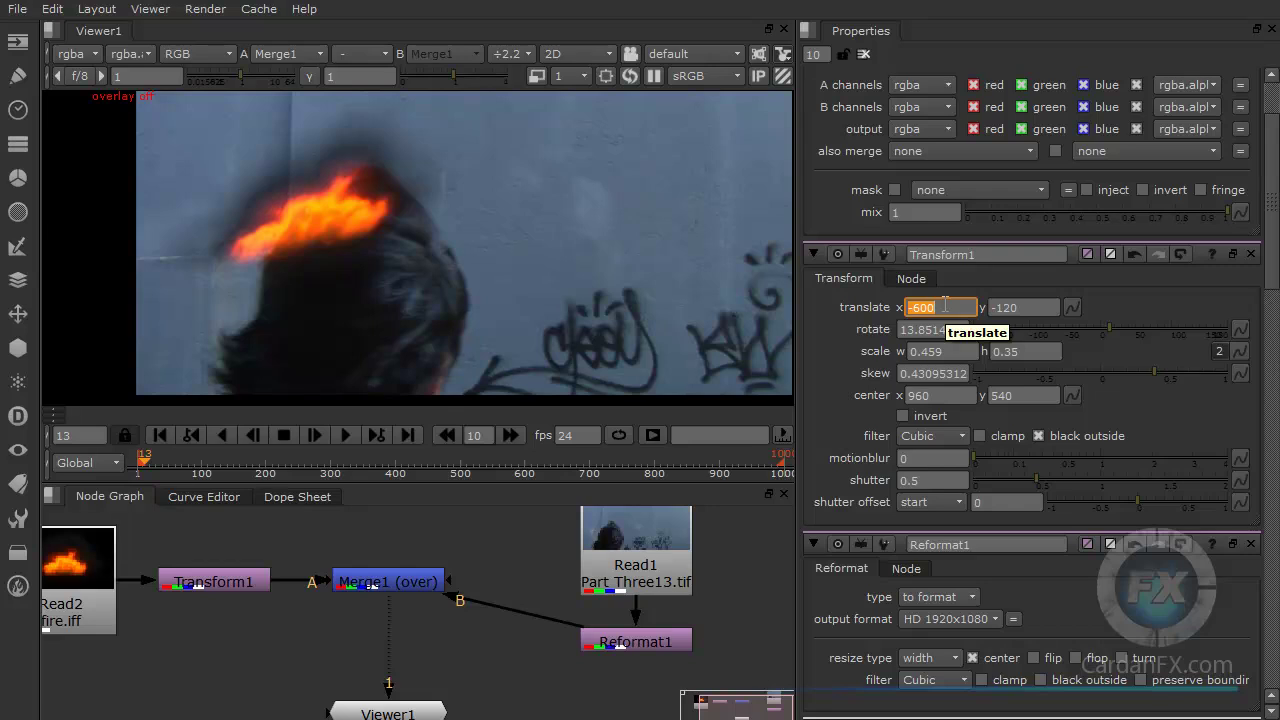
left_click(1022, 308)
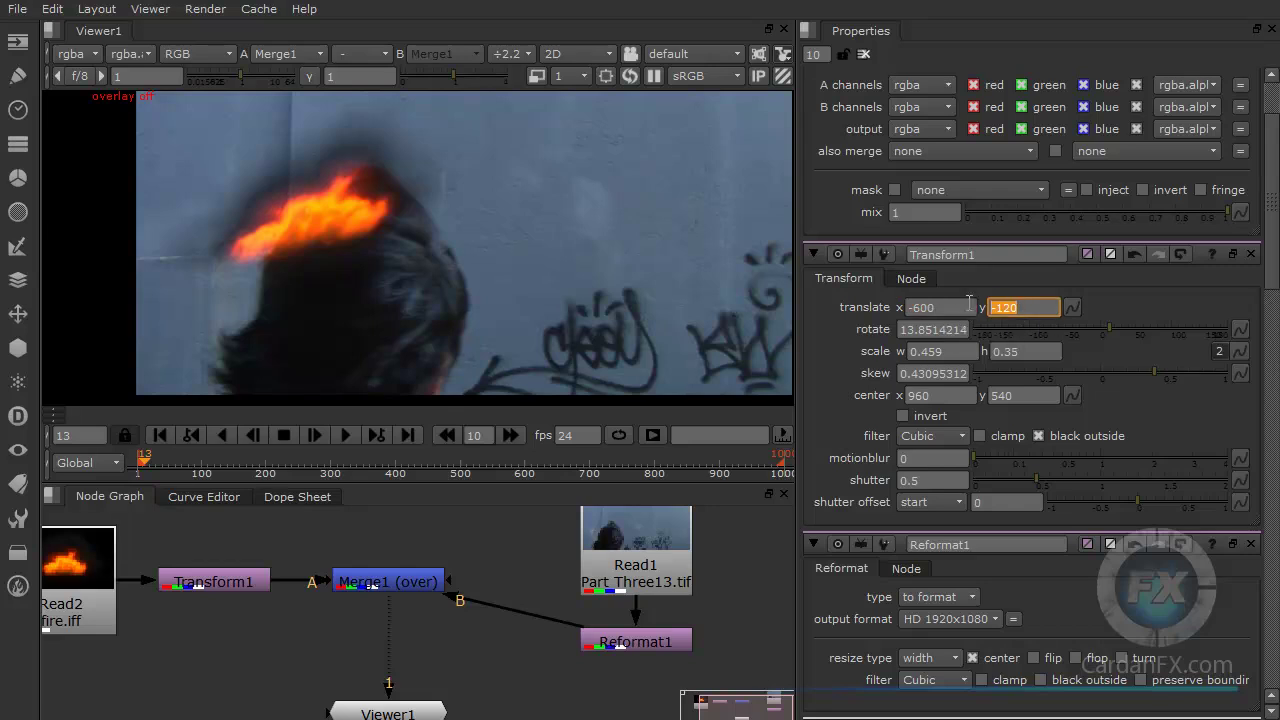
key("ctrl+z")
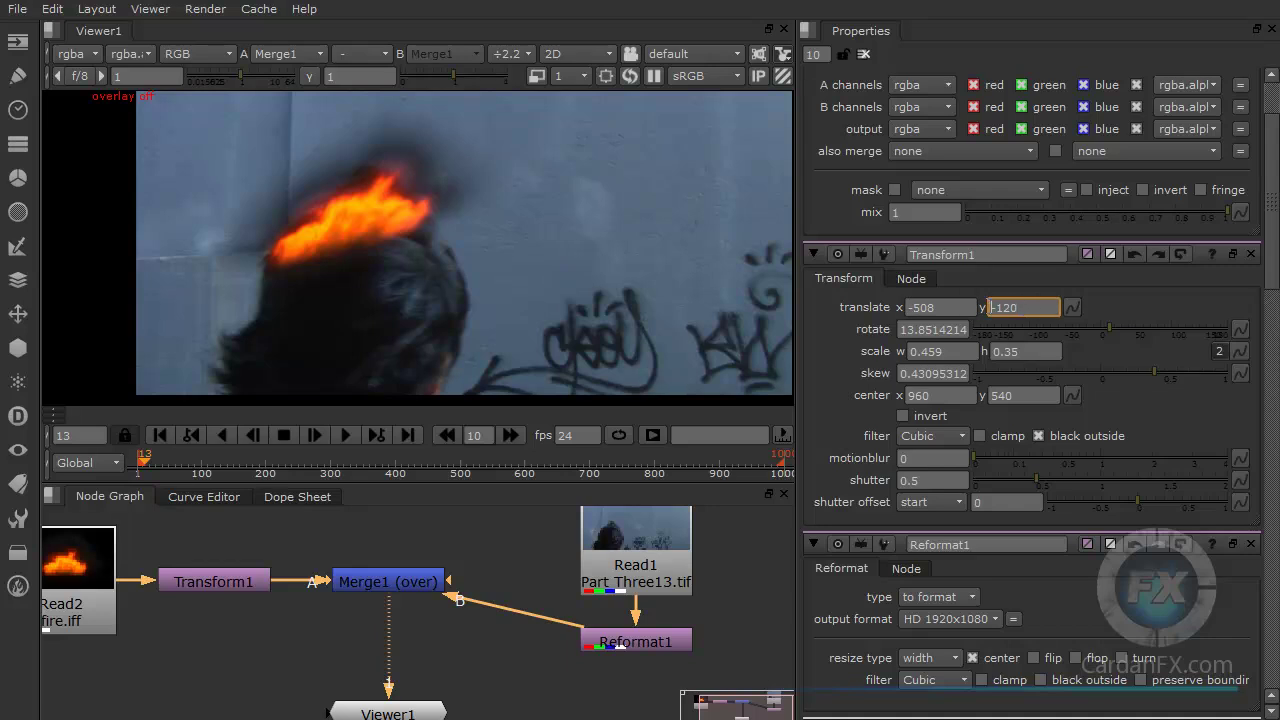
Step: Set Transform1's translate x to 0 with the whole frame in view
scroll(368, 263, "down", 1)
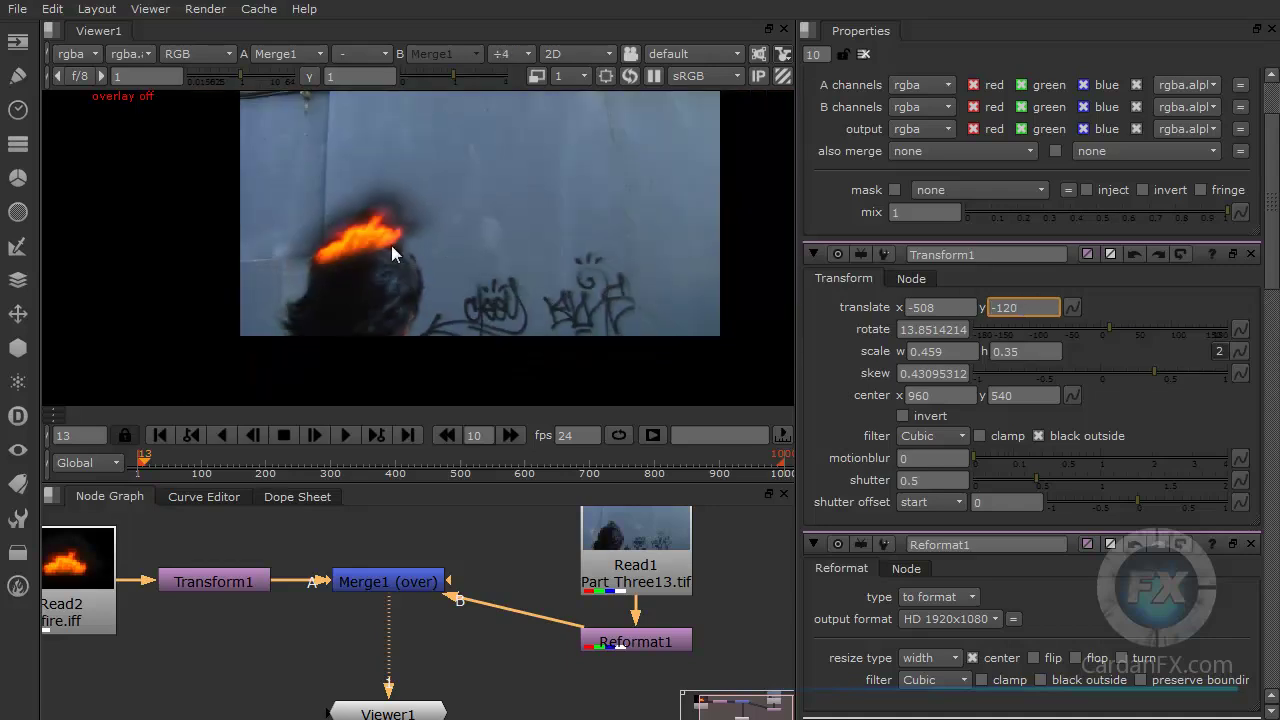
scroll(530, 183, "down", 2)
left_click(931, 302)
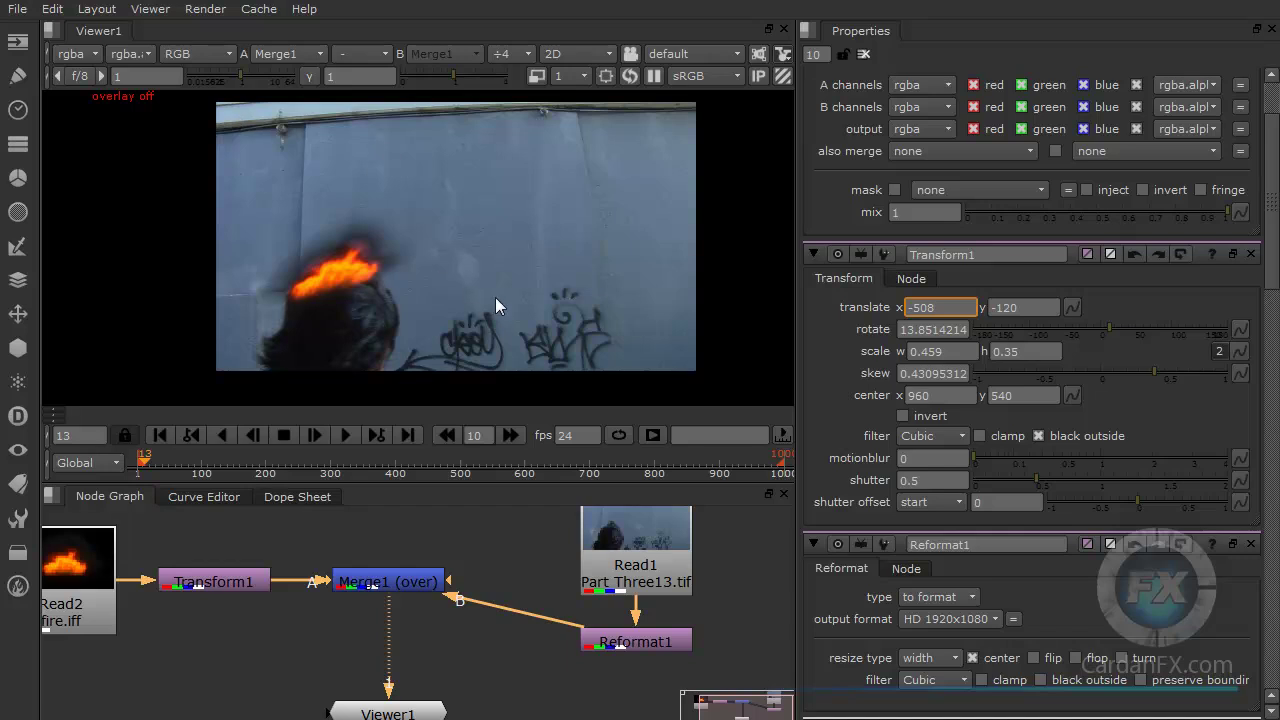
left_click_drag(944, 307, 827, 296)
type("0")
key("Return")
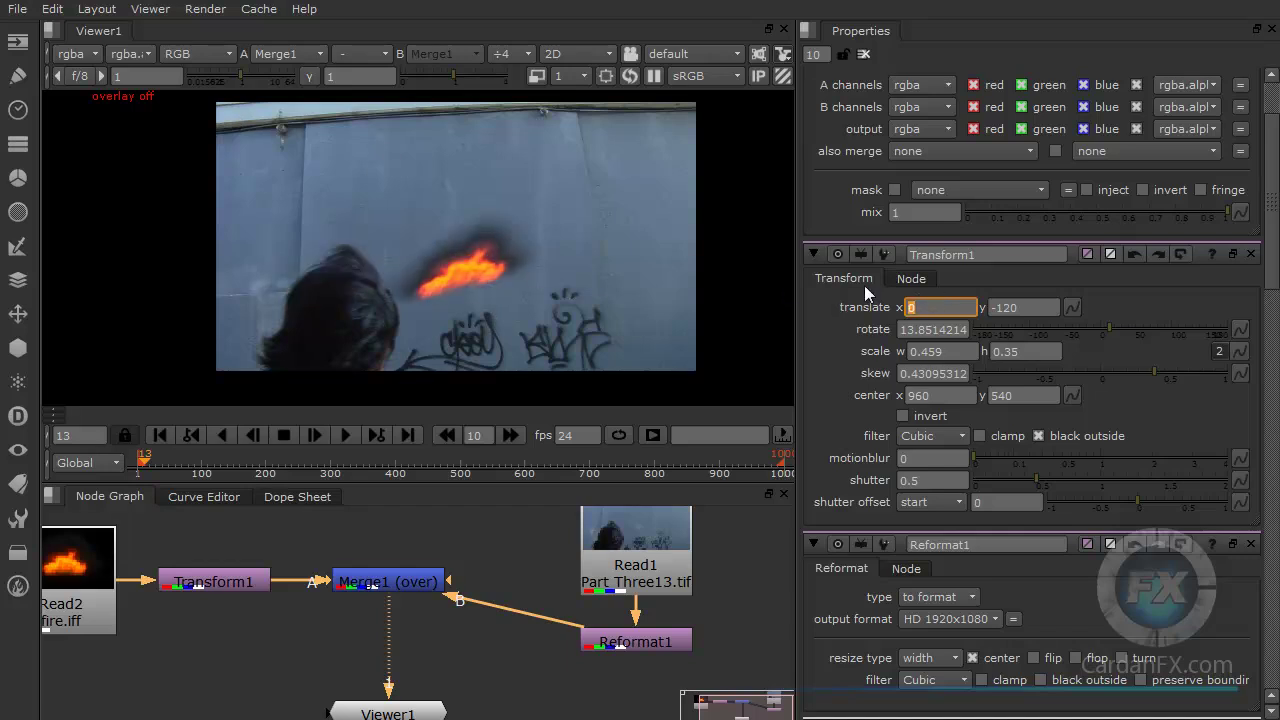
Step: Set Transform1's translate y to 0 and select the Transform1 node in the node graph
key("Tab")
type("0")
key("Return")
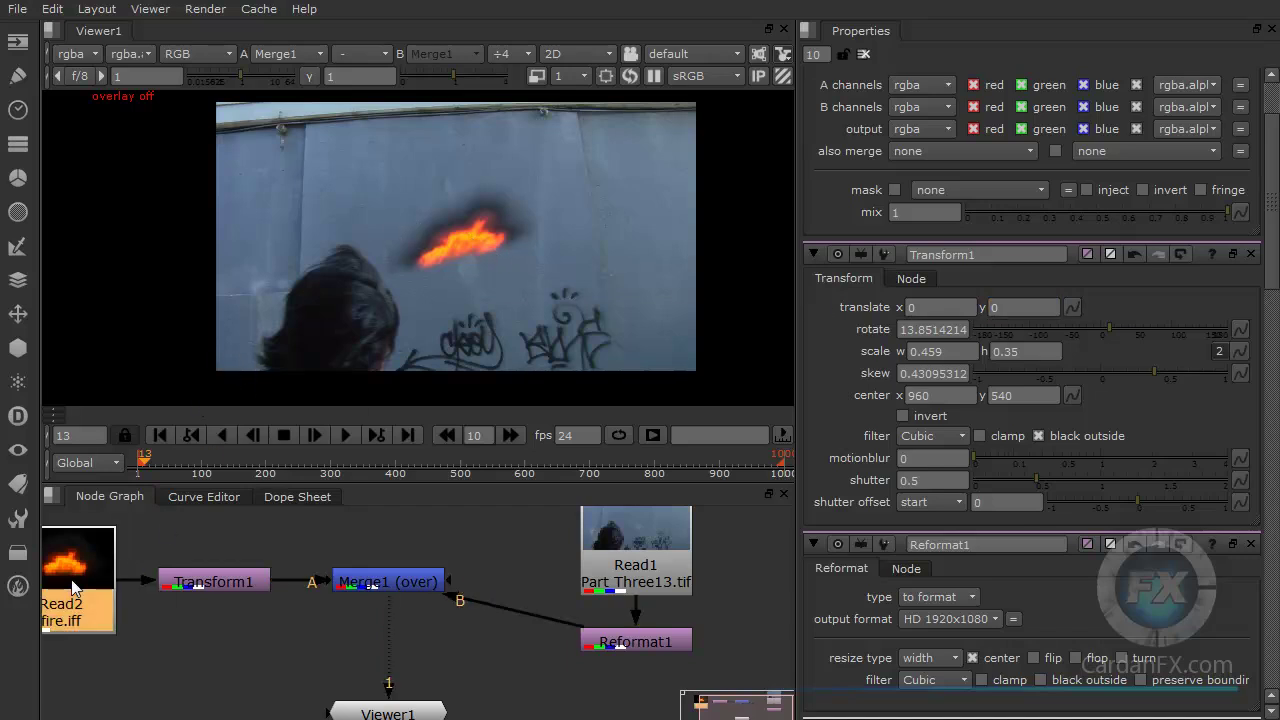
left_click(225, 583)
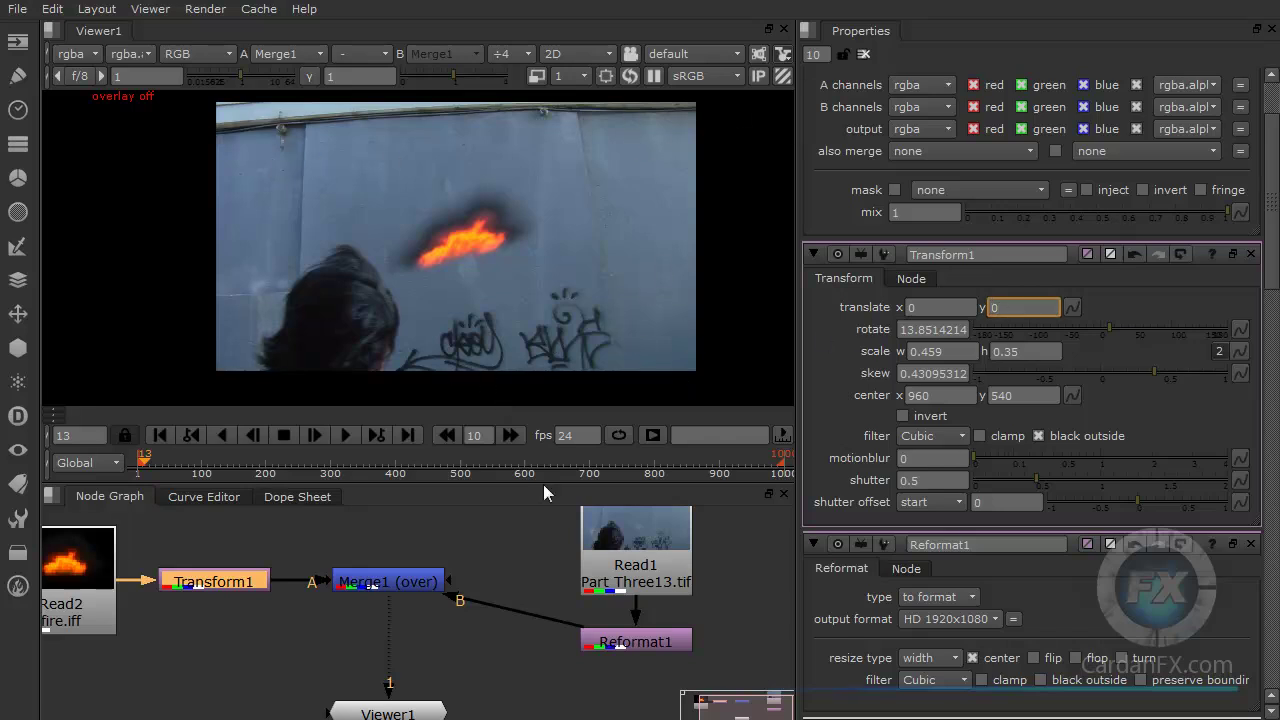
Step: Set Transform1's center to x 0 and y 0
left_click(942, 395)
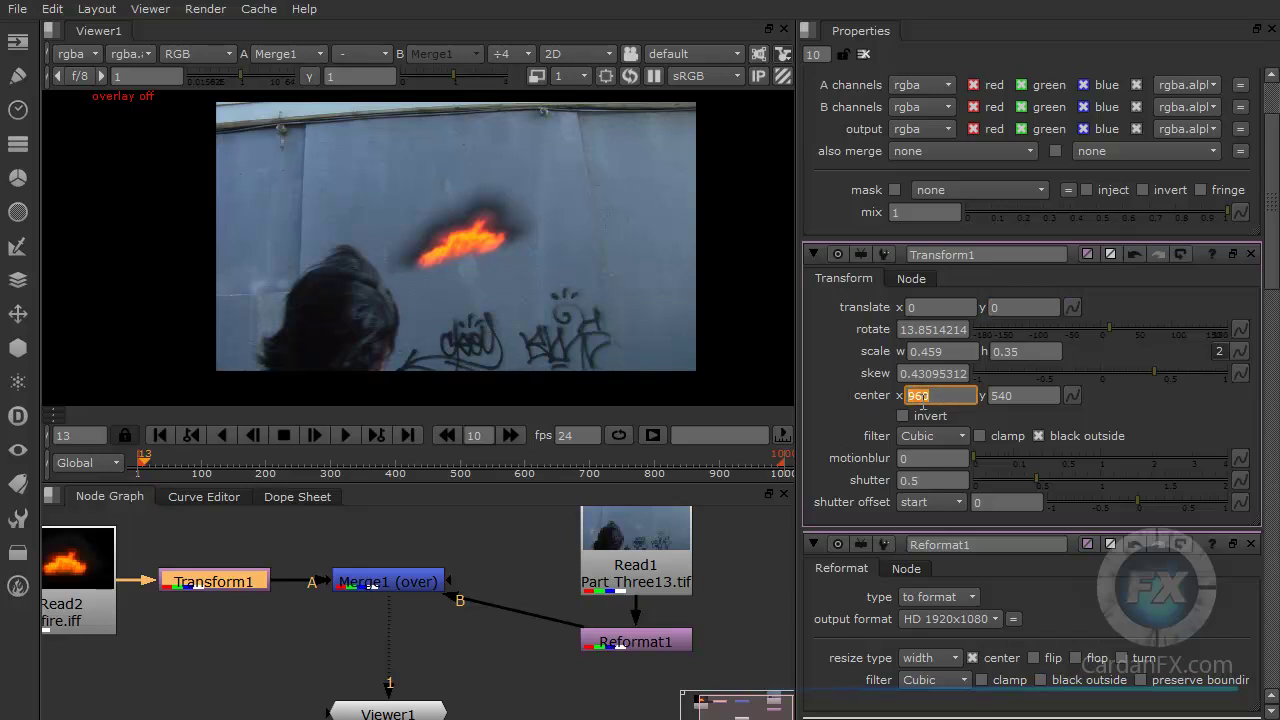
type("0")
key("Return")
left_click(1039, 395)
type("0")
key("Return")
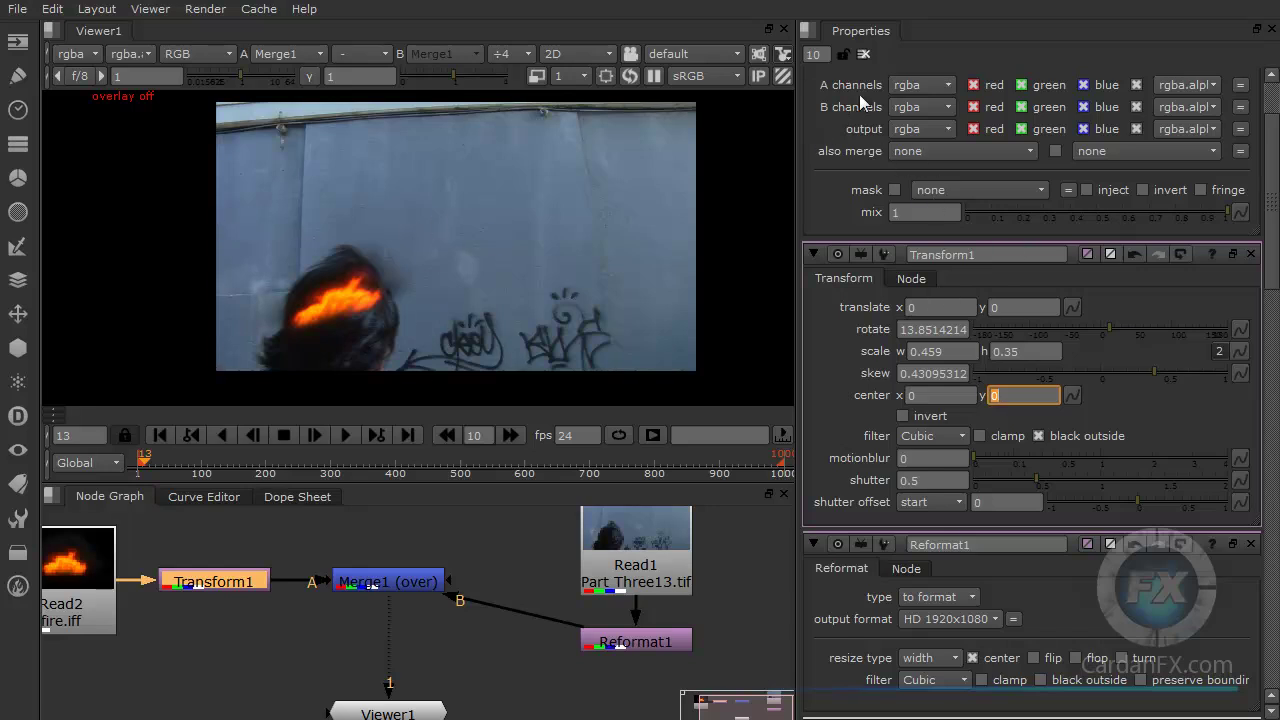
Step: Try limiting Merge1's bounding box to A, and restore it to union with the over operation kept
left_click(913, 152)
left_click(938, 168)
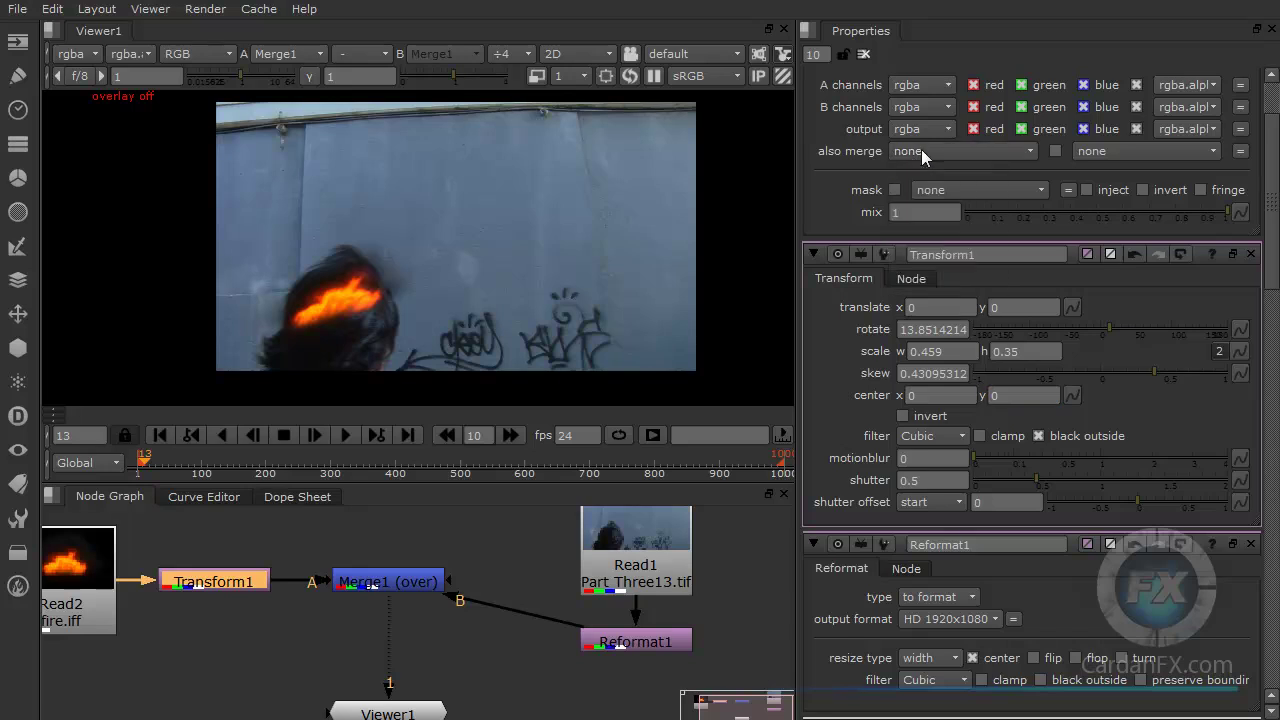
scroll(947, 232, "up", 3)
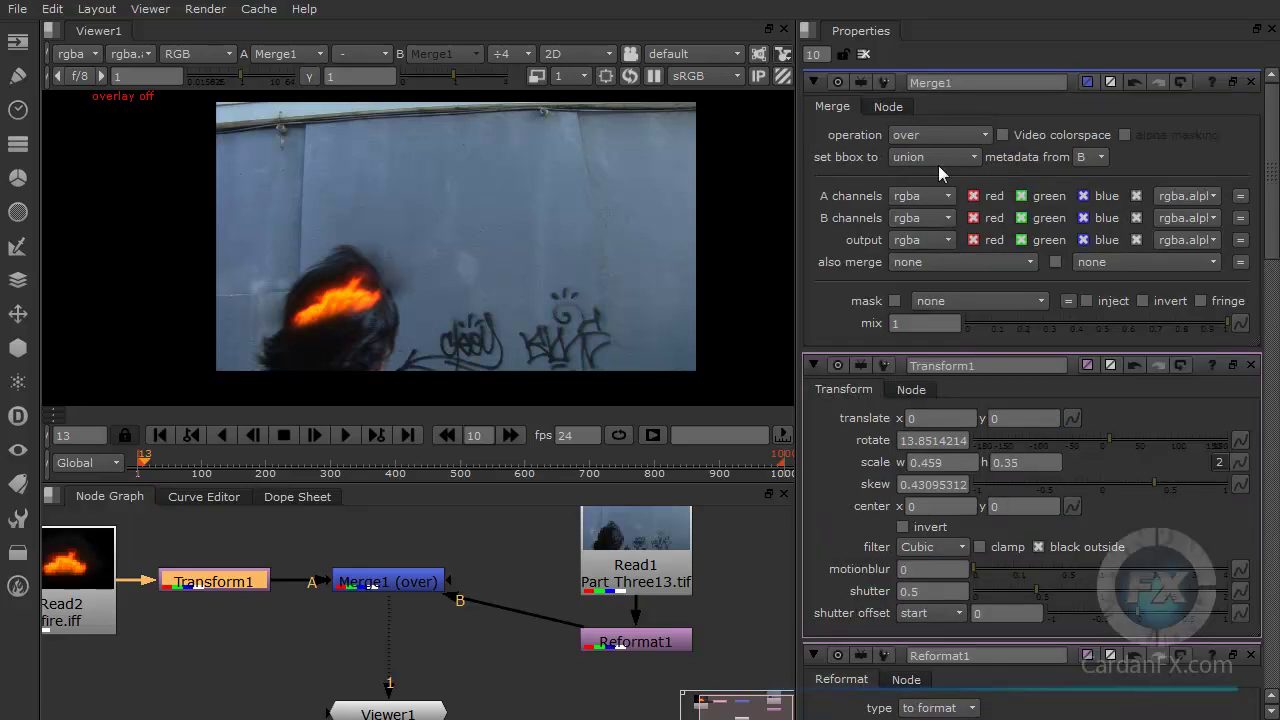
left_click(938, 163)
left_click(921, 199)
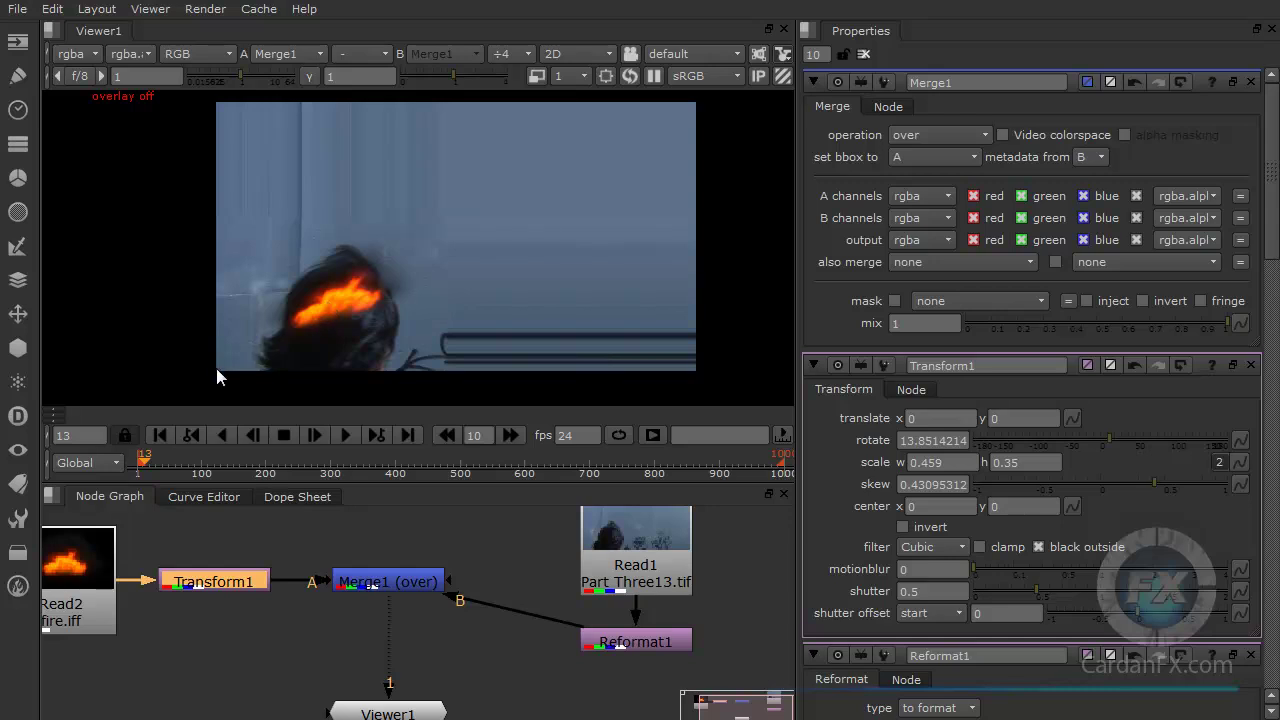
left_click(940, 134)
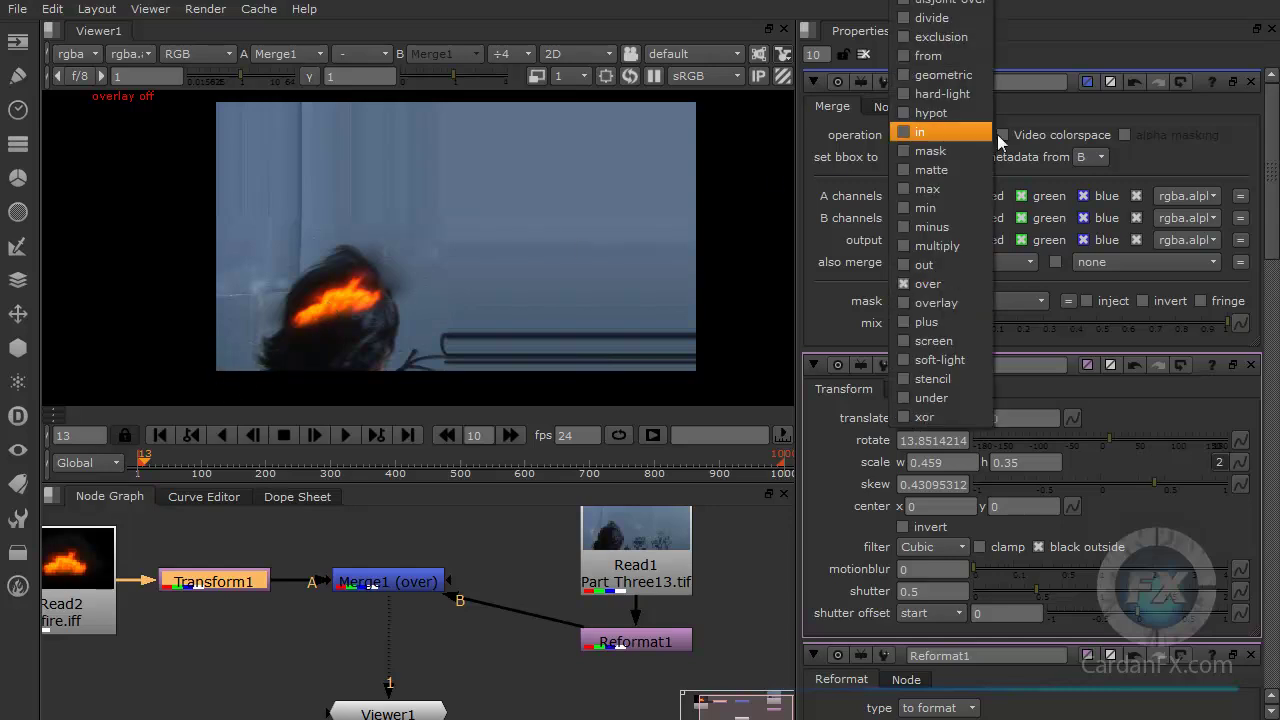
left_click(1045, 106)
left_click(906, 157)
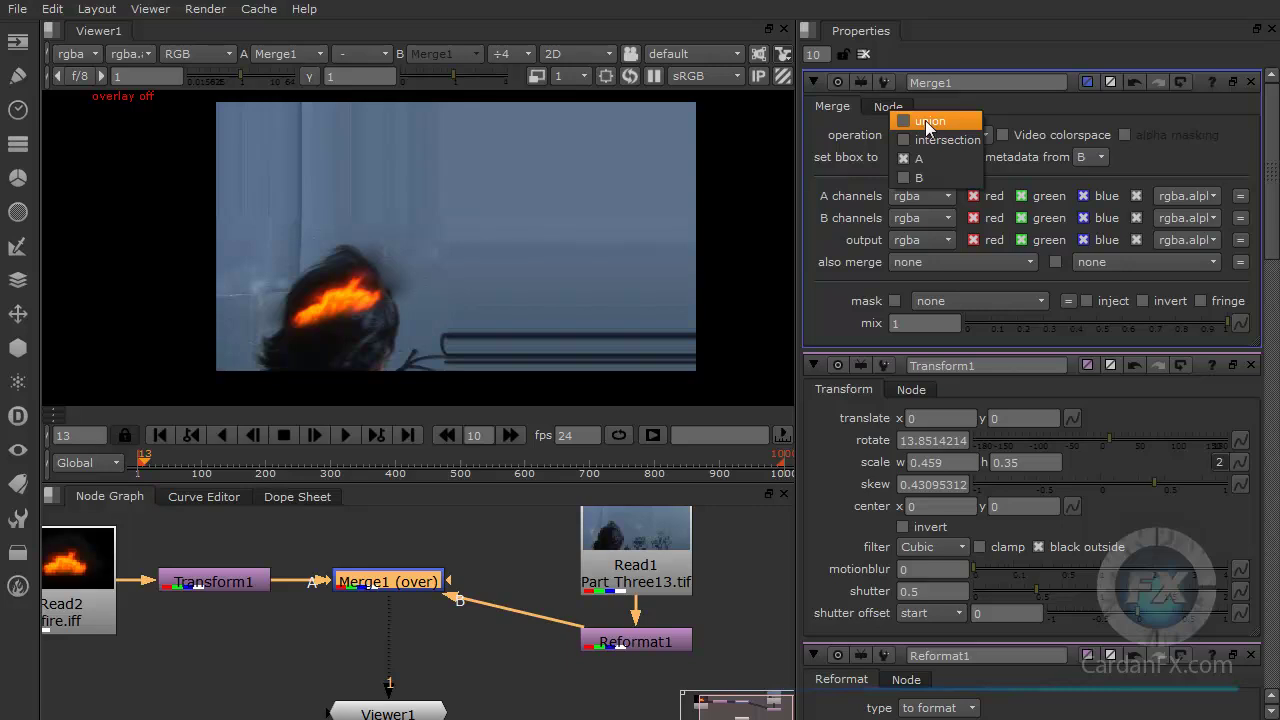
left_click(921, 125)
left_click(489, 574)
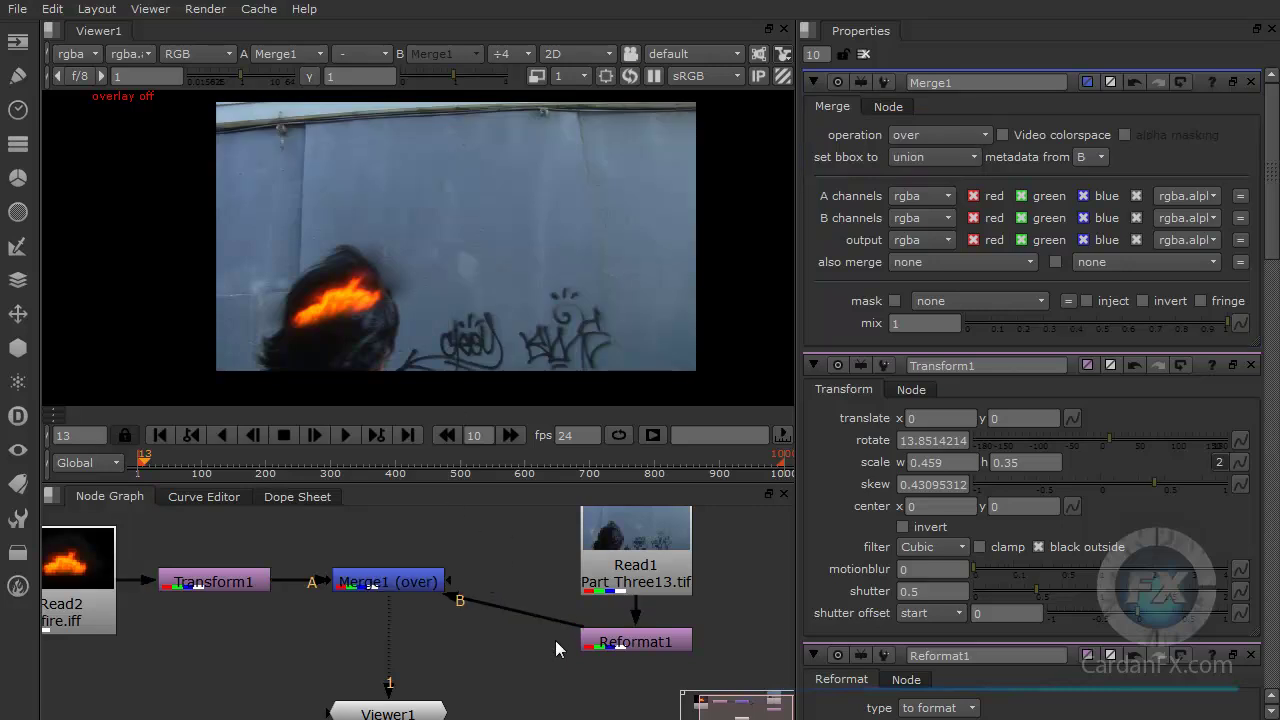
Step: Try rgba.red and rgba.alpha as Merge1's mask channel, and switch the mask off
left_click_drag(1272, 235, 1275, 330)
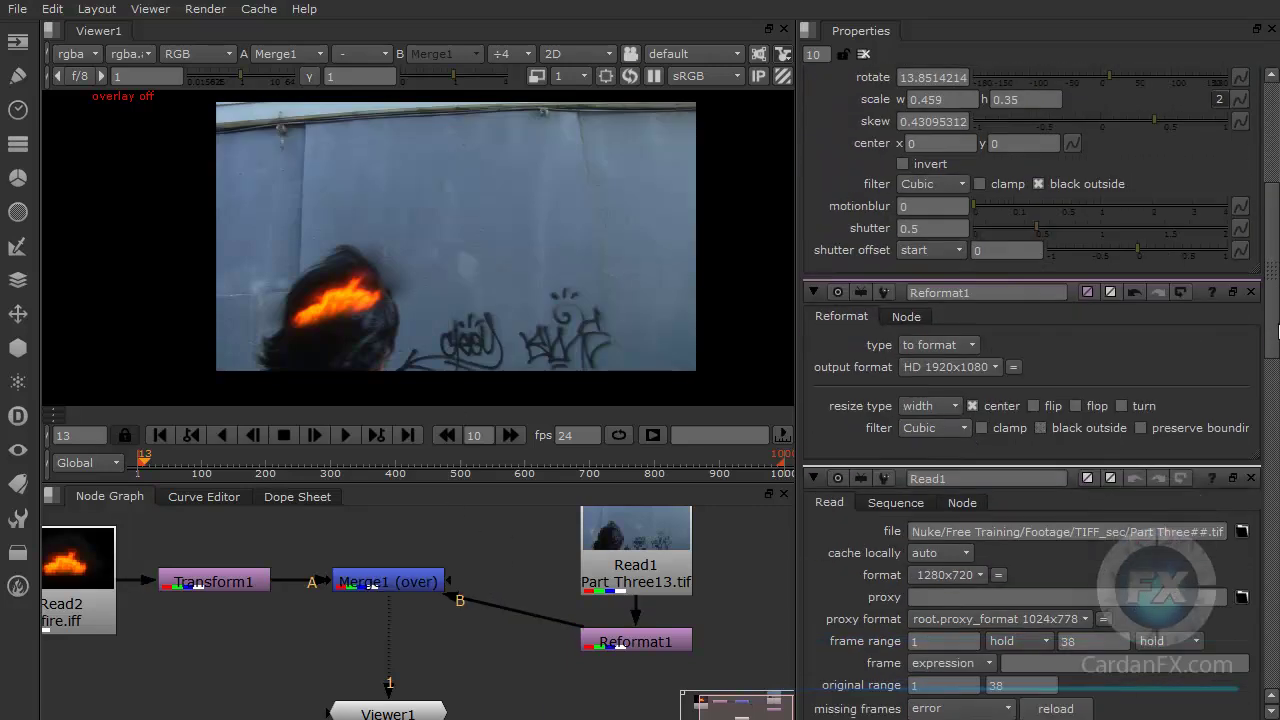
scroll(1040, 400, "down", 2)
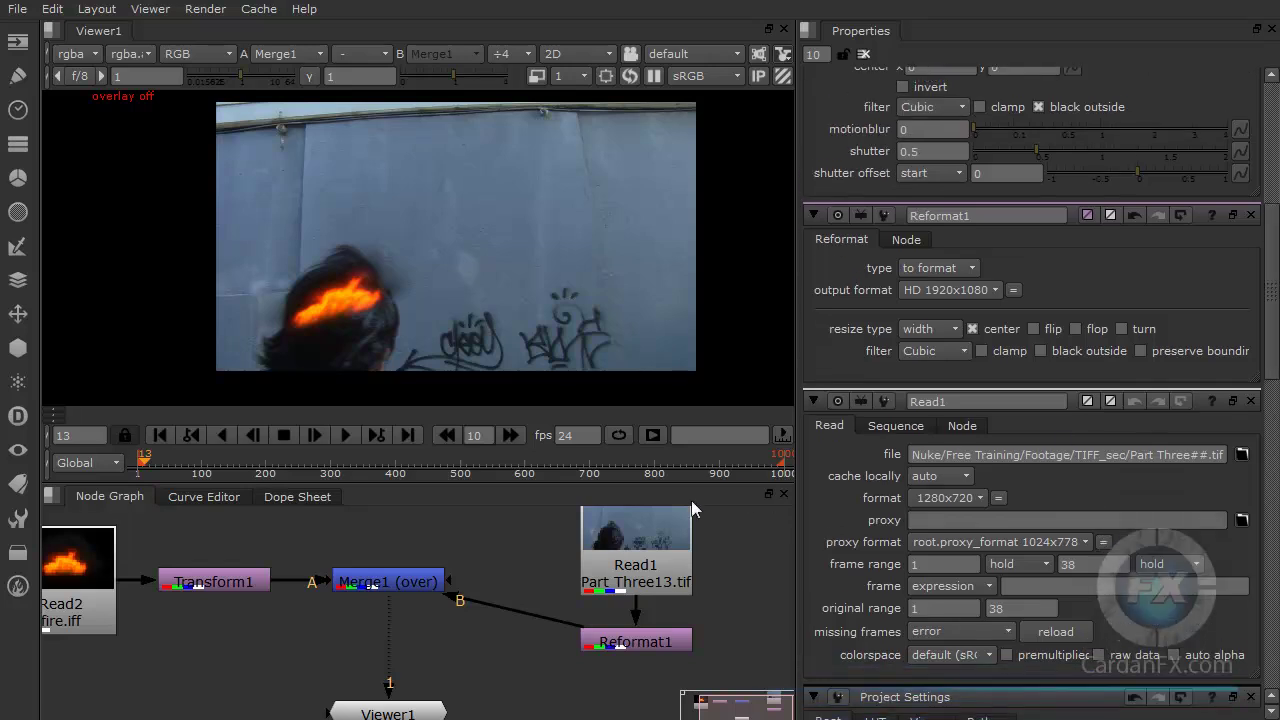
left_click(416, 585)
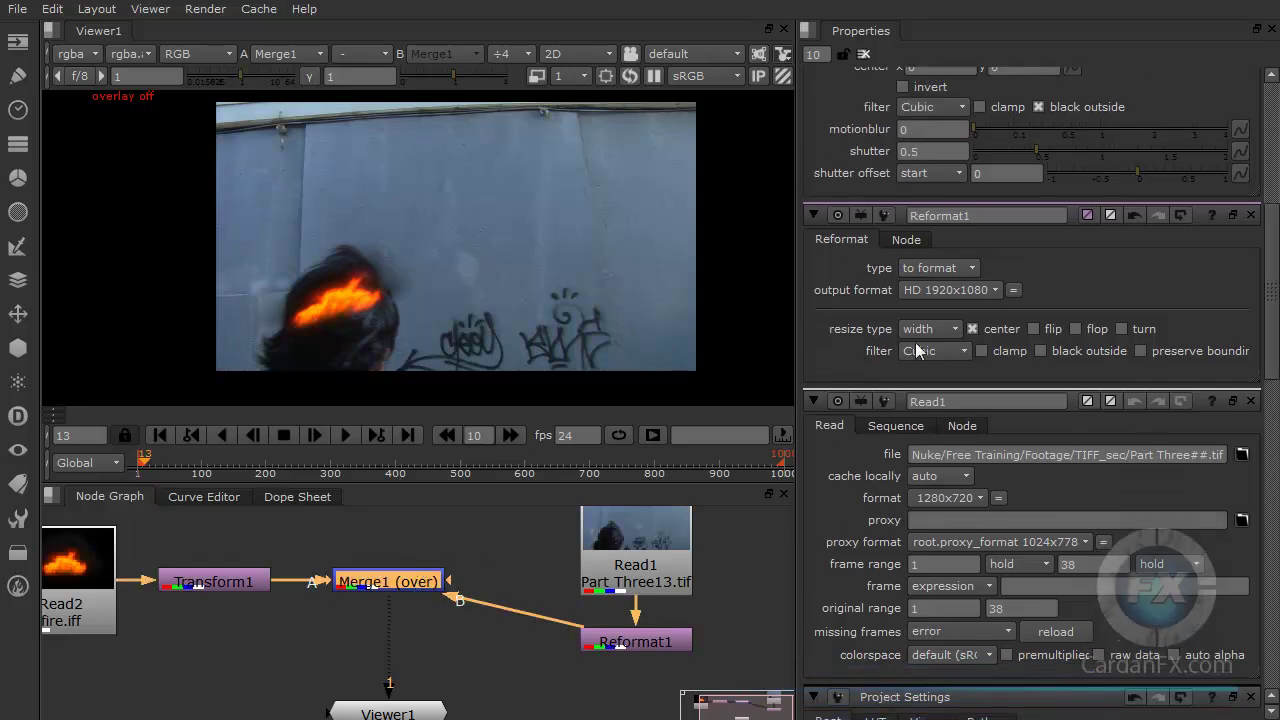
scroll(1187, 245, "up", 8)
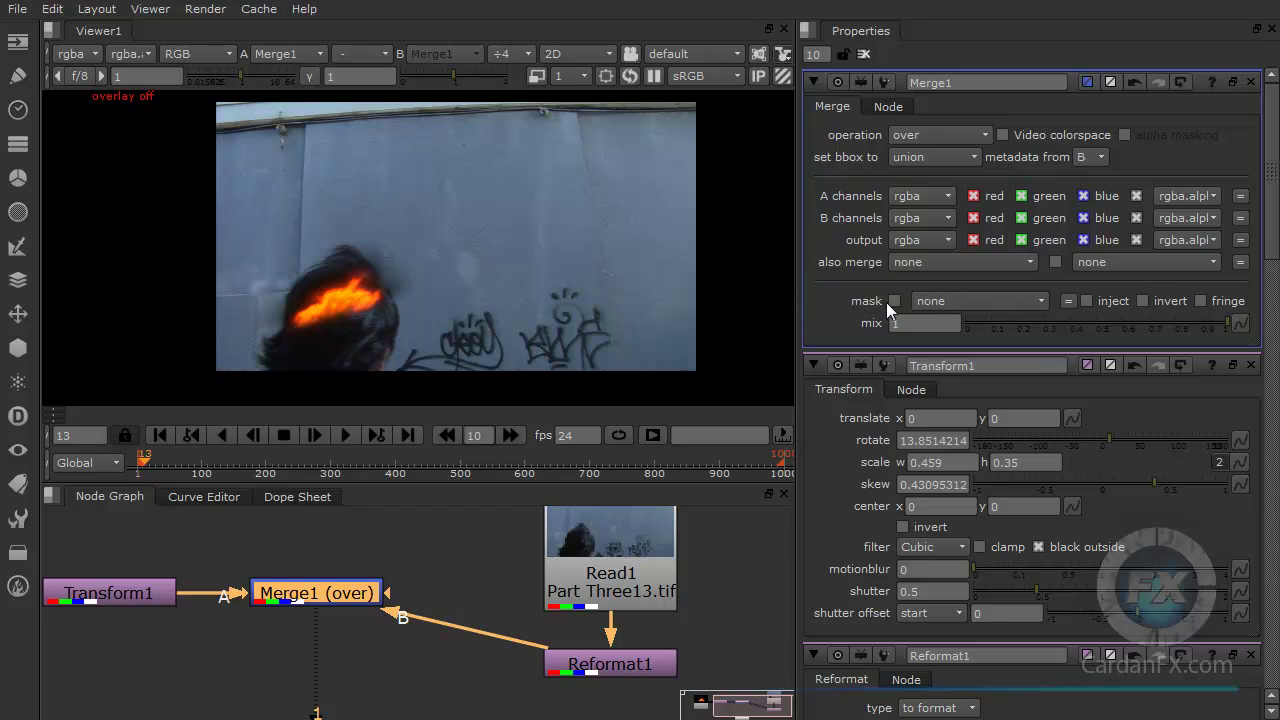
left_click(967, 301)
left_click(984, 340)
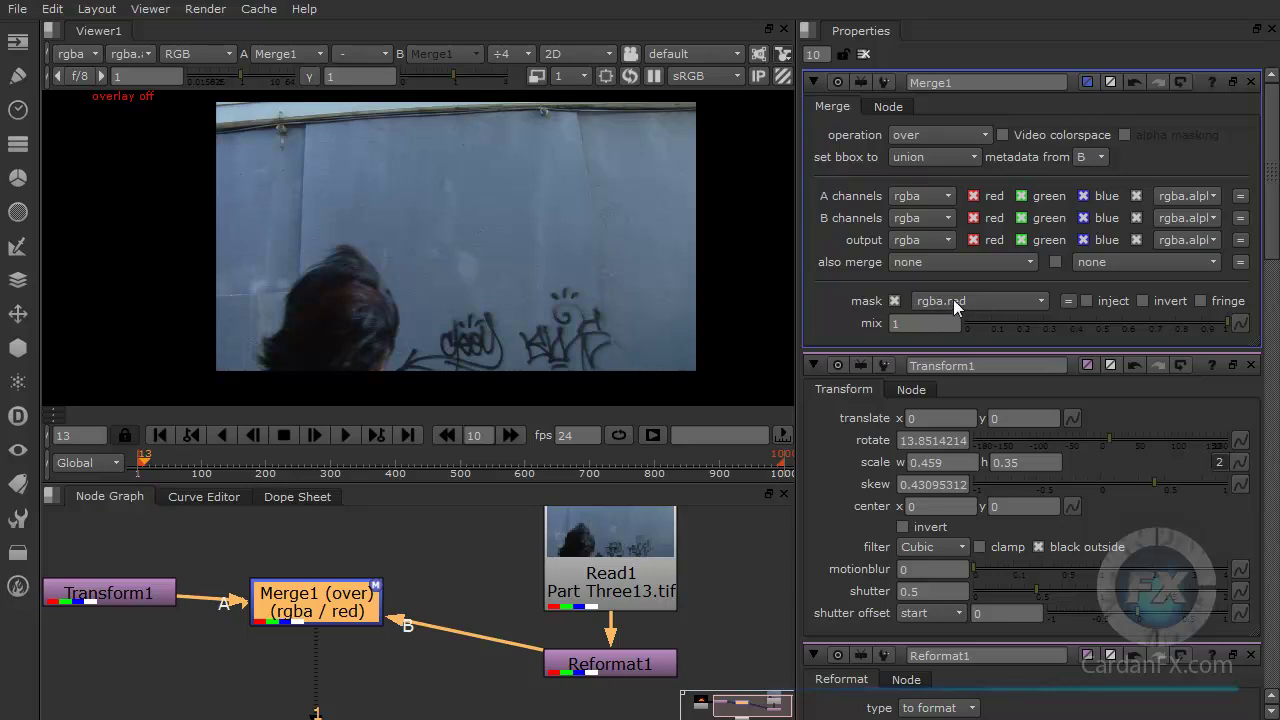
left_click(951, 300)
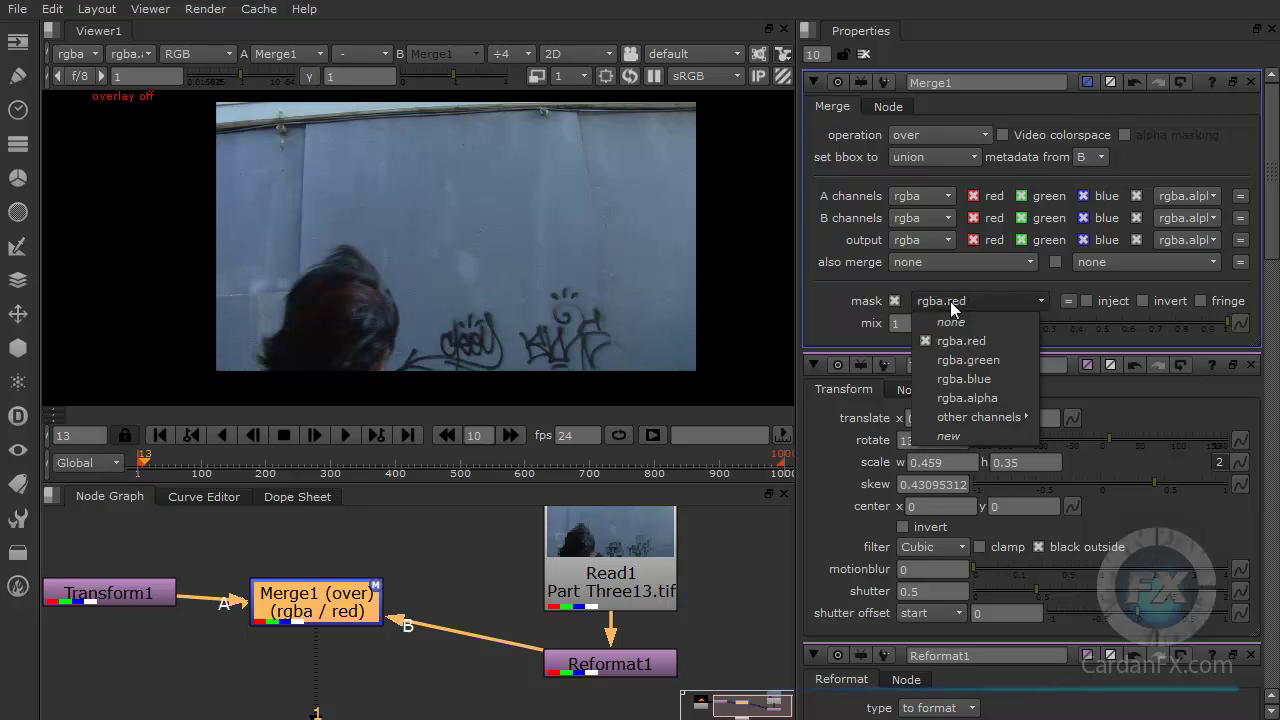
left_click(958, 399)
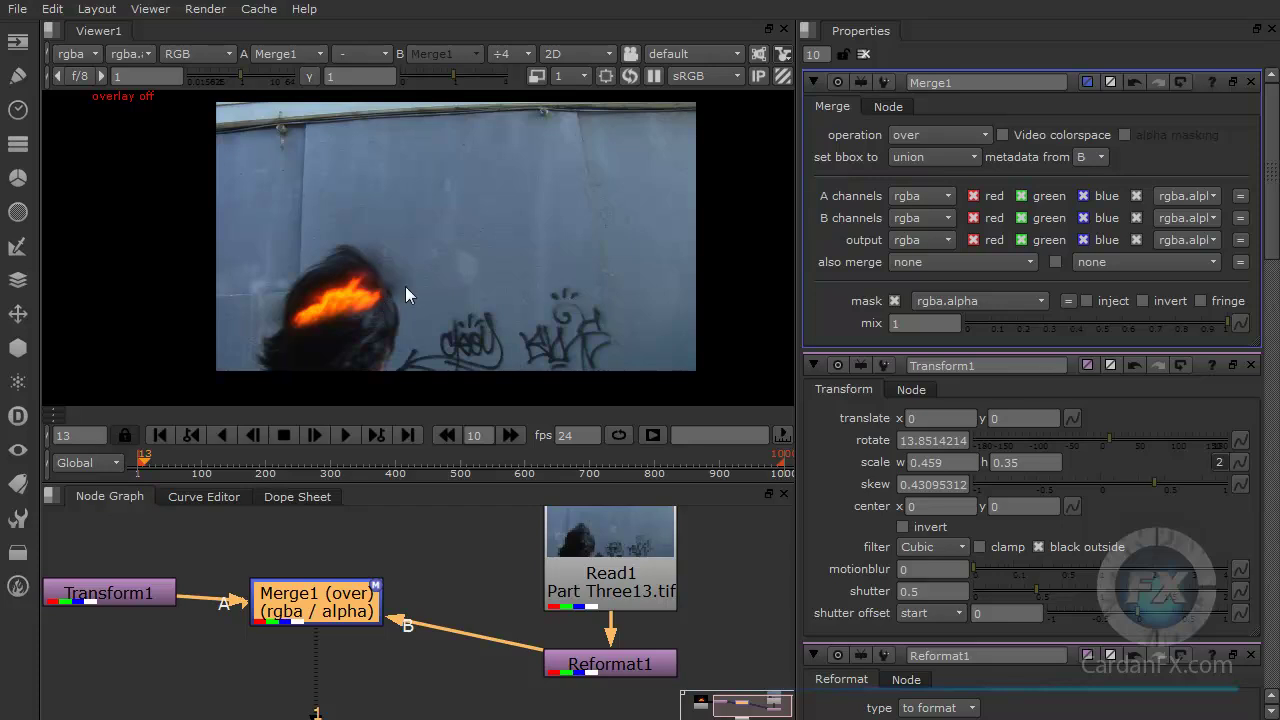
left_click(894, 301)
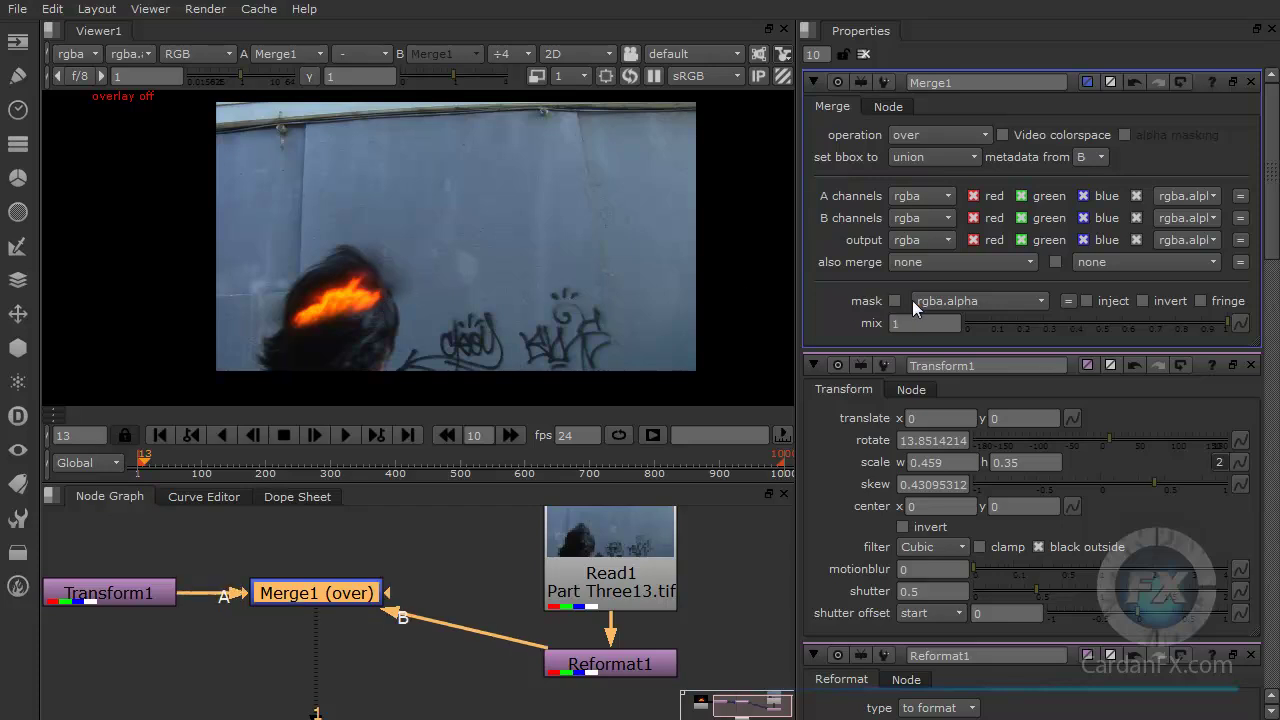
Step: Try Layer_5.alpha from the other channels as Merge1's mask
left_click(981, 305)
mouse_move(935, 415)
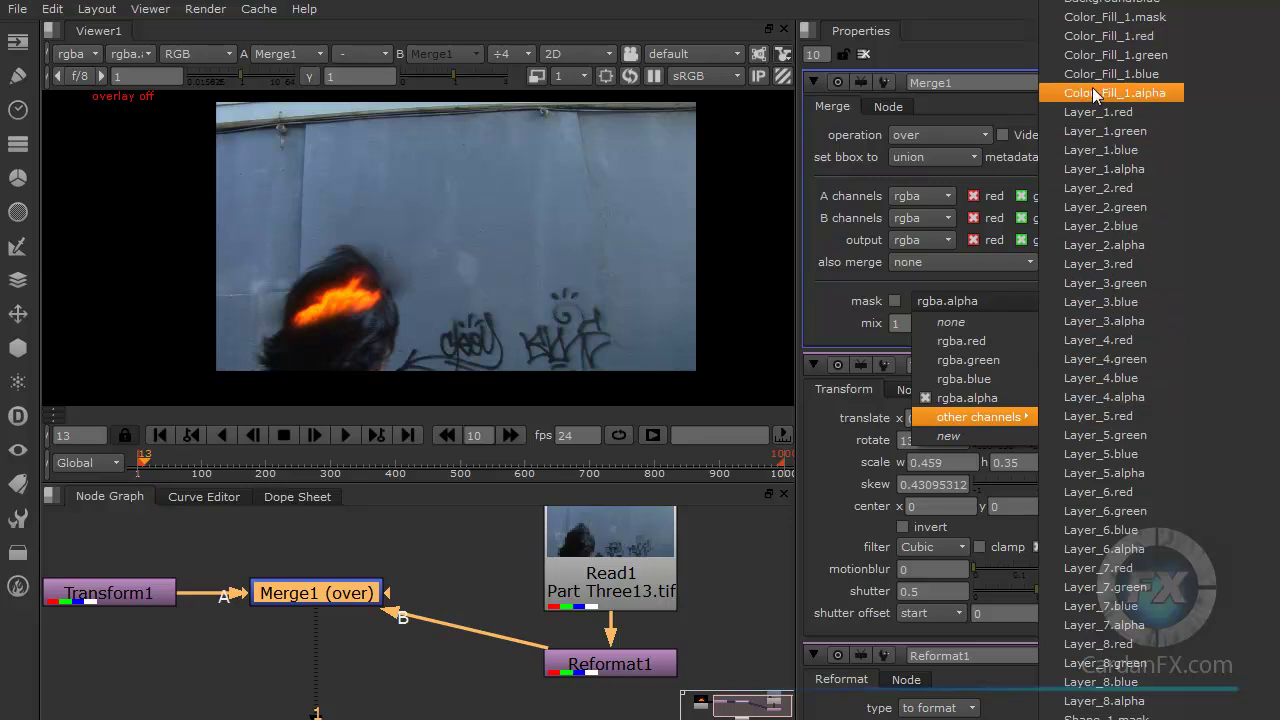
left_click(1107, 474)
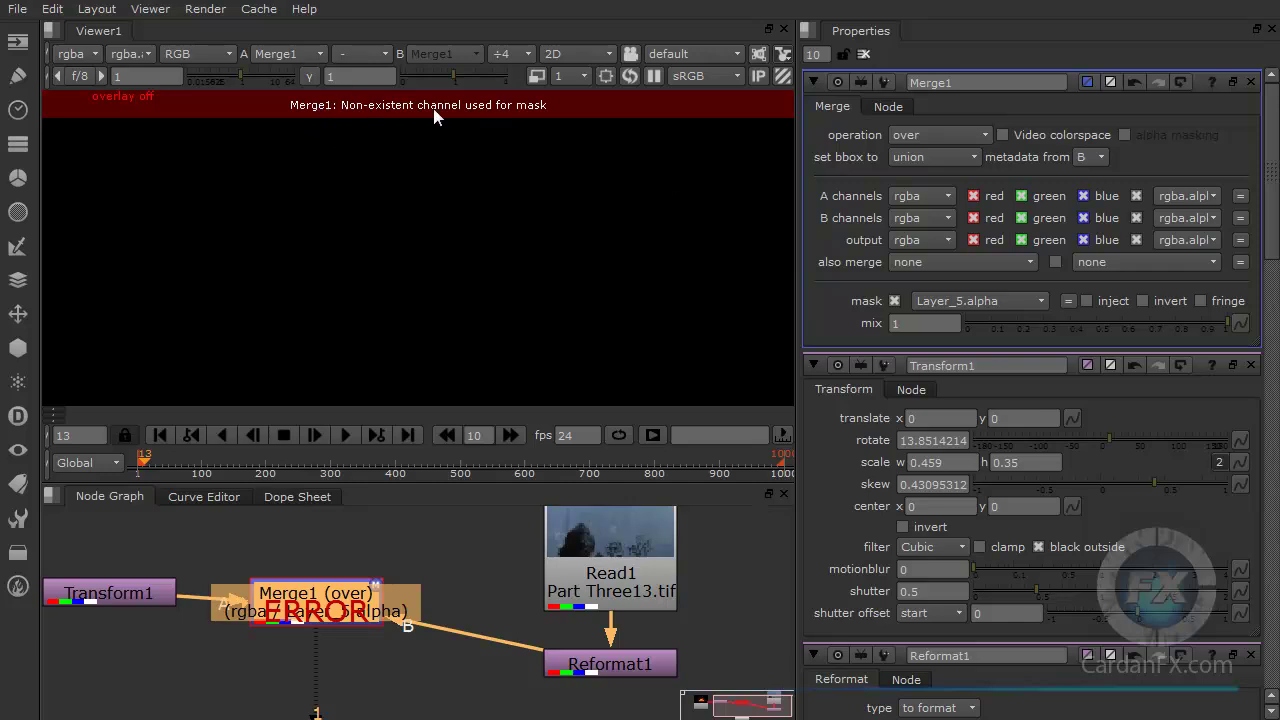
left_click(480, 571)
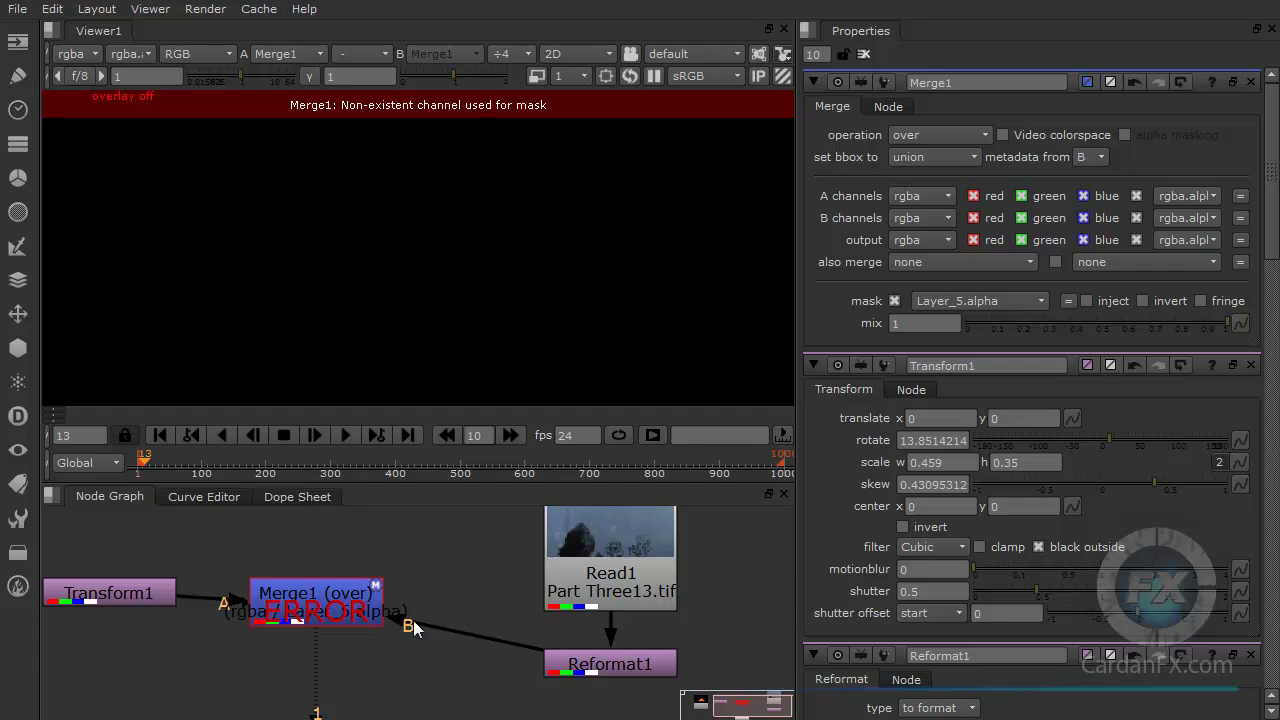
Step: Set Merge1's mask channel to rgba.alpha after trying rgba.red, and keep the mix at 1
left_click(973, 303)
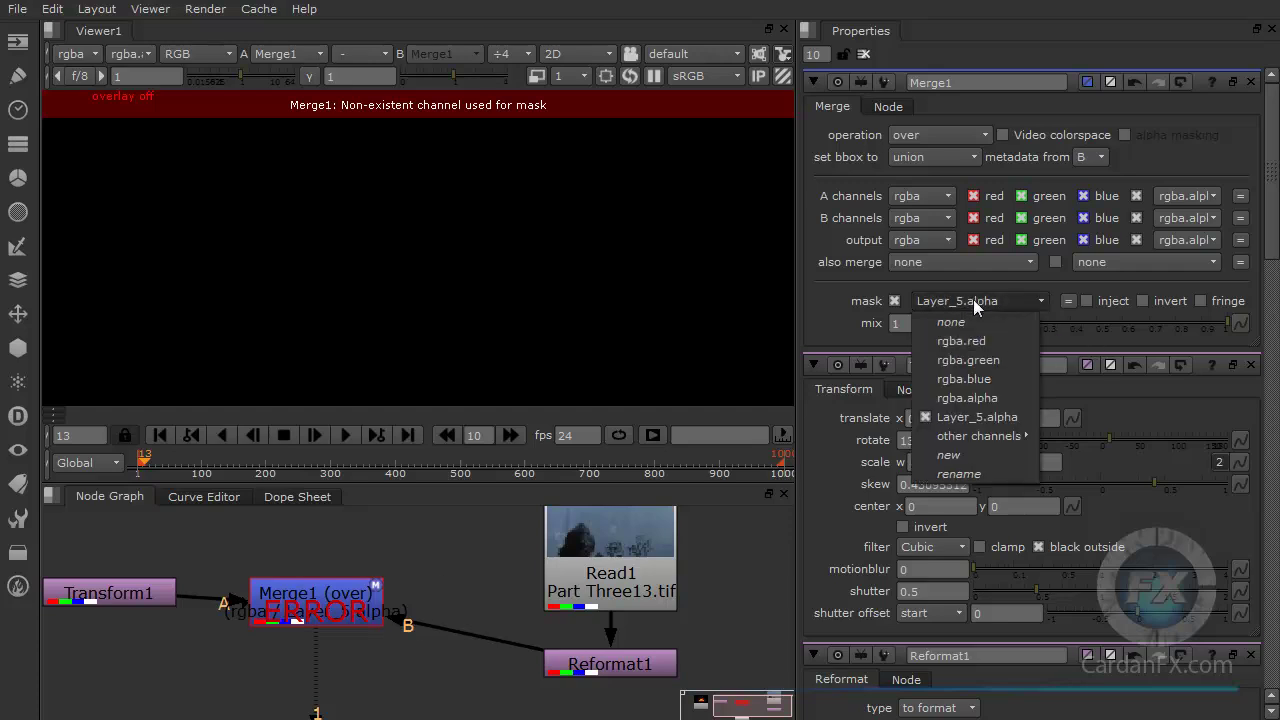
left_click(955, 341)
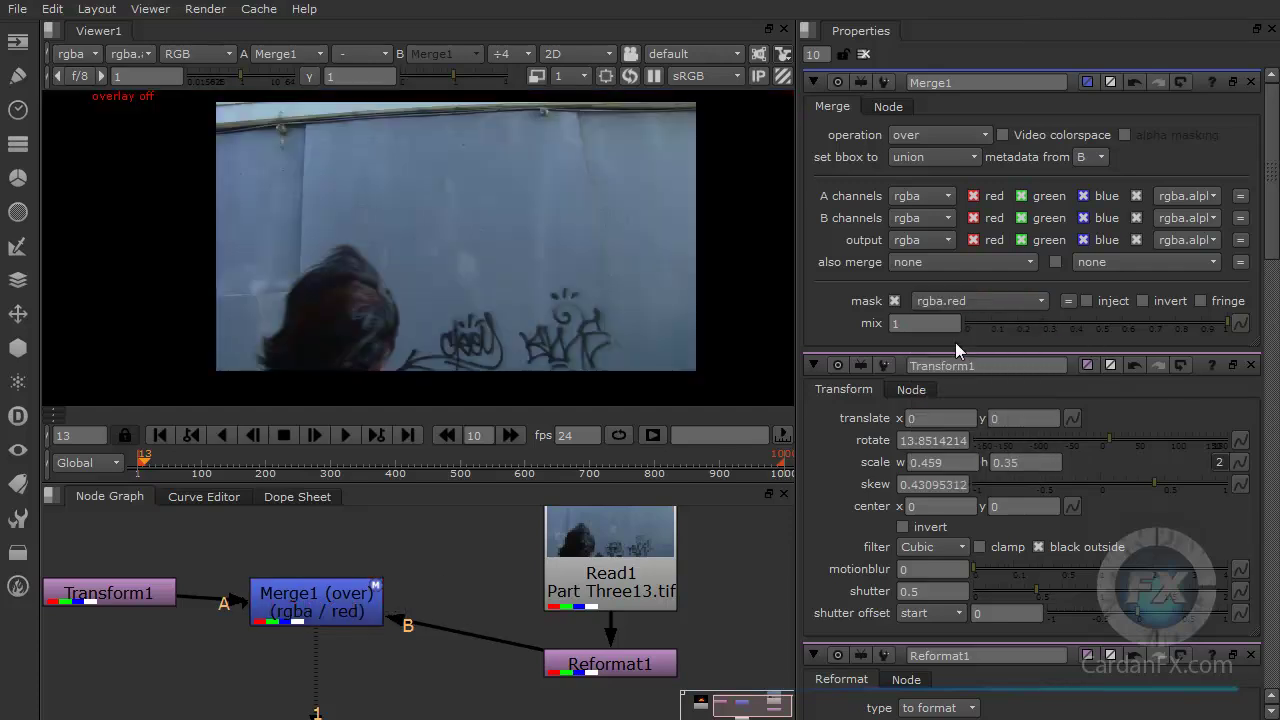
left_click(956, 301)
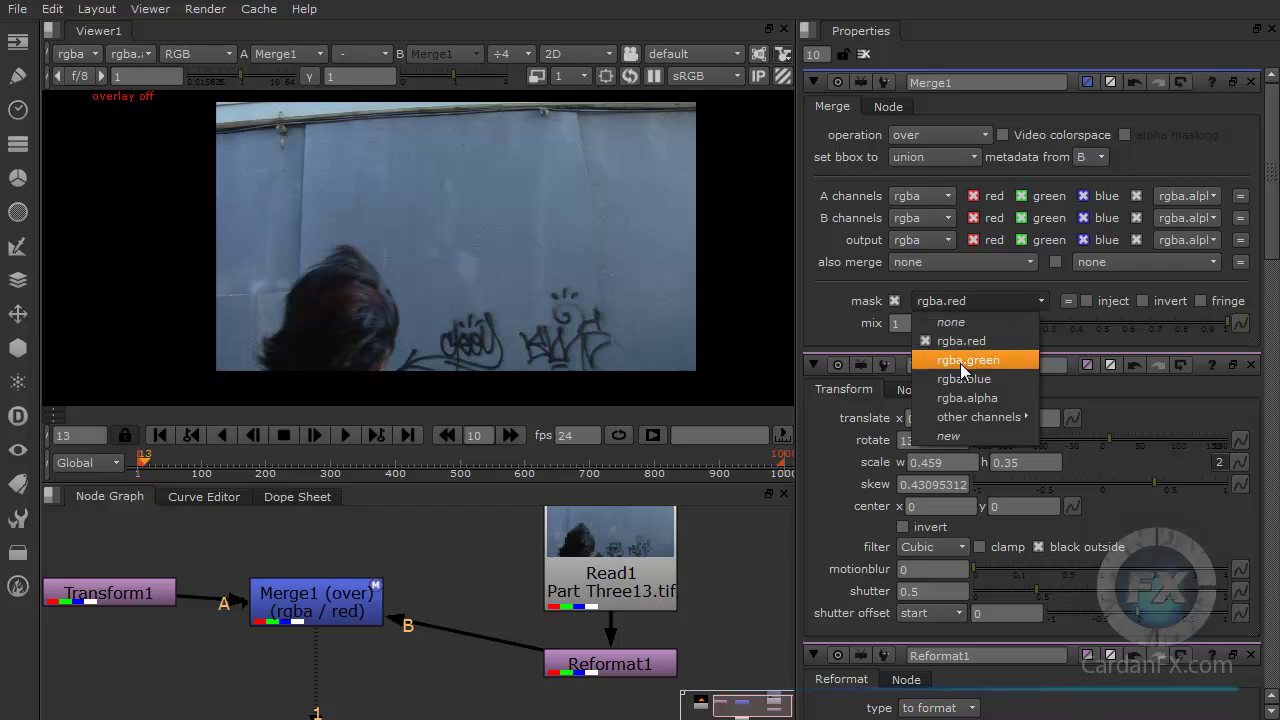
left_click(967, 398)
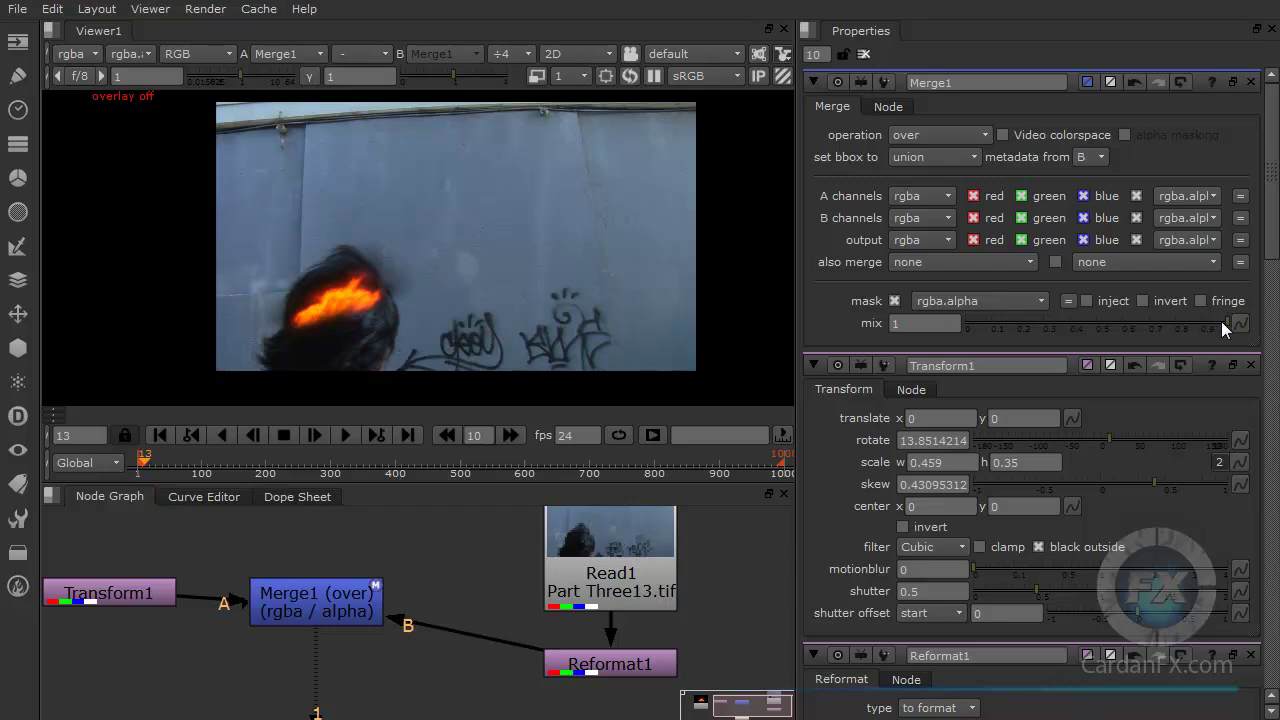
mouse_move(1223, 321)
left_mouse_down()
mouse_move(953, 322)
mouse_move(1104, 327)
mouse_move(1196, 312)
mouse_move(1048, 320)
mouse_move(1230, 325)
left_mouse_up()
Step: Try the invert and fringe options of Merge1's mask, and leave both off
left_click(1145, 299)
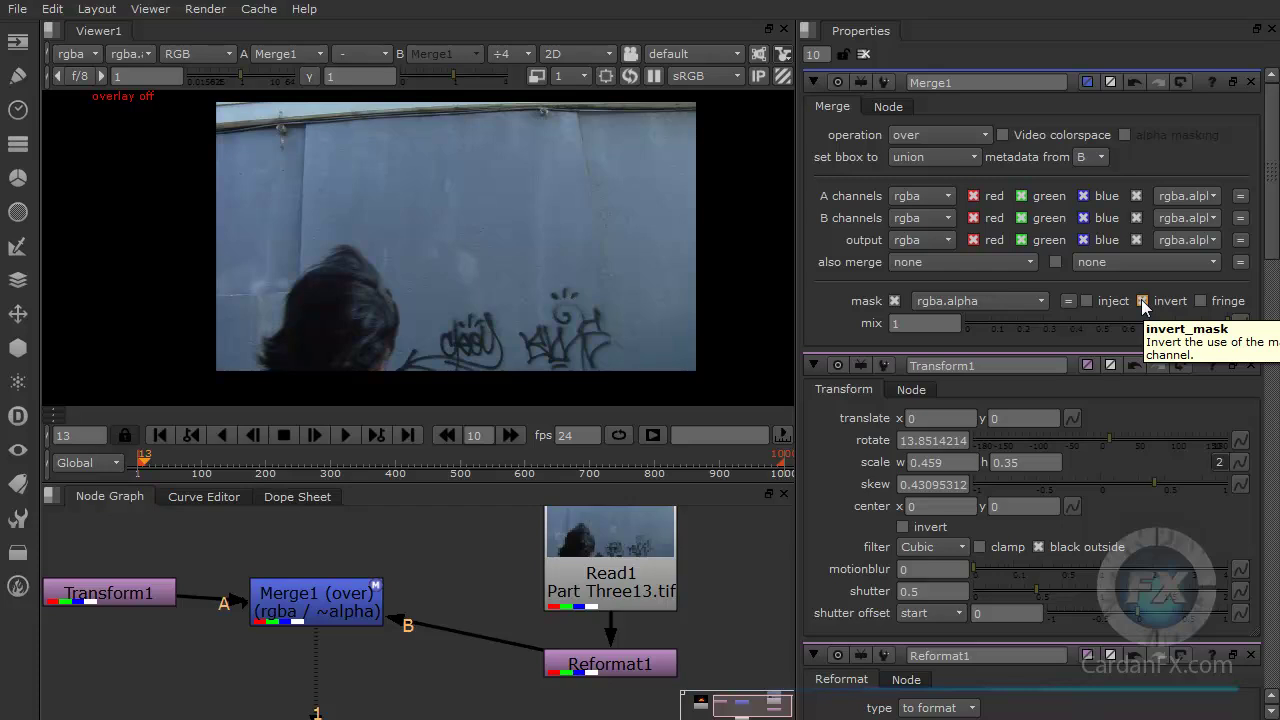
left_click(1142, 300)
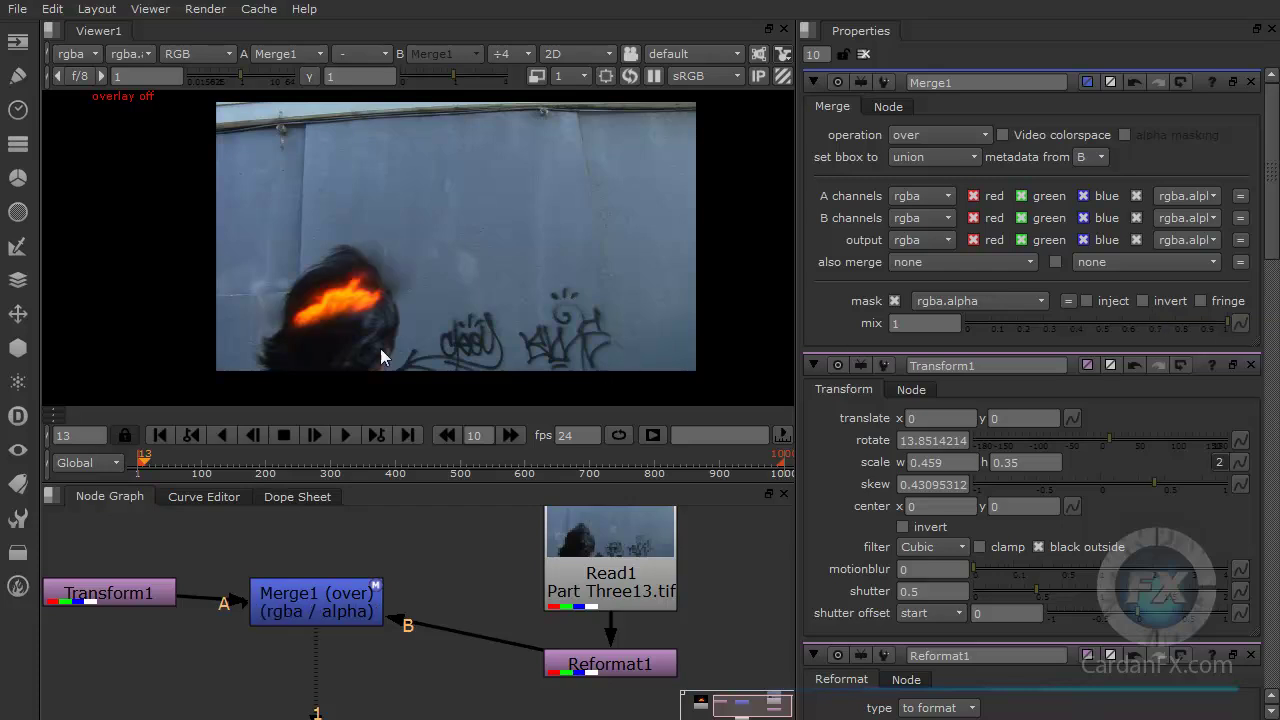
left_click(1142, 300)
left_click(1142, 300)
left_click(1142, 301)
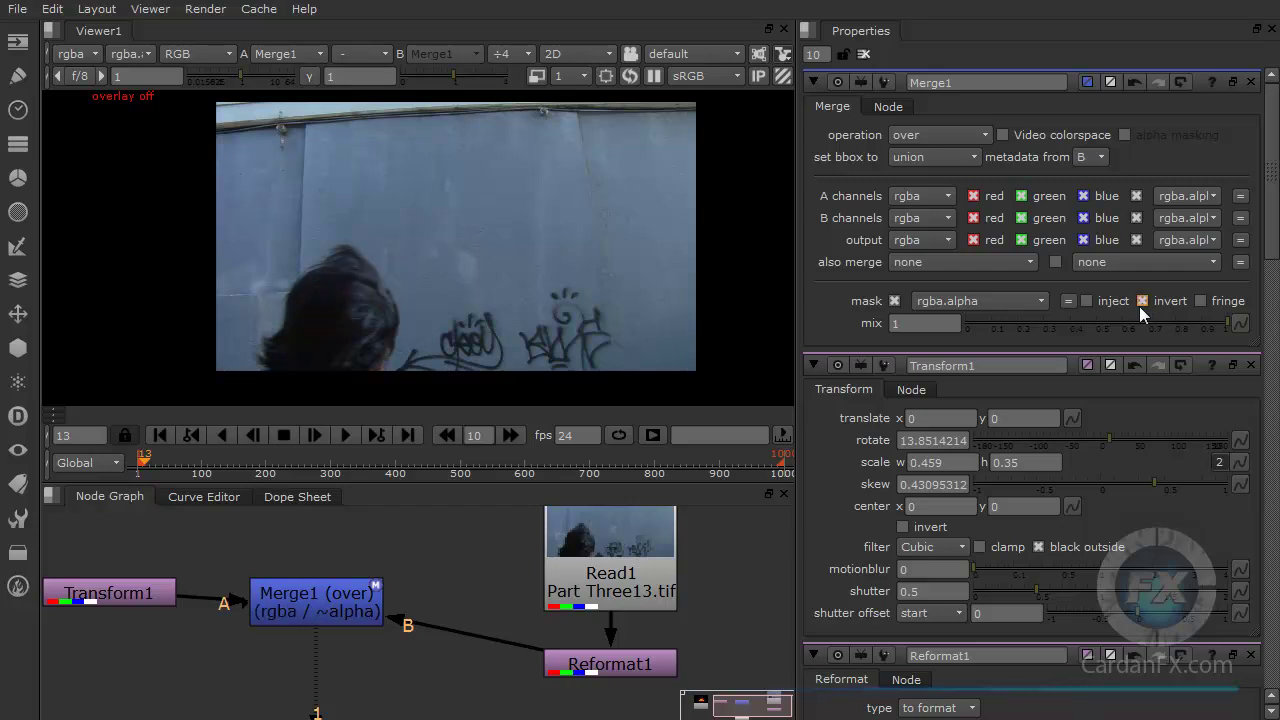
left_click(1145, 301)
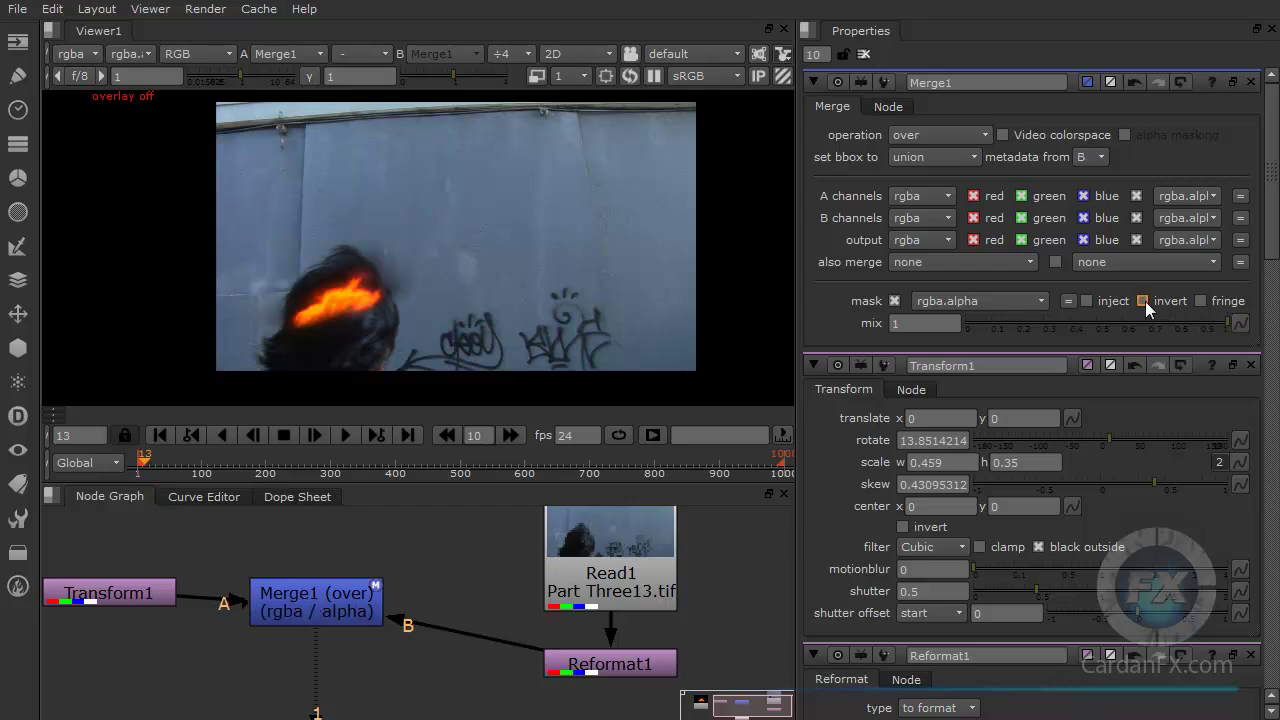
left_click(1200, 300)
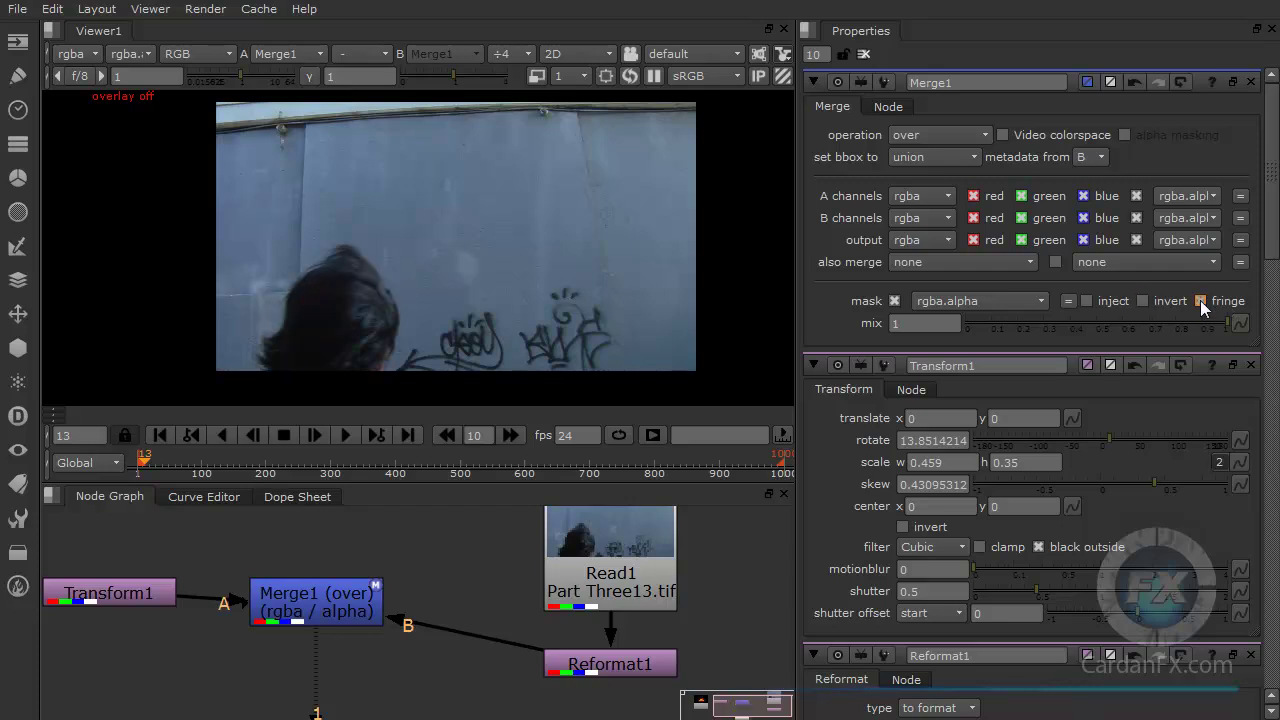
left_click(1200, 300)
Step: Shift Read2, Transform1, Merge1 and Viewer1 in the node graph away from the Read1 and Reformat1 branch
scroll(691, 610, "down", 1)
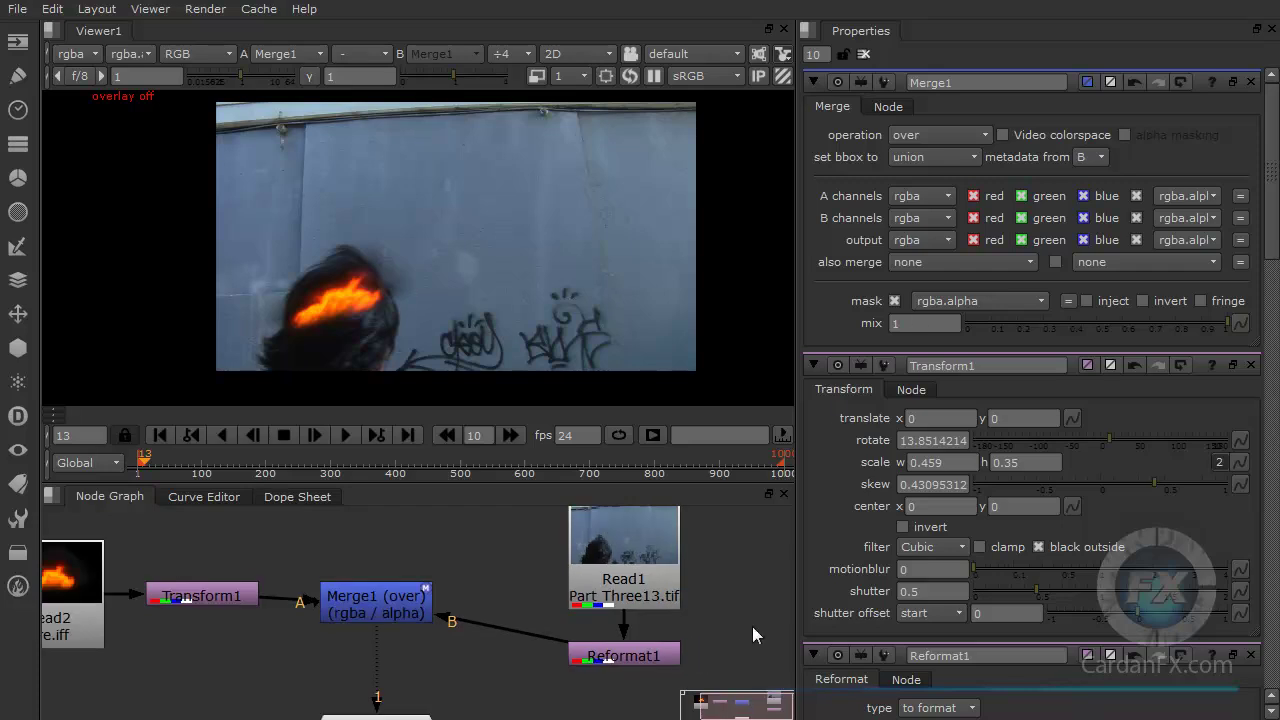
scroll(752, 626, "down", 2)
middle_click_drag(621, 668, 545, 631)
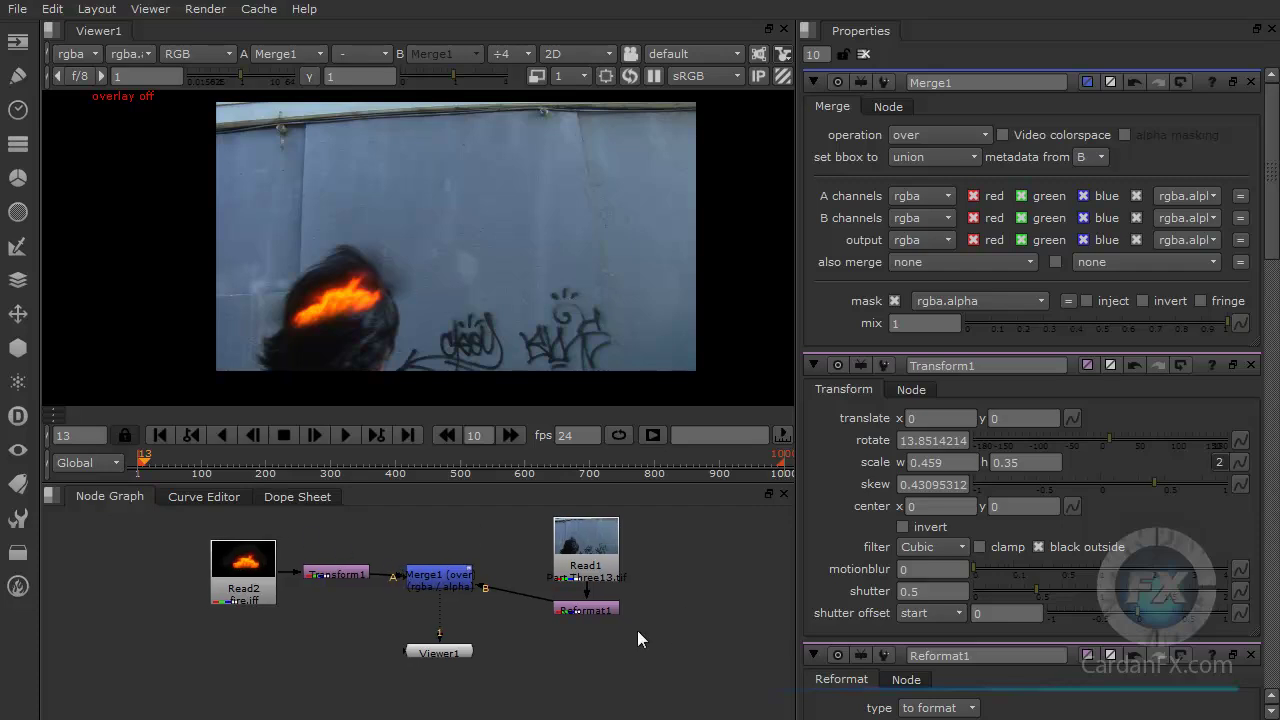
left_click_drag(240, 578, 184, 578)
left_click_drag(325, 571, 286, 571)
left_click_drag(440, 585, 447, 577)
left_click_drag(440, 652, 386, 660)
left_click(447, 577)
left_click_drag(447, 577, 390, 572)
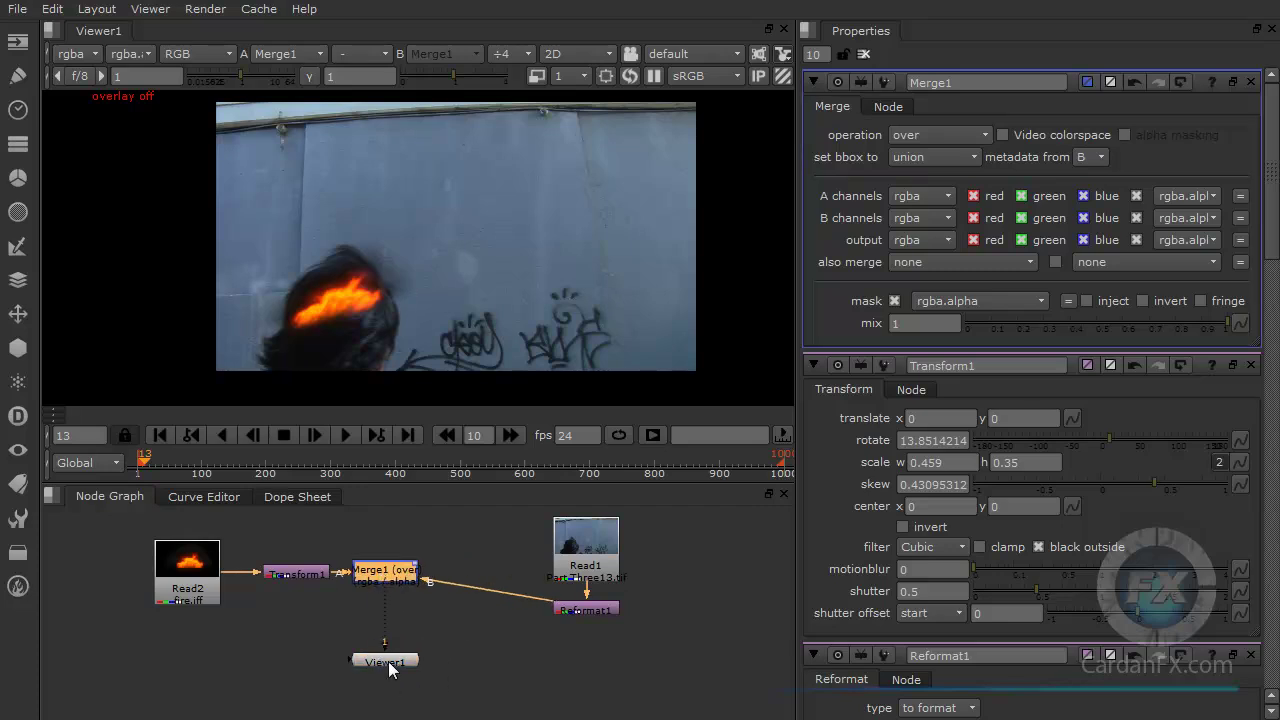
Step: Lower Viewer1 slightly beneath Merge1, and raise Read1 and Reformat1 a little in the node graph
left_click_drag(386, 661, 386, 669)
mouse_move(389, 572)
left_mouse_down()
mouse_move(392, 597)
mouse_move(388, 578)
left_mouse_up()
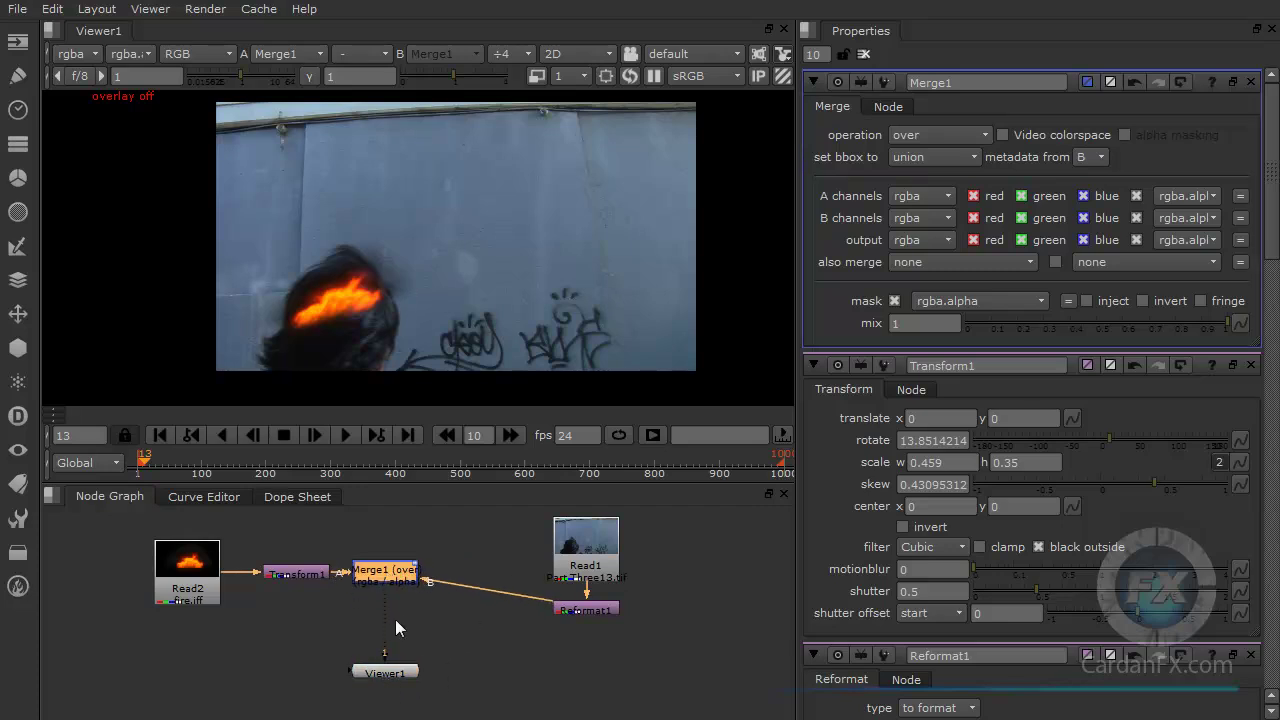
left_click_drag(627, 577, 626, 563)
left_click_drag(594, 610, 594, 606)
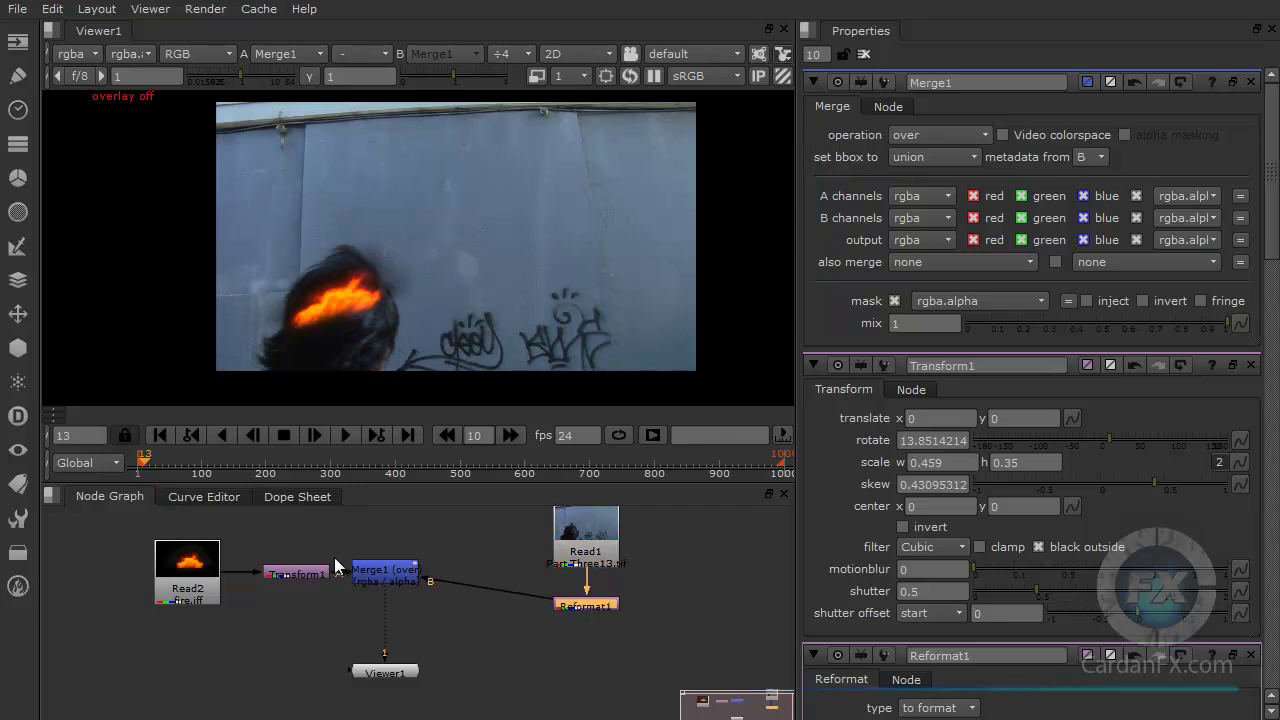